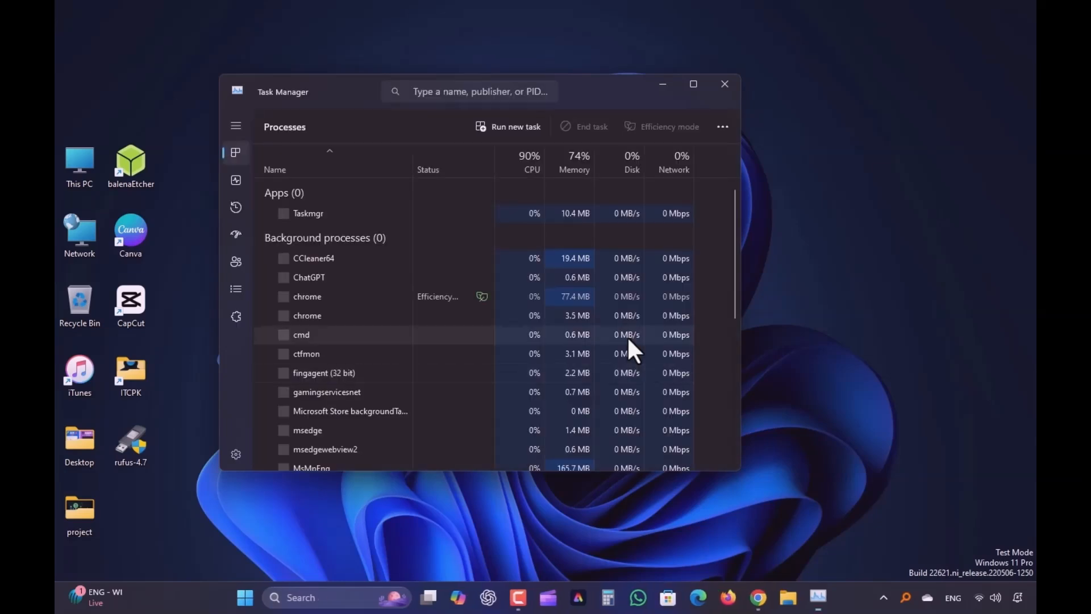
Confirm Task Manager's Performance > CPU view shows Virtualization Enabled, then close Task Manager
left_click(236, 180)
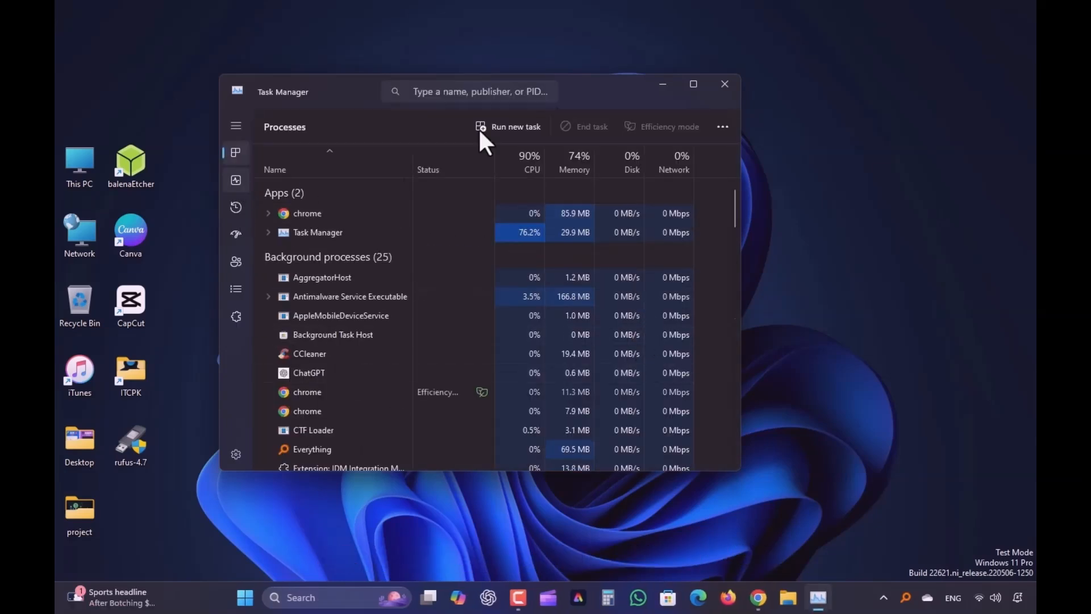
left_click_drag(568, 101, 657, 94)
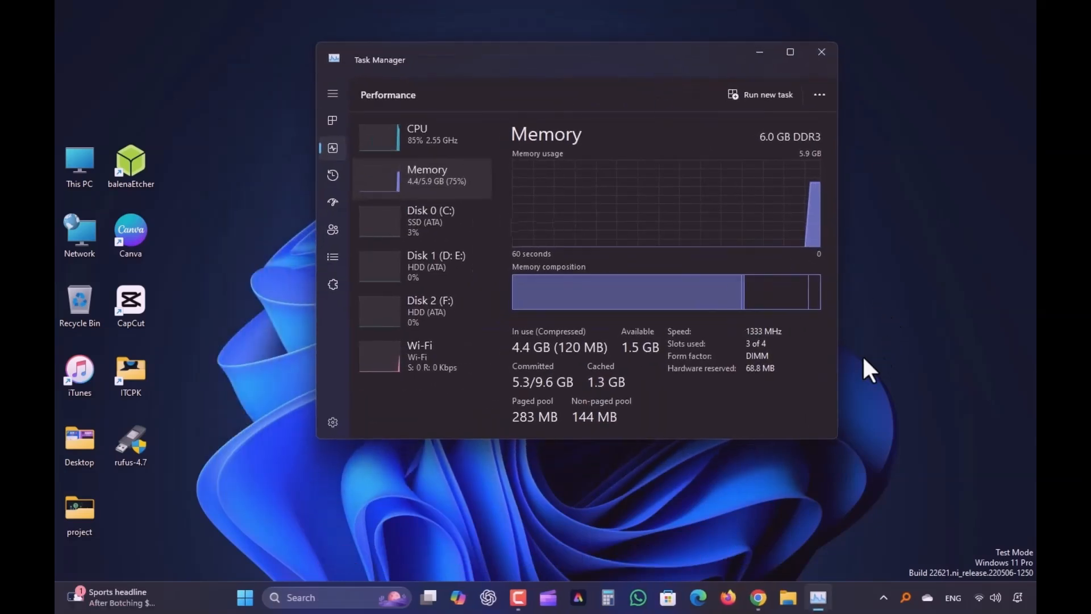
left_click(419, 136)
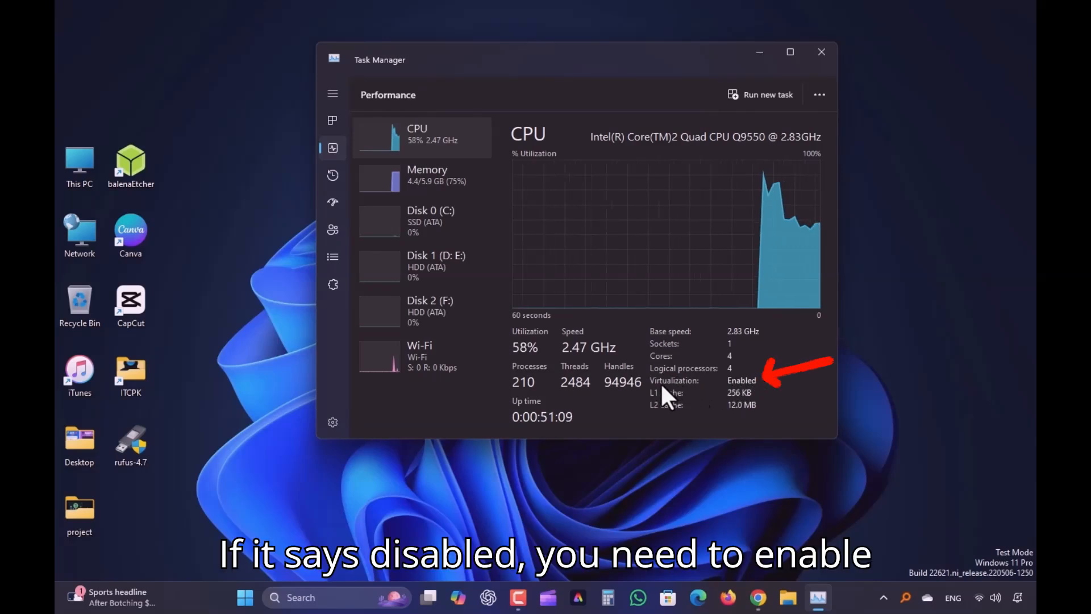
left_click_drag(679, 55, 574, 76)
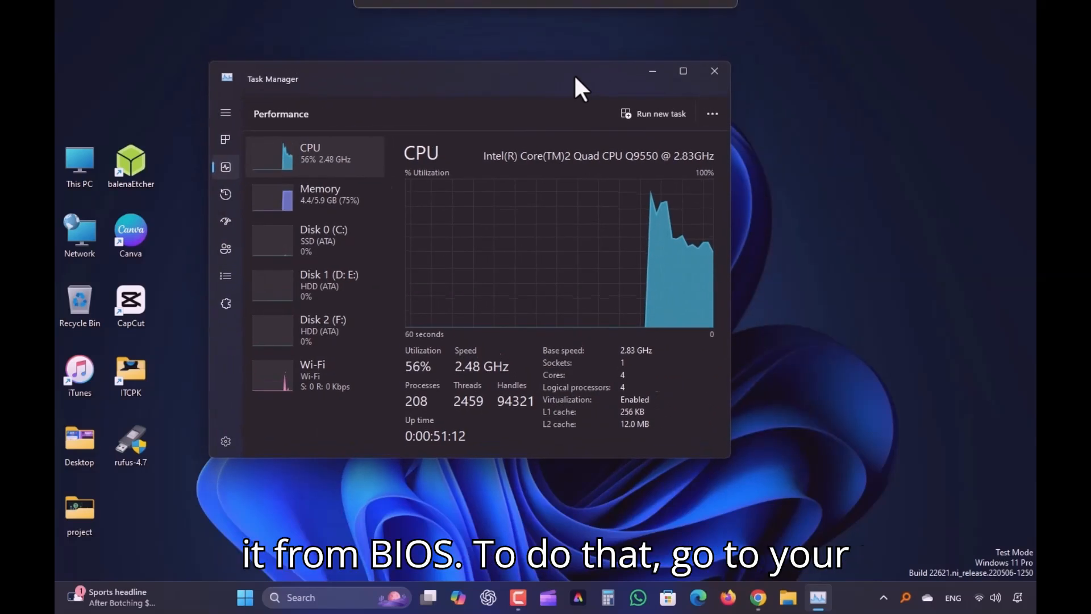
left_click(714, 72)
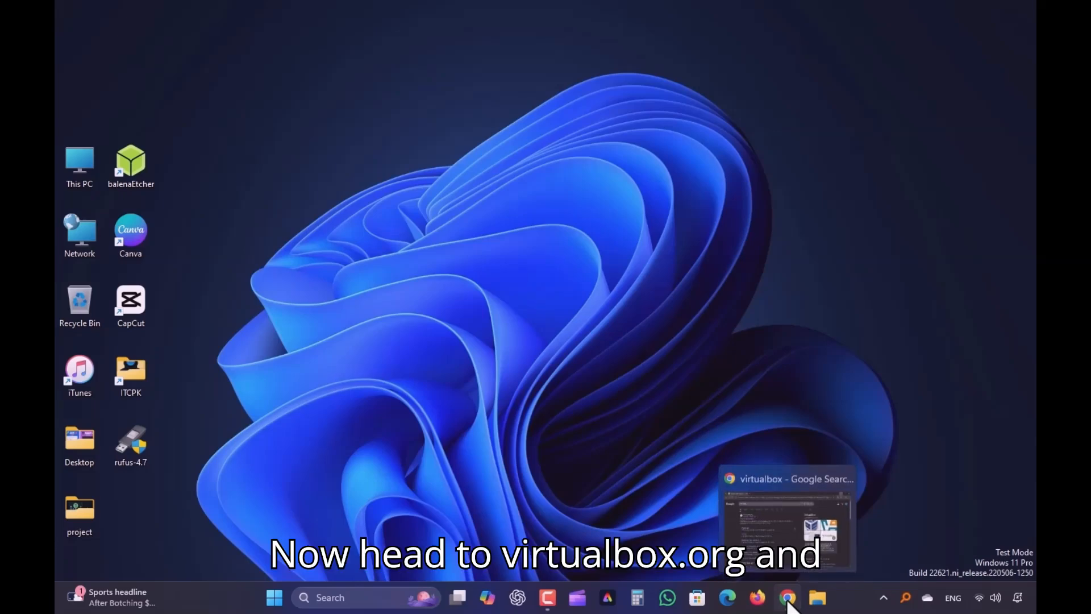
Download the Windows hosts installer VirtualBox-7.1.10-169112-Win.exe (118.68 MB) in the background
left_click(787, 598)
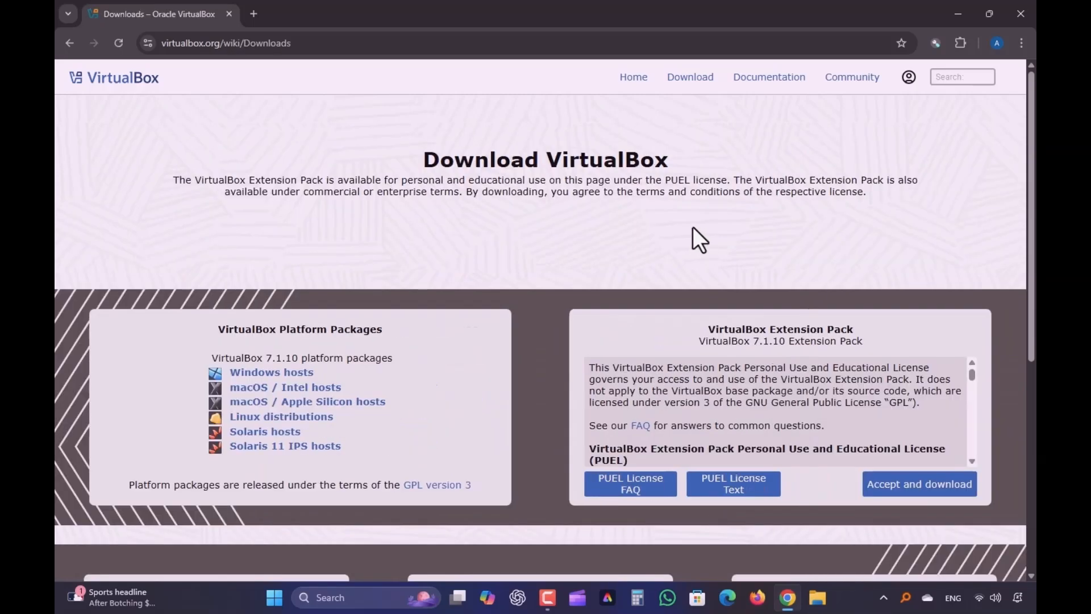
left_click(273, 372)
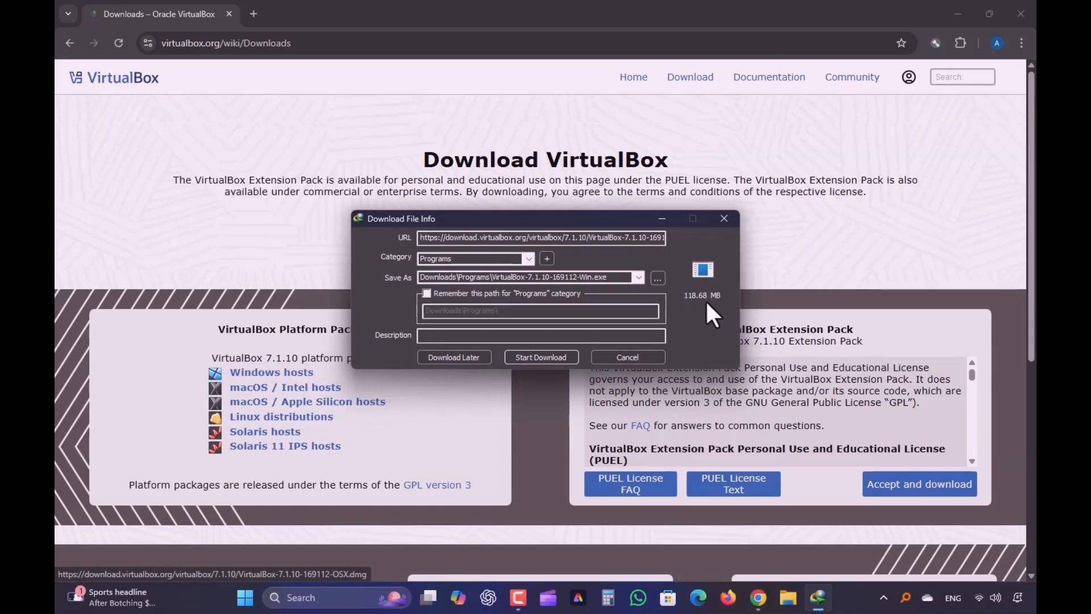
left_click(543, 357)
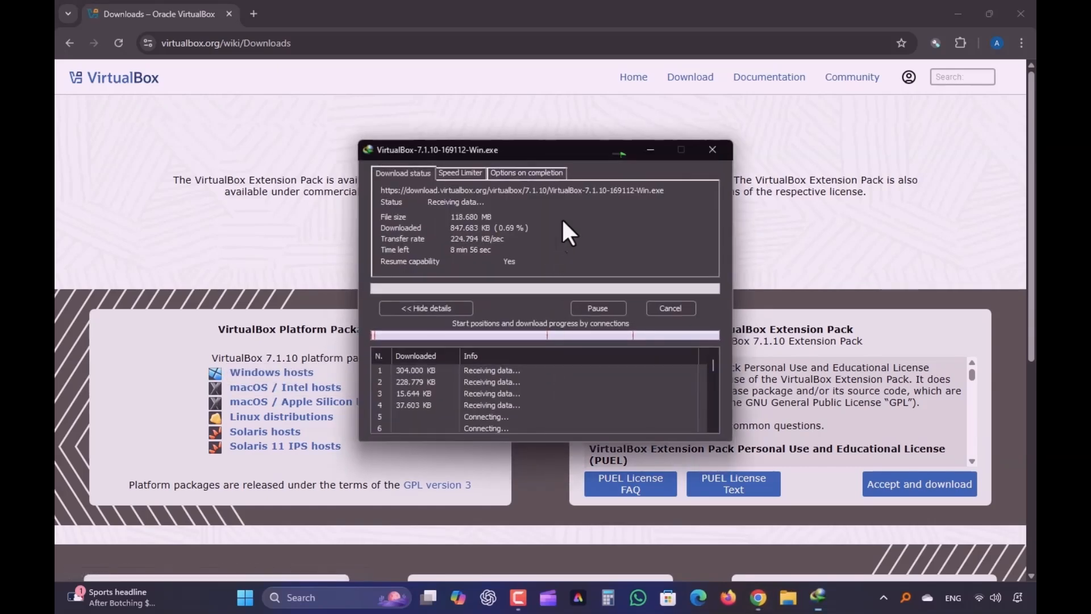
left_click(618, 152)
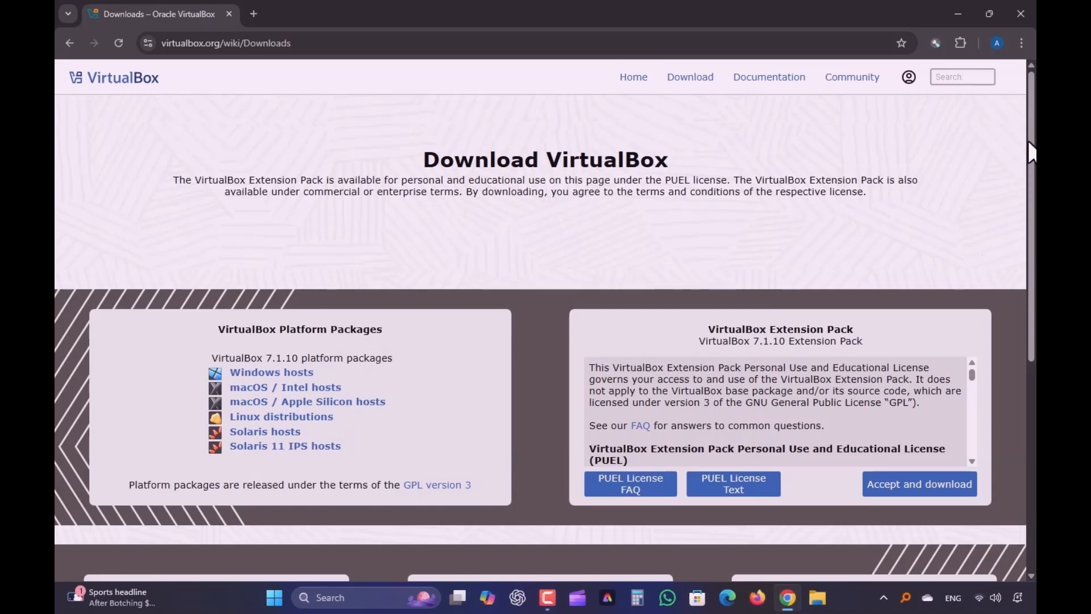
Accept the license and start downloading the VirtualBox 7.1.10 Extension Pack
scroll(1028, 151, "down", 2)
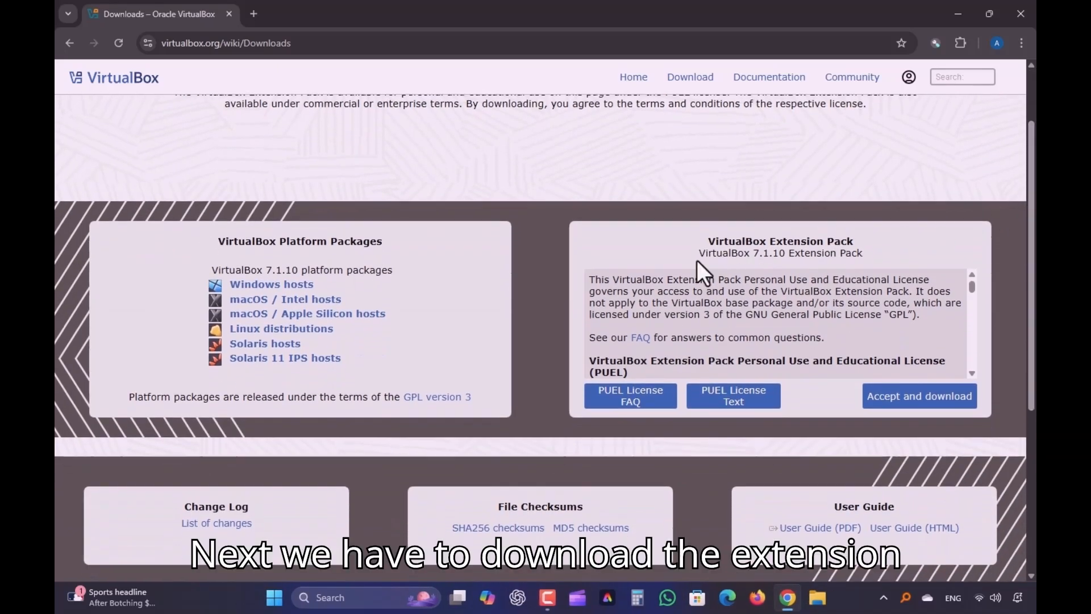
left_click_drag(867, 251, 888, 248)
left_click(888, 247)
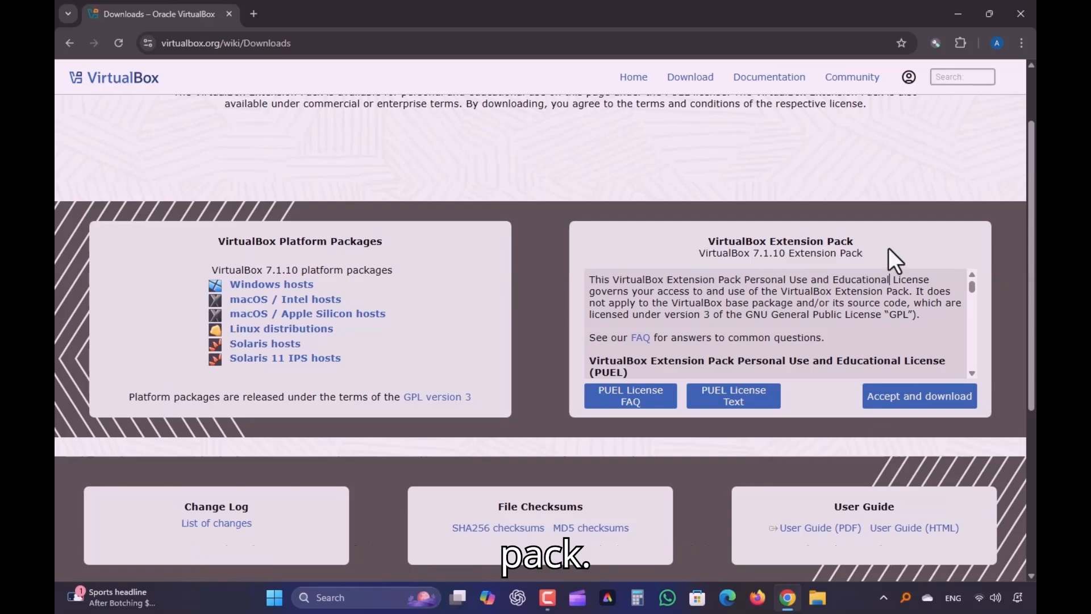
left_click_drag(709, 242, 893, 239)
left_click(886, 263)
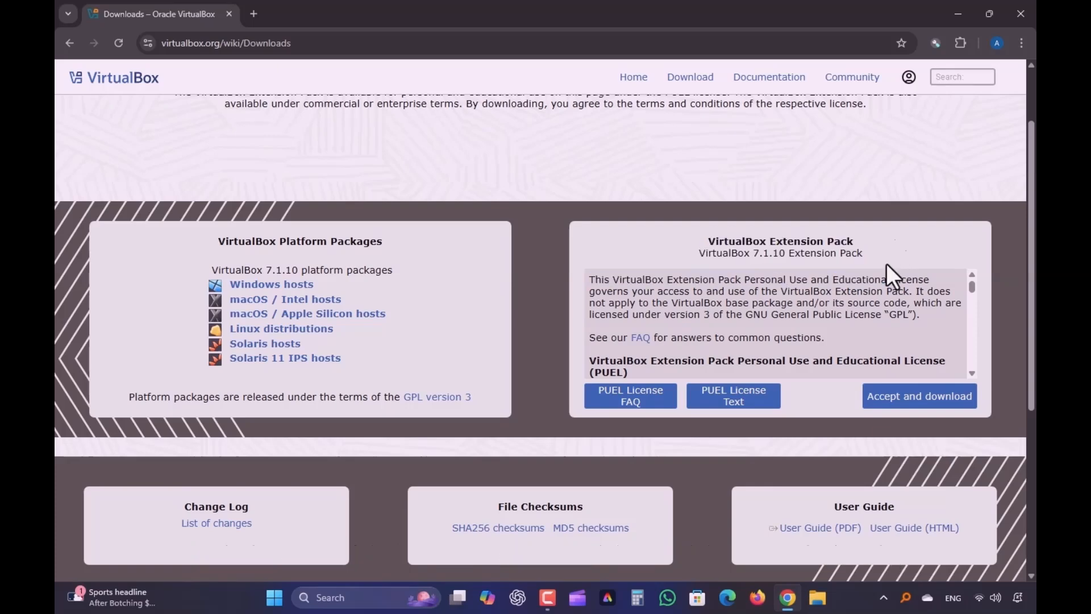
left_click_drag(970, 285, 974, 371)
left_click(893, 405)
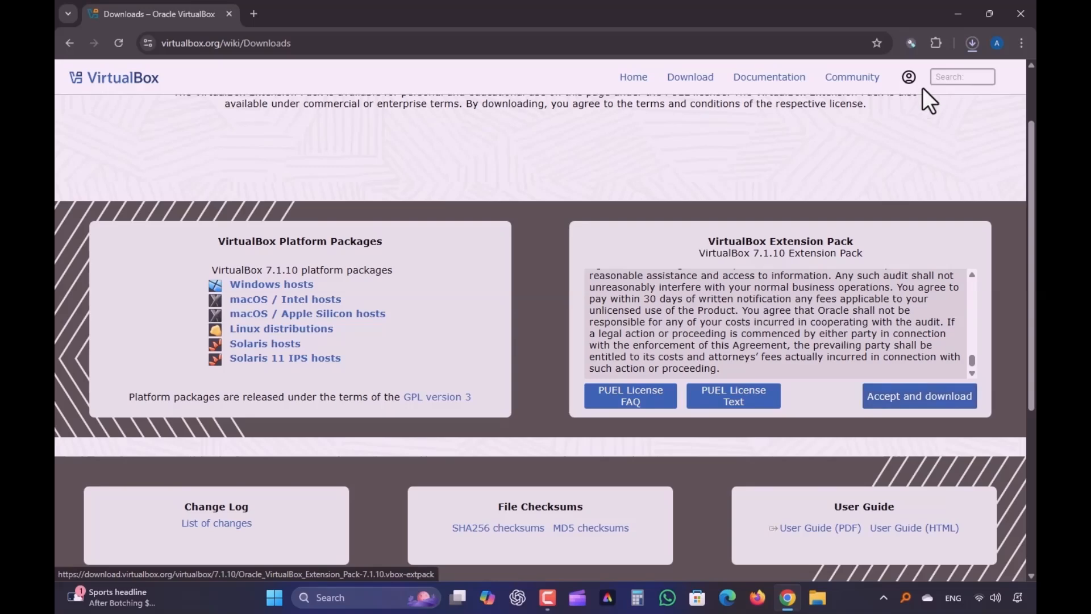
Copy the finished 118.68 MB VirtualBox installer onto the desktop
left_click(978, 45)
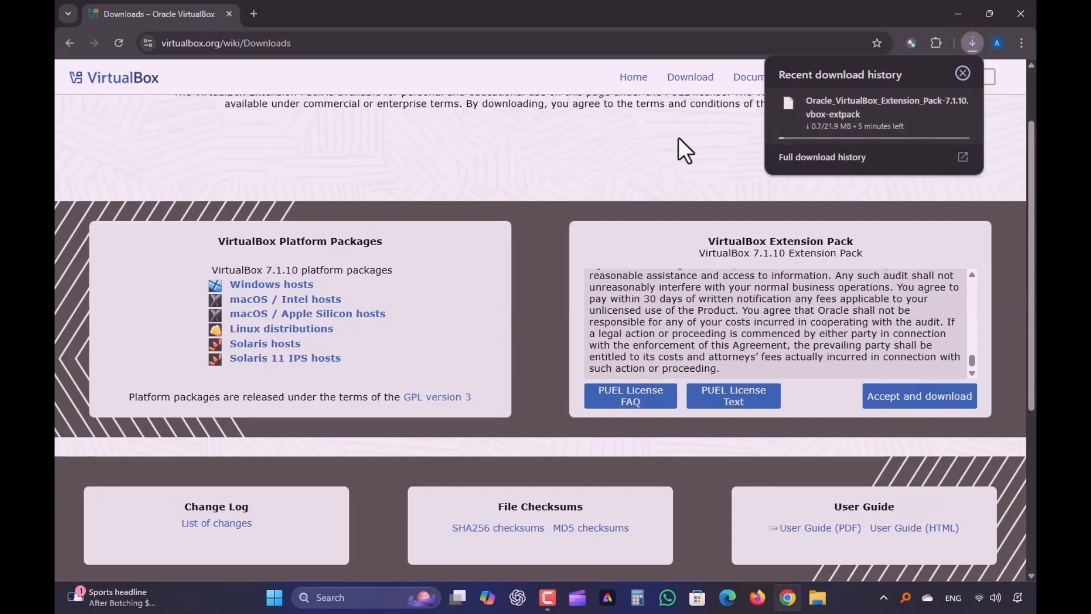
left_click(719, 140)
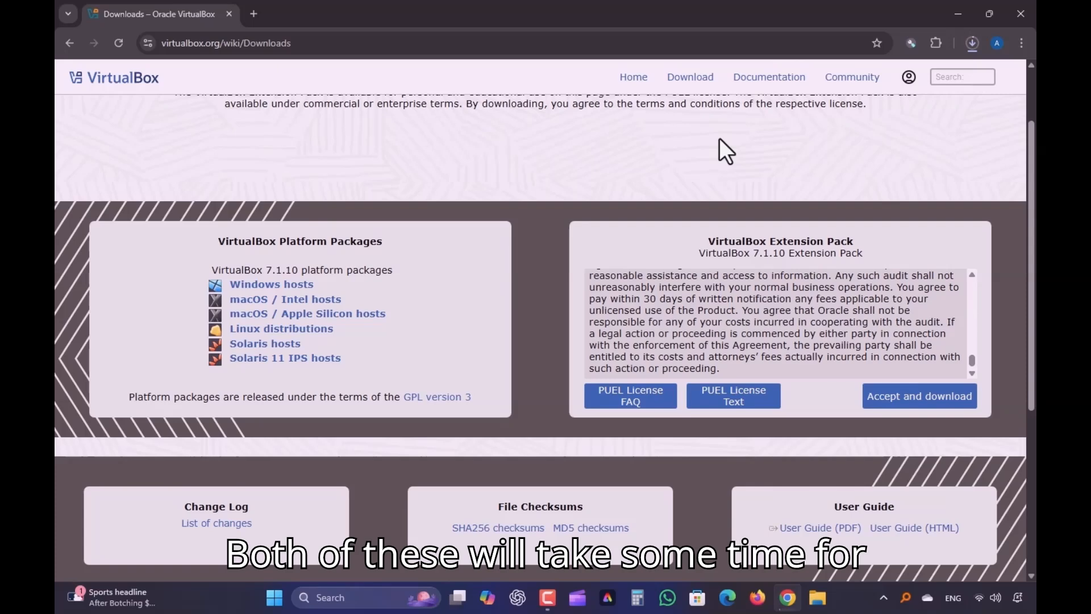
left_click(883, 597)
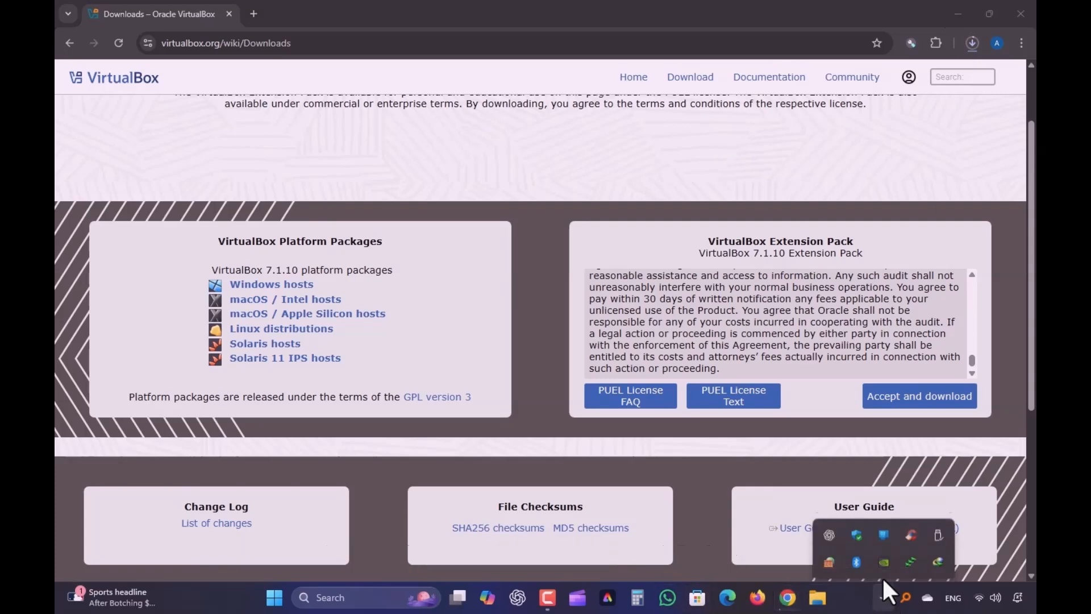
left_click(926, 541)
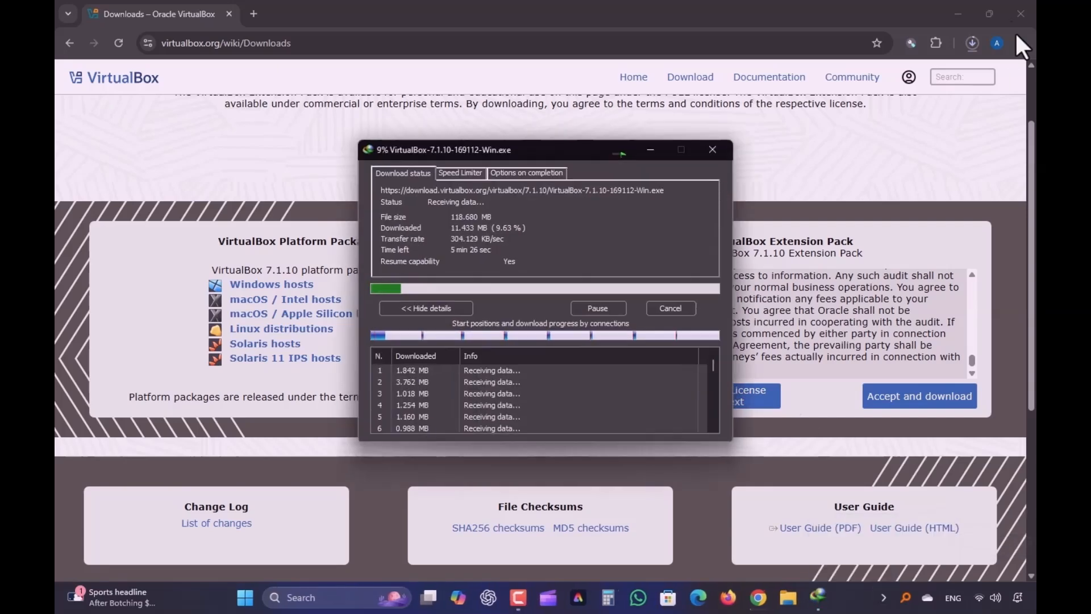
left_click(960, 12)
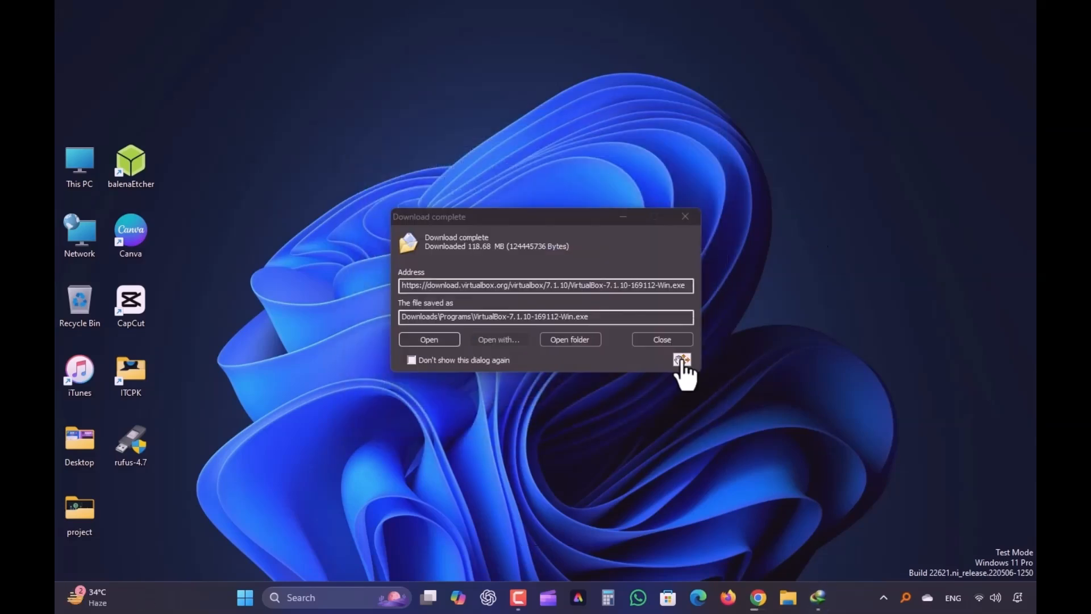
left_click_drag(683, 362, 774, 187)
left_click(818, 309)
left_click(685, 216)
left_click_drag(64, 49, 268, 188)
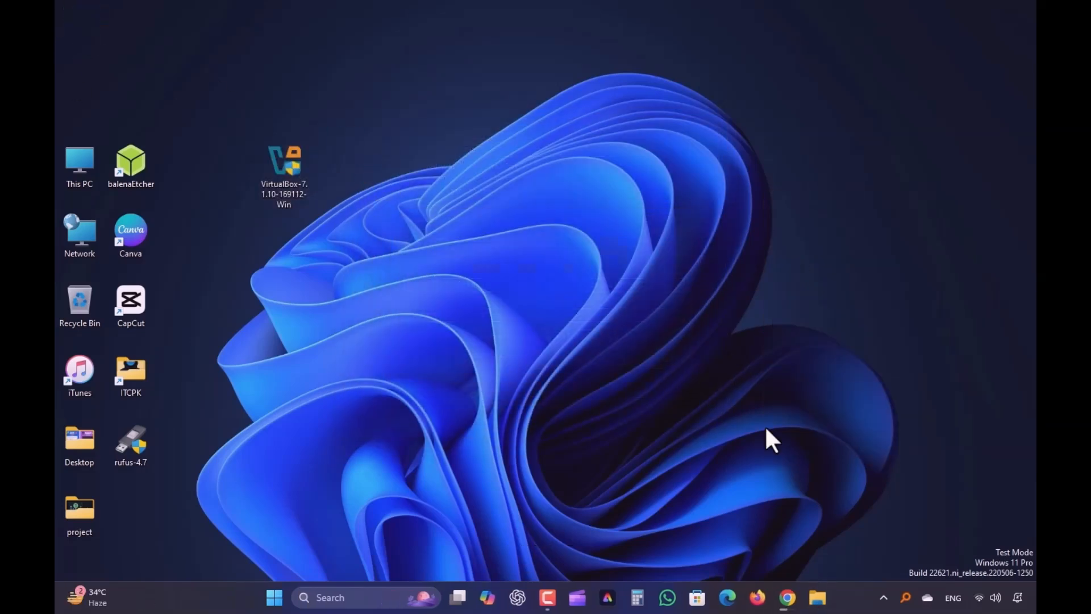
Copy the 21.9 MB Extension Pack onto the desktop beside the installer
left_click(788, 597)
left_click(972, 65)
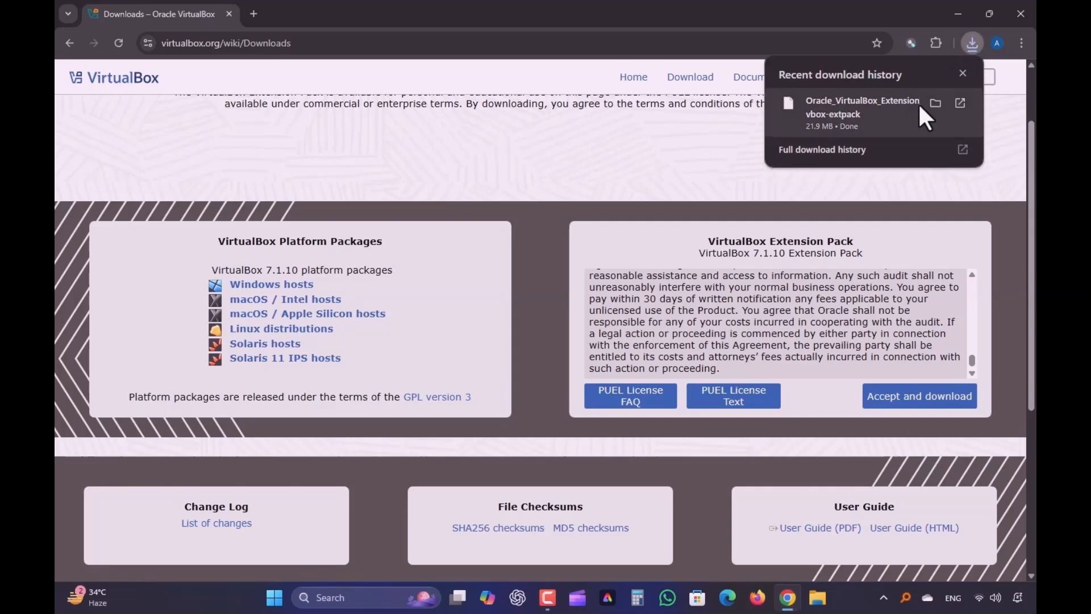
left_click(920, 103)
left_click_drag(512, 68, 796, 121)
left_click_drag(653, 279, 388, 302)
left_click(446, 425)
left_click_drag(824, 122, 676, 170)
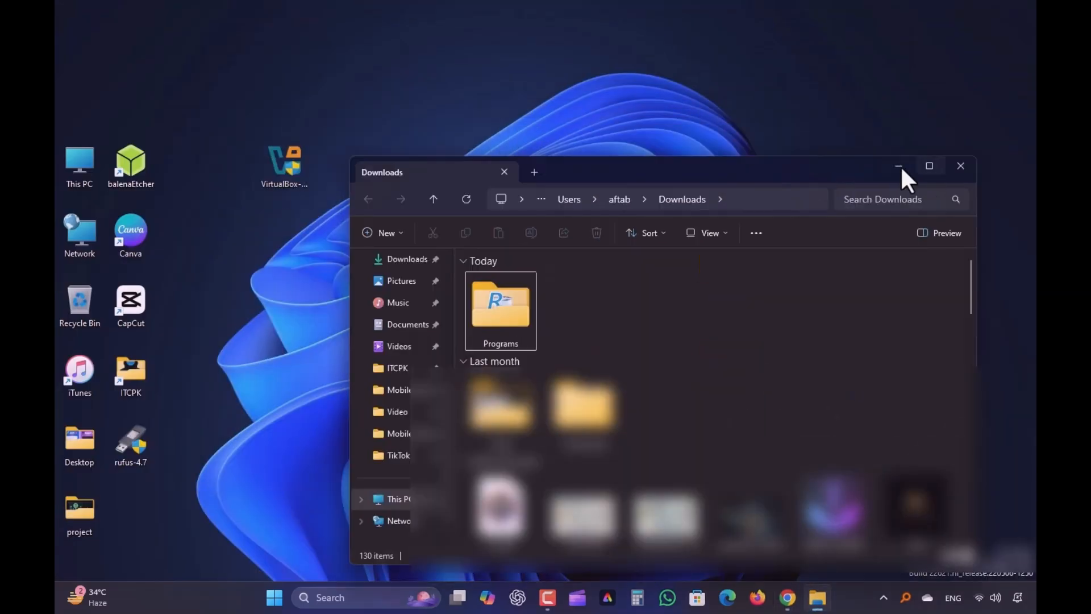
left_click(900, 167)
left_click_drag(384, 227, 339, 172)
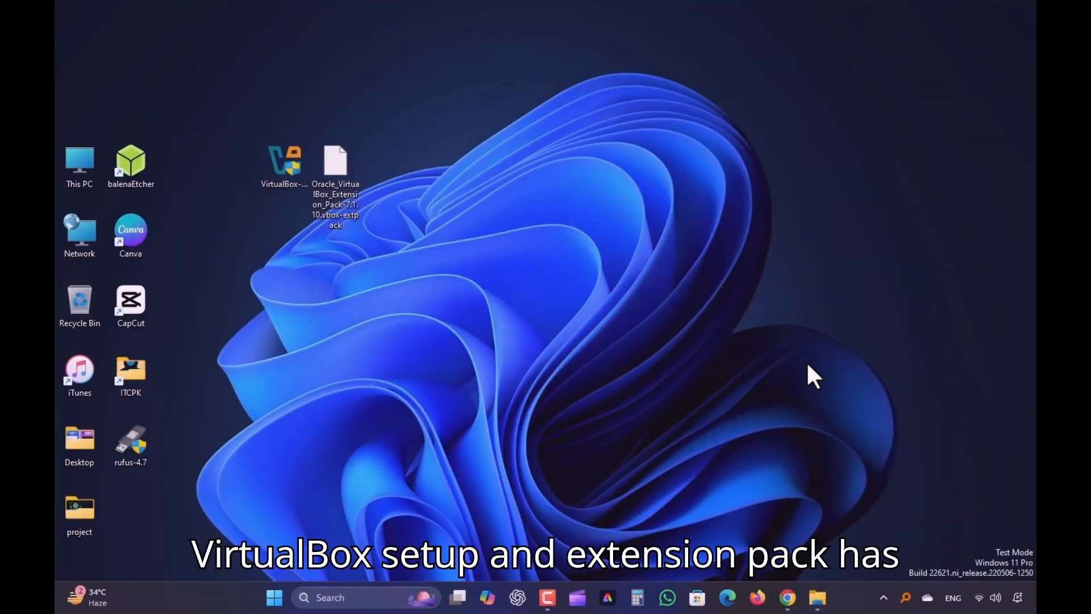
left_click(787, 598)
Search Google for 'kali linux' in a new tab and open the kali.org result
left_click(253, 14)
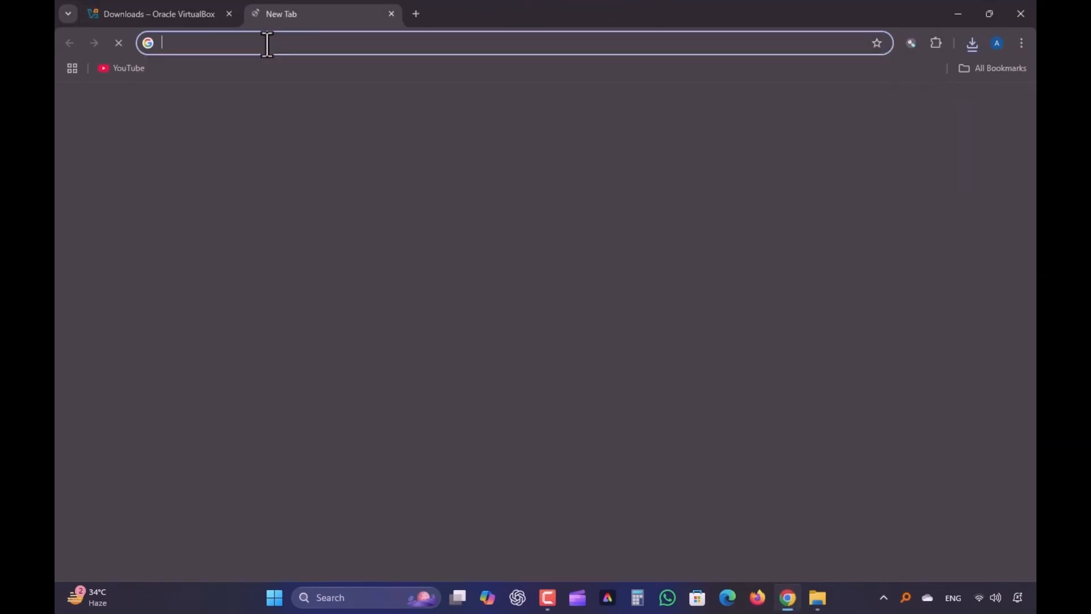
type("ka")
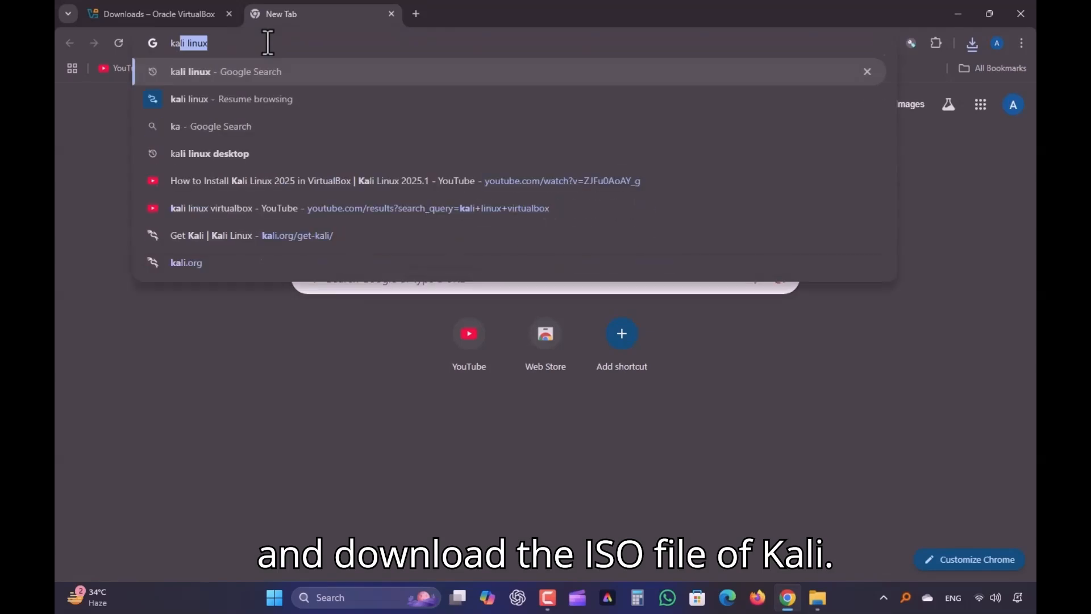
type("li linux")
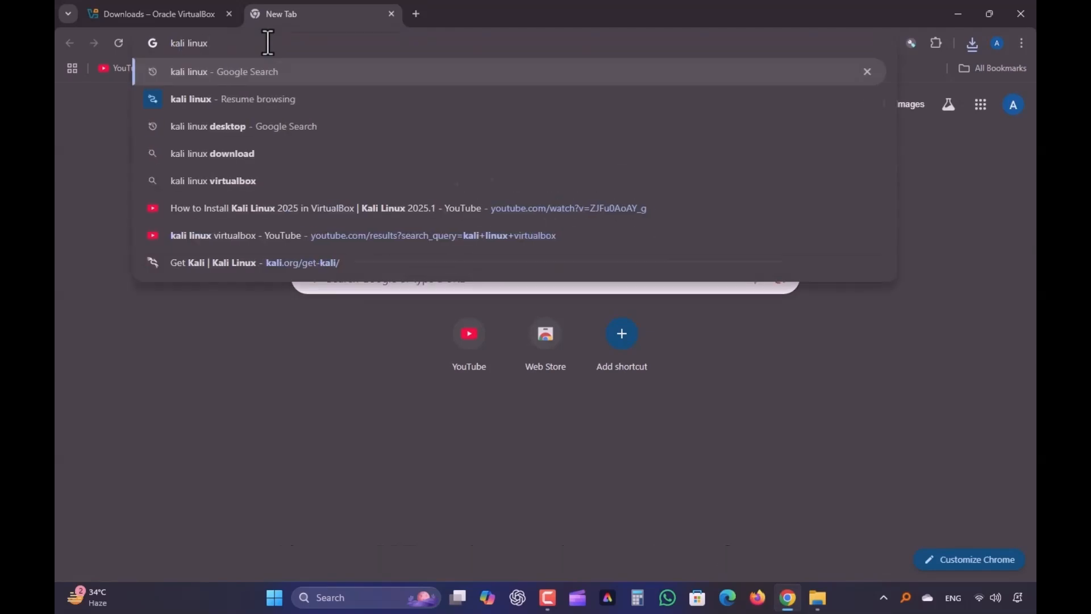
key("Return")
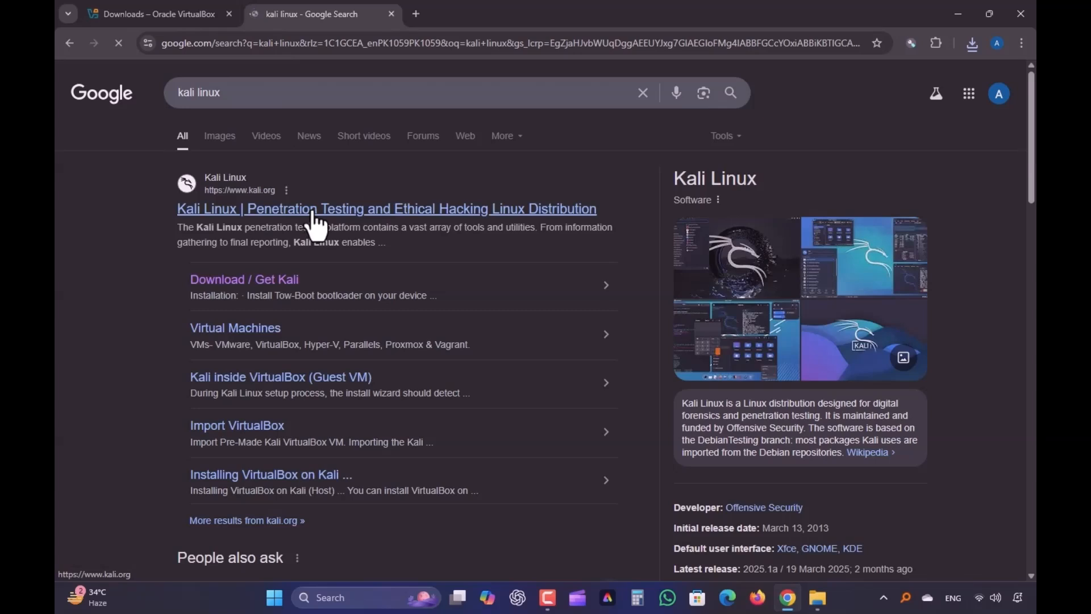
left_click(312, 210)
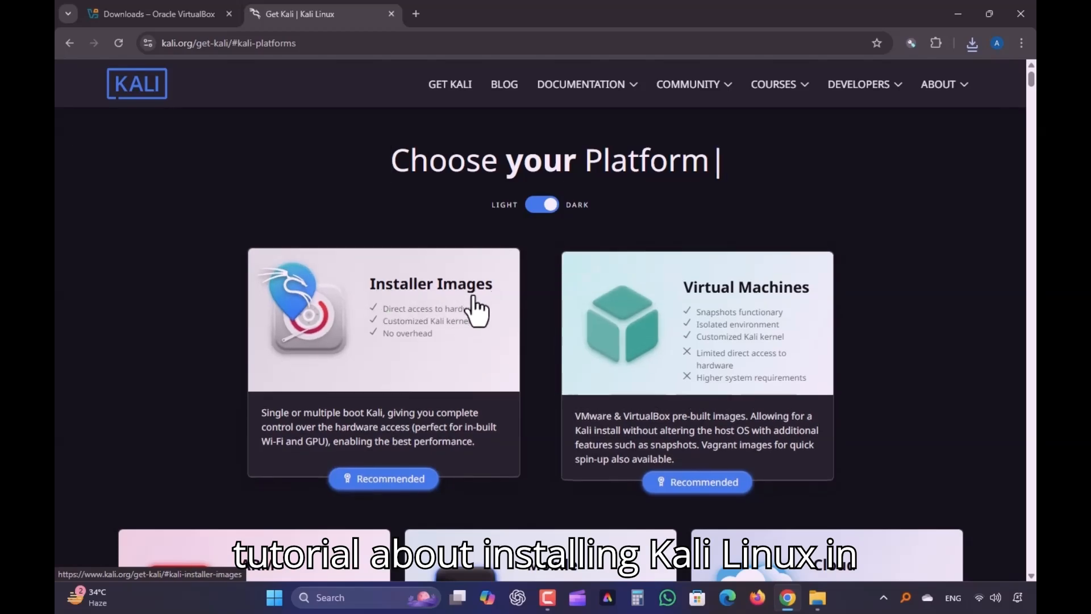
Download the Kali Linux 2025.1c x86_64 installer ISO (4.13 GB) from Installer Images
left_click(419, 360)
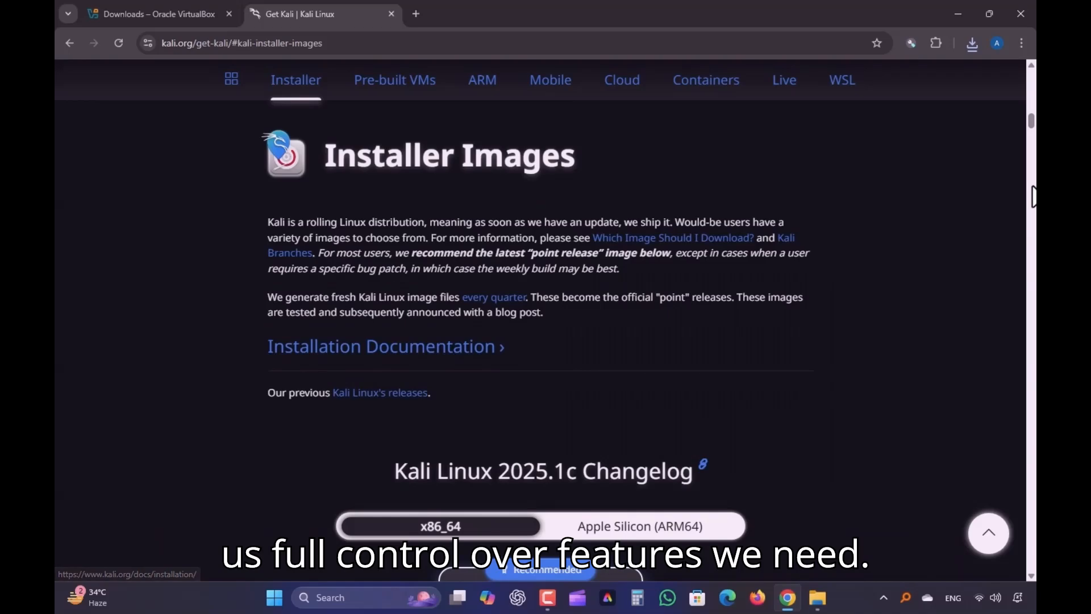
scroll(1032, 149, "down", 5)
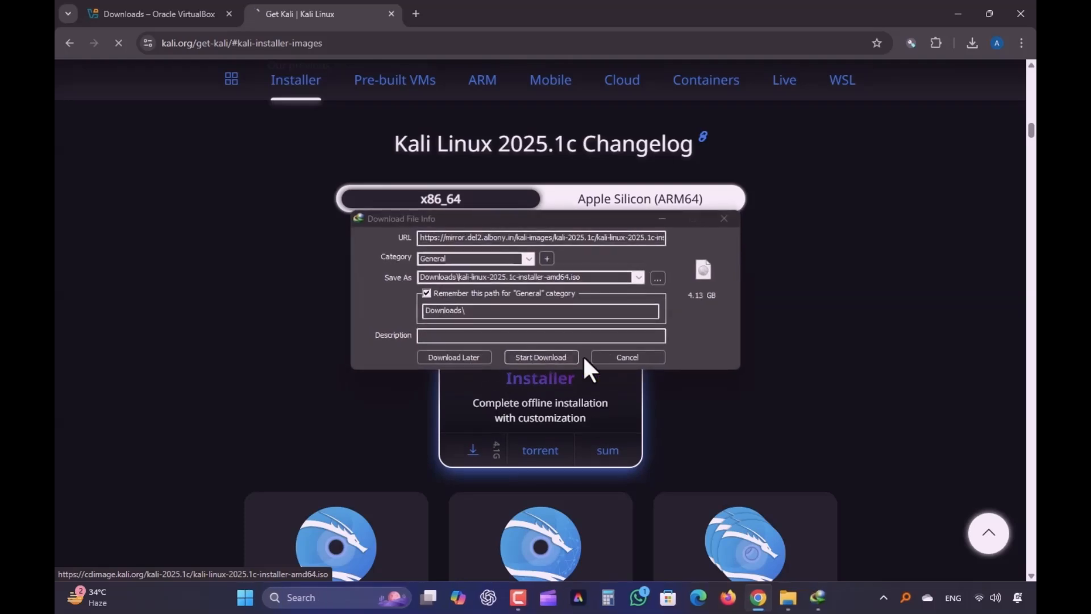
left_click(539, 358)
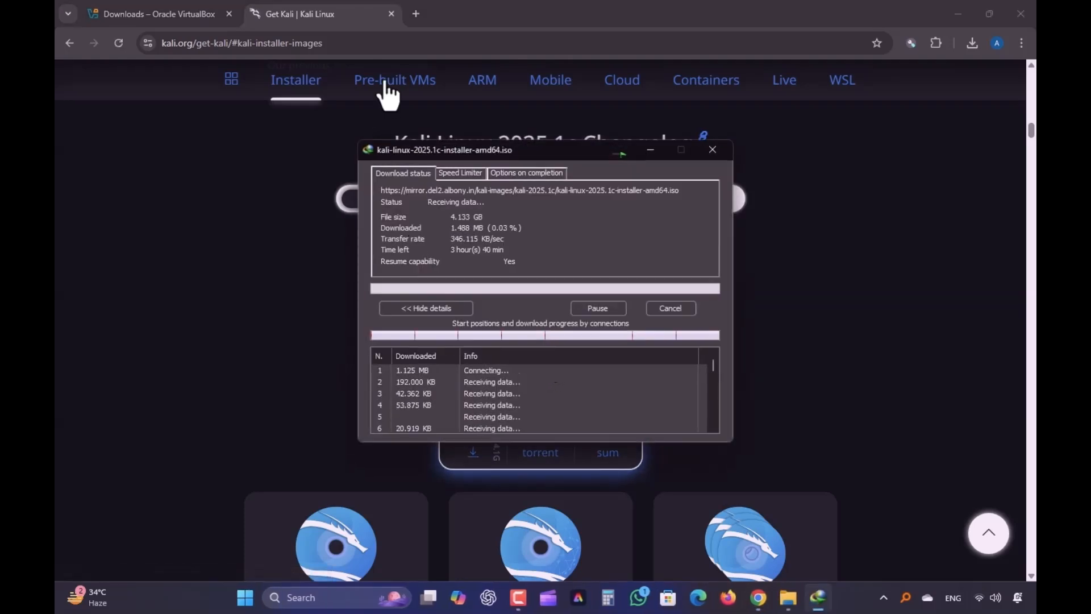
left_click(959, 9)
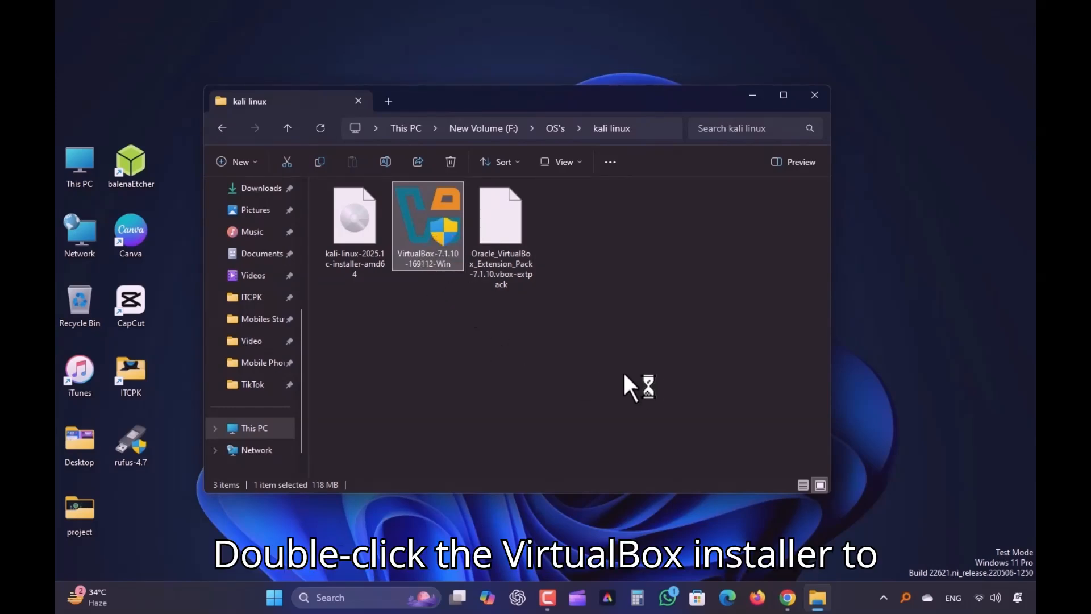
Minimize File Explorer so the VirtualBox 7.1.10 Setup Wizard welcome screen is in view
left_click(752, 94)
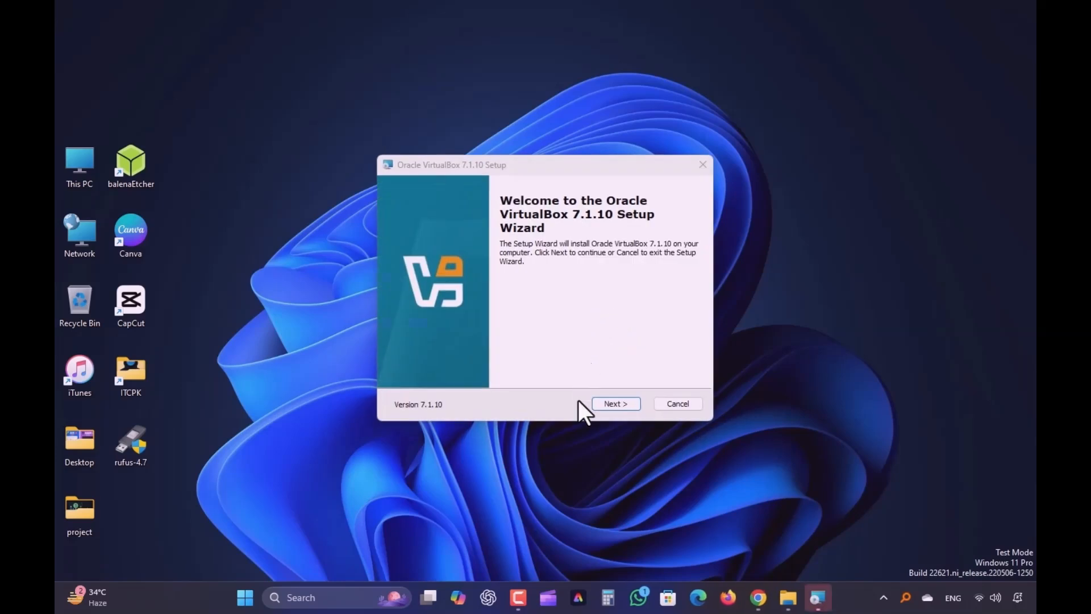
Install VirtualBox 7.1.10 with the license accepted, default features and shortcuts, then launch it
left_click(627, 404)
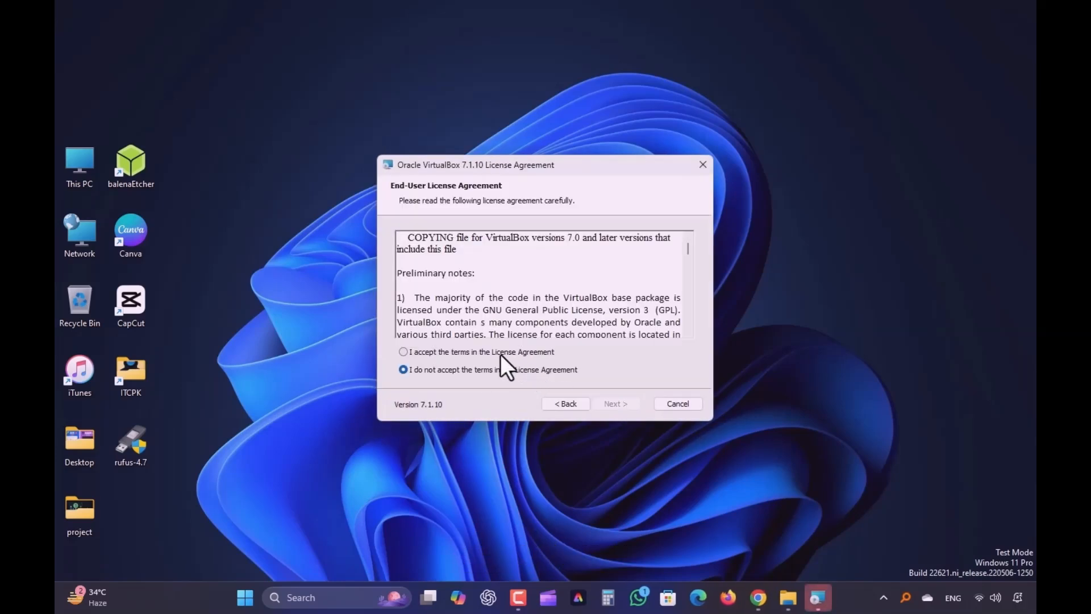
left_click(500, 353)
left_click(616, 402)
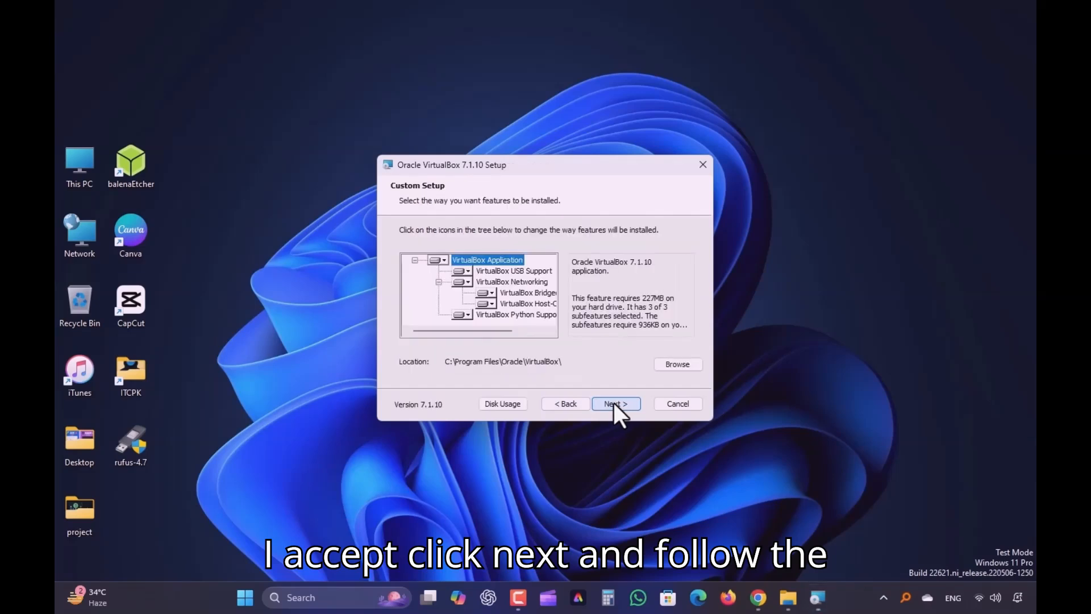
left_click(614, 403)
left_click(611, 405)
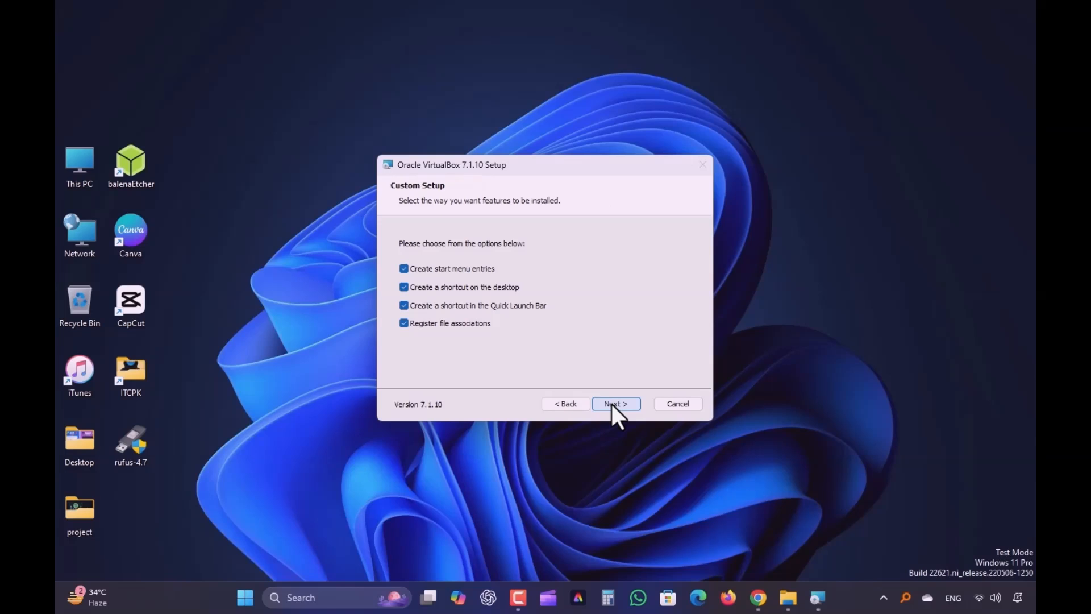
left_click(612, 404)
left_click(611, 405)
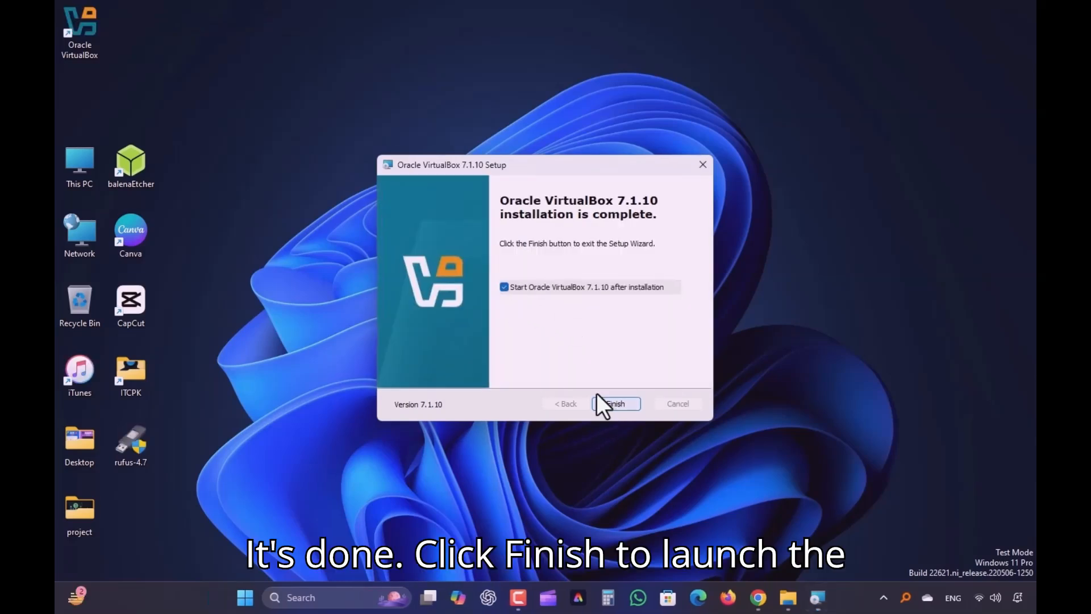
left_click(620, 404)
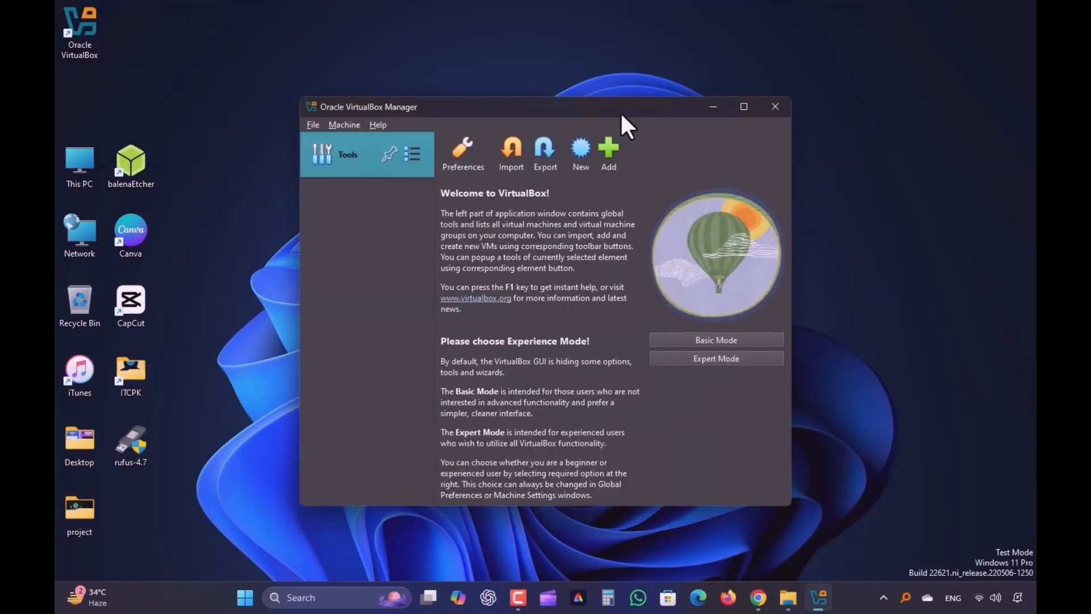
Choose Basic Mode on the VirtualBox Manager welcome screen
left_click_drag(600, 106, 569, 85)
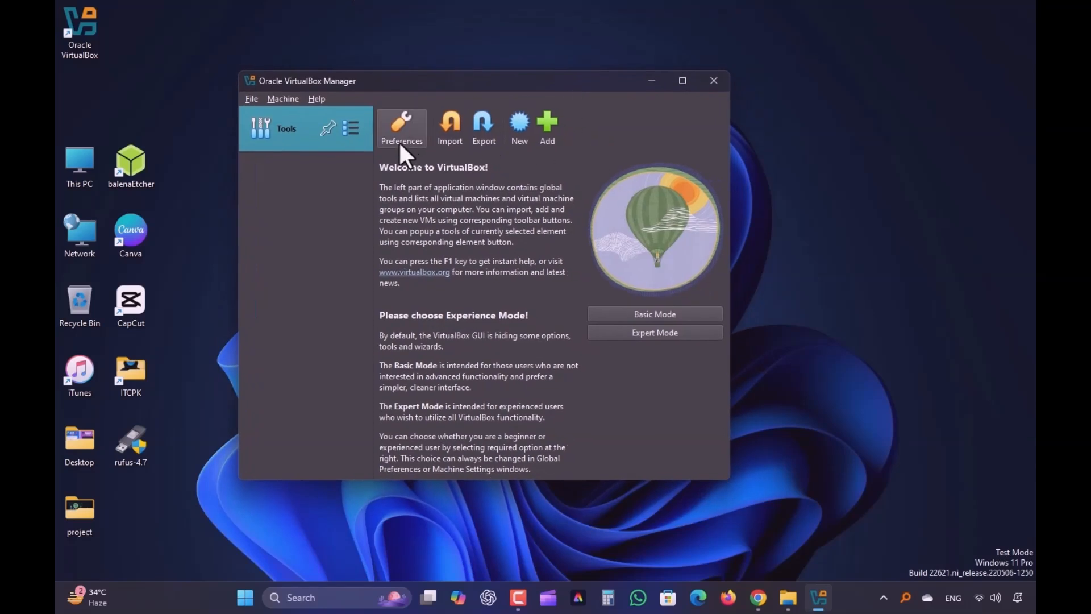
left_click(284, 98)
mouse_move(253, 98)
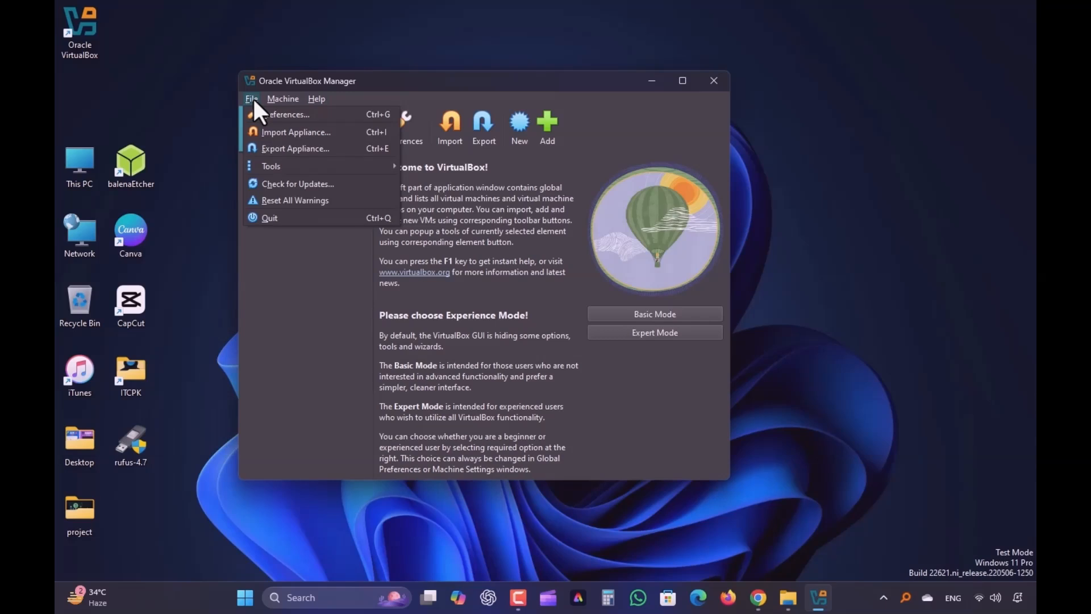
left_click(303, 281)
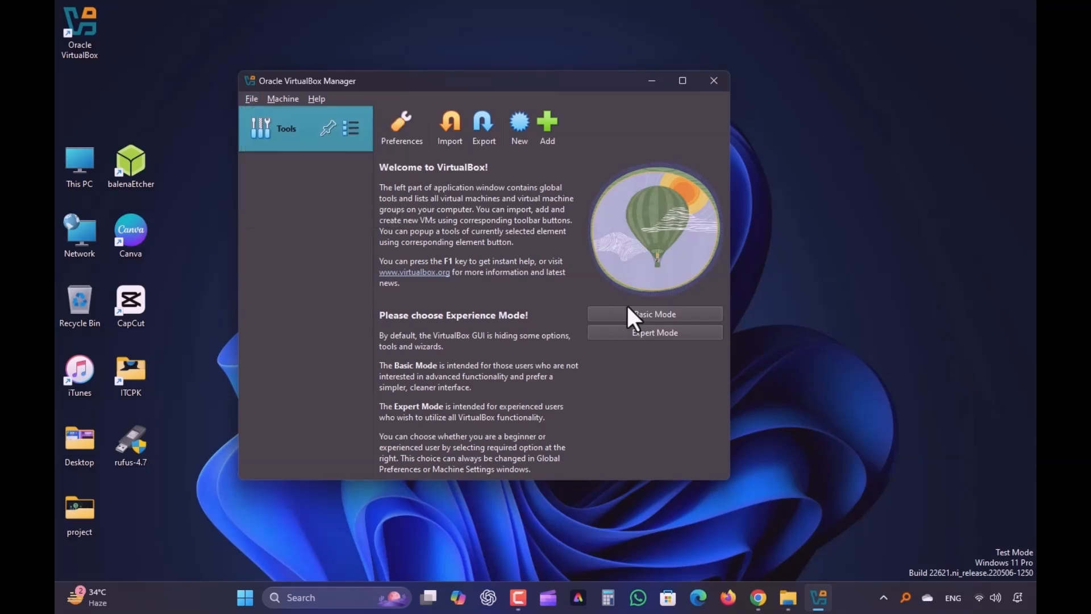
left_click(659, 314)
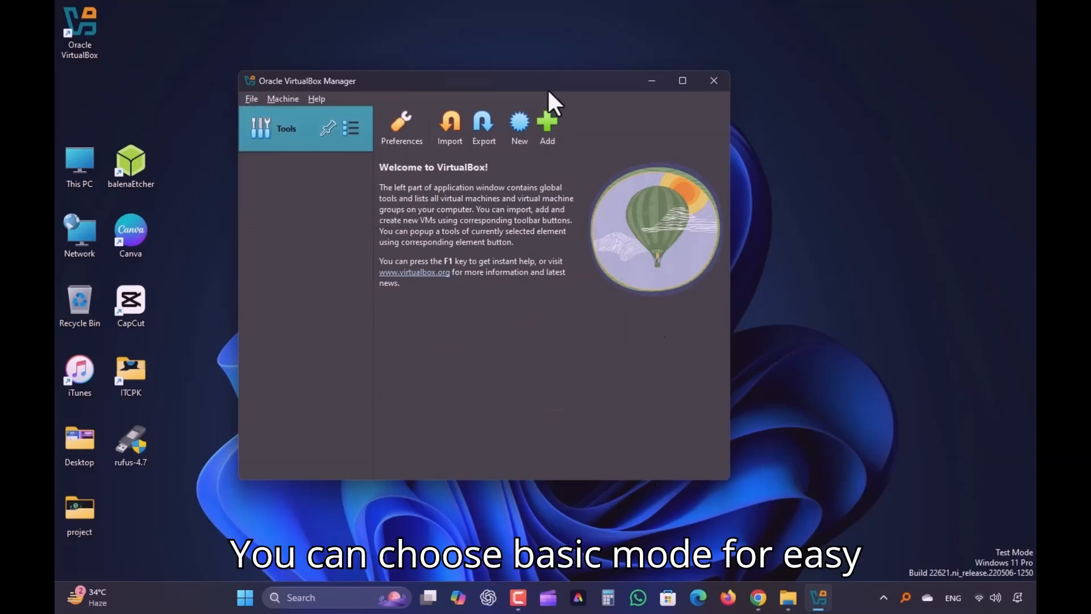
Show the Extensions pane from the Tools list
left_click_drag(548, 88, 593, 86)
left_click(397, 126)
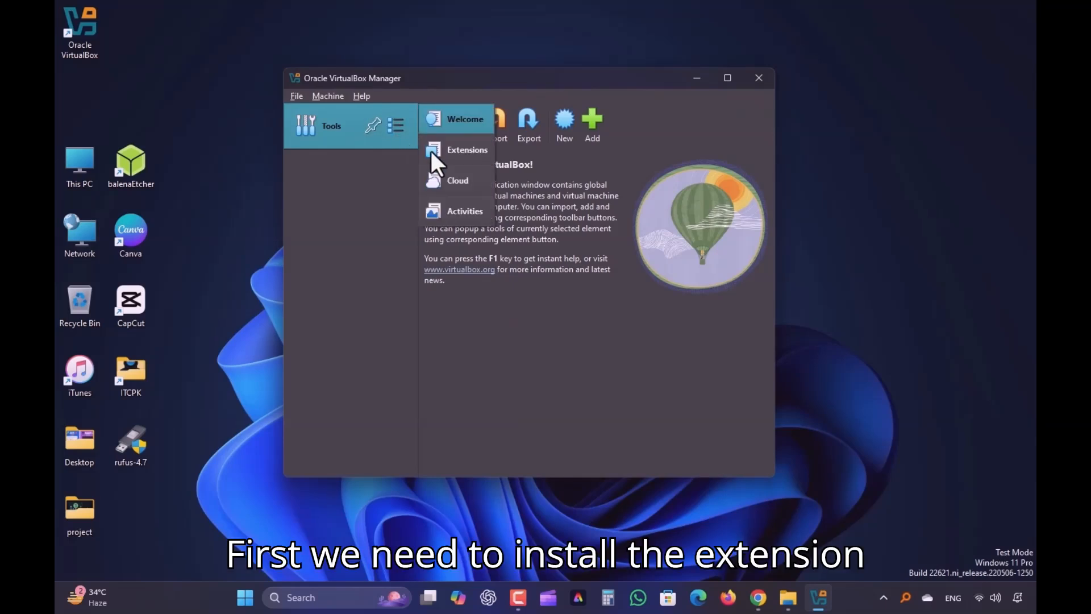
left_click(454, 150)
Pick the Extension Pack file from New Volume (F:) > OS's > kali linux to install
left_click(437, 125)
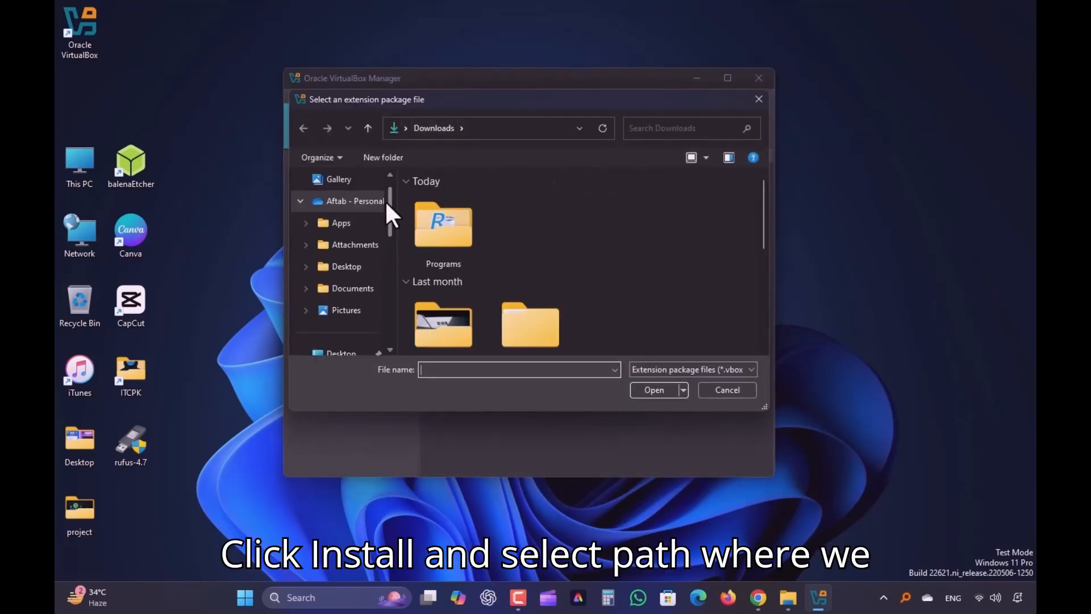
scroll(387, 200, "down", 4)
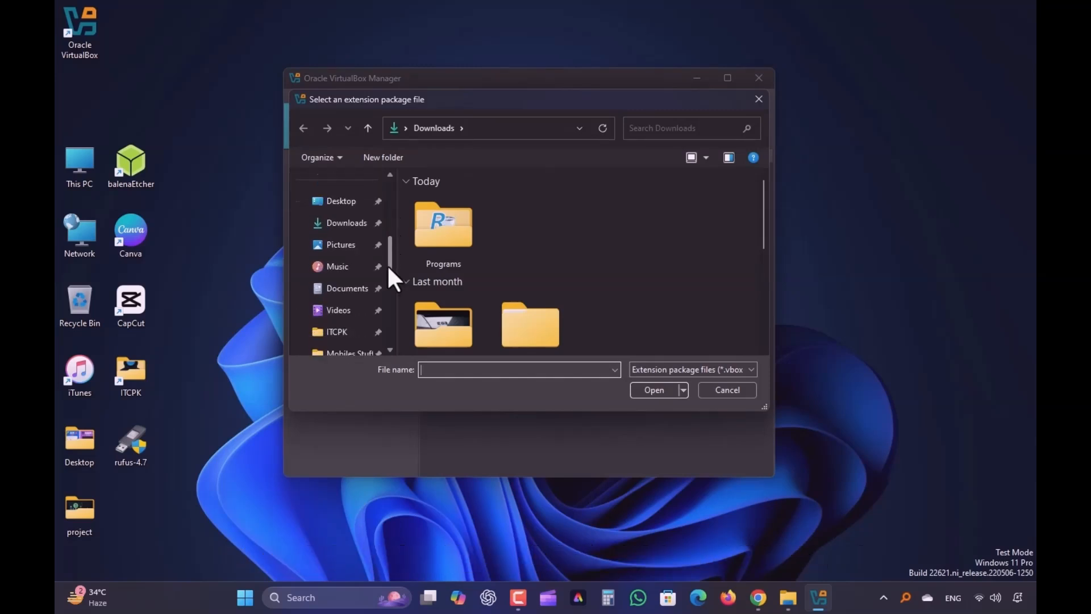
scroll(387, 265, "down", 3)
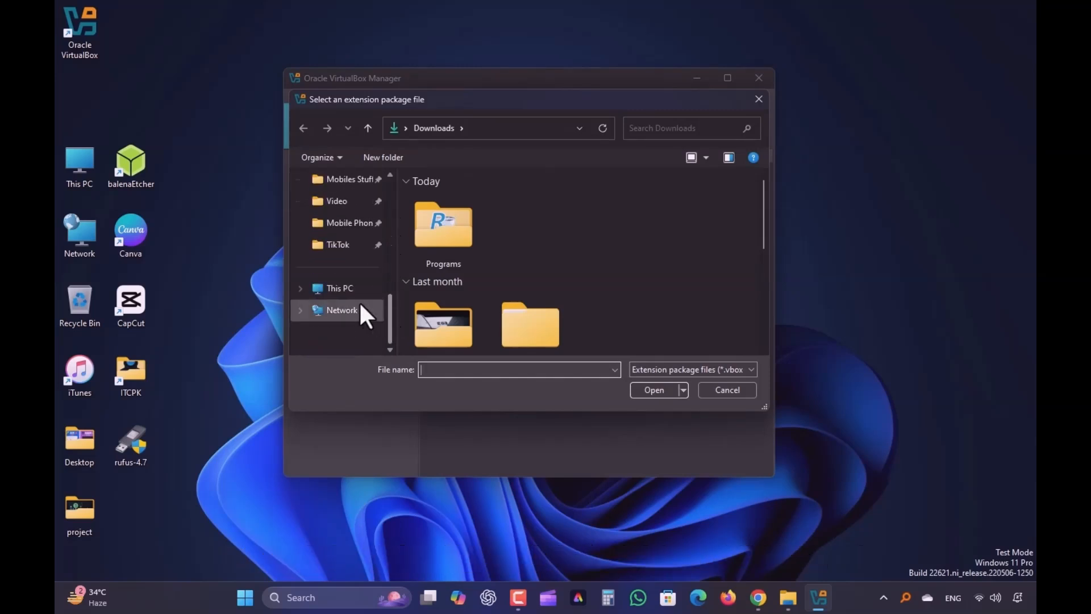
left_click(348, 293)
double_click(677, 250)
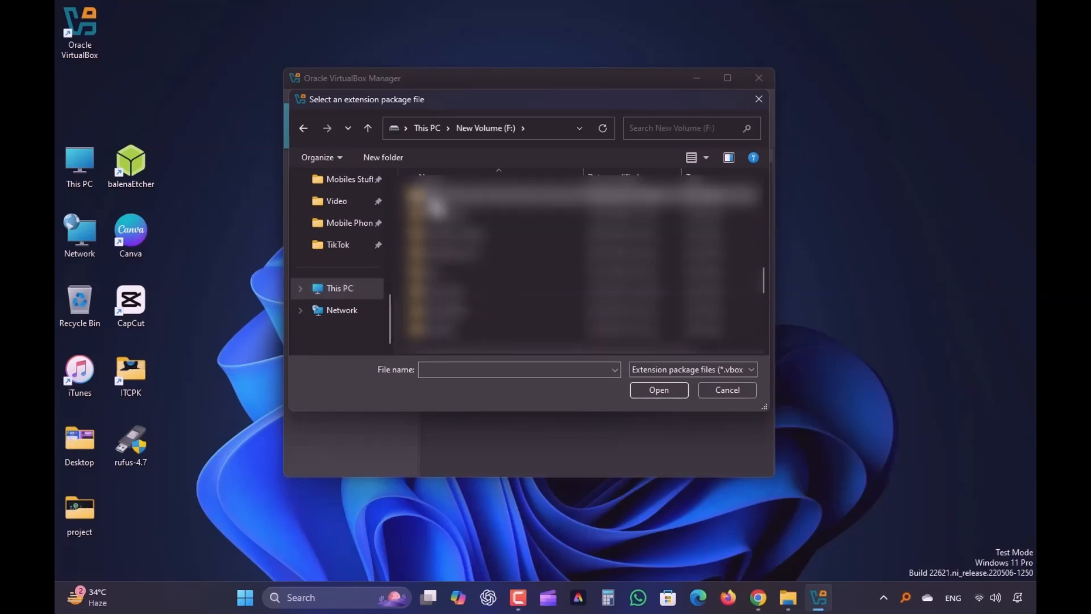
double_click(436, 211)
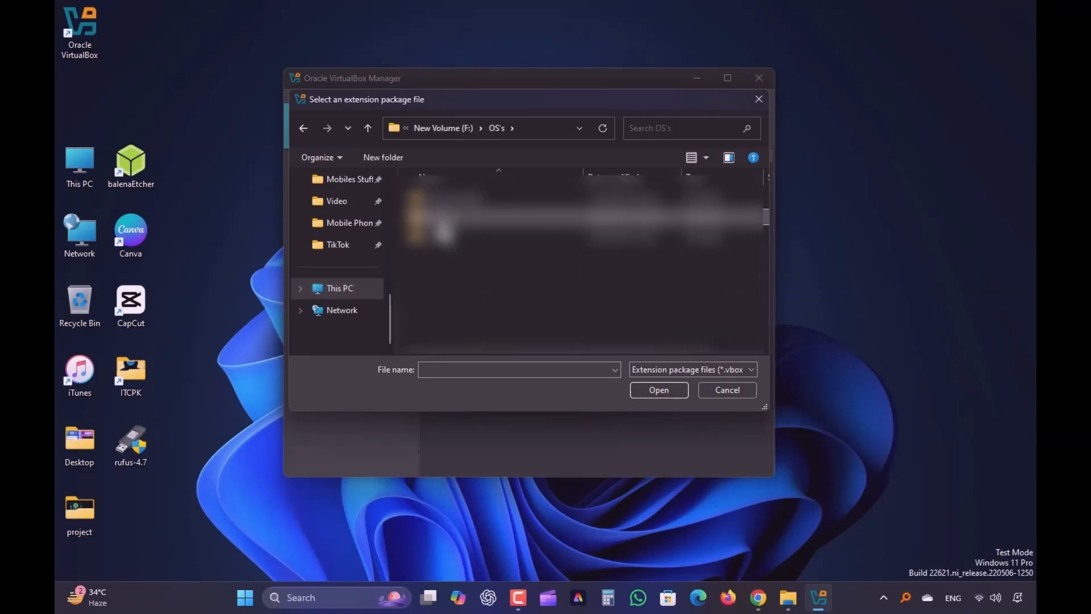
double_click(447, 220)
double_click(467, 199)
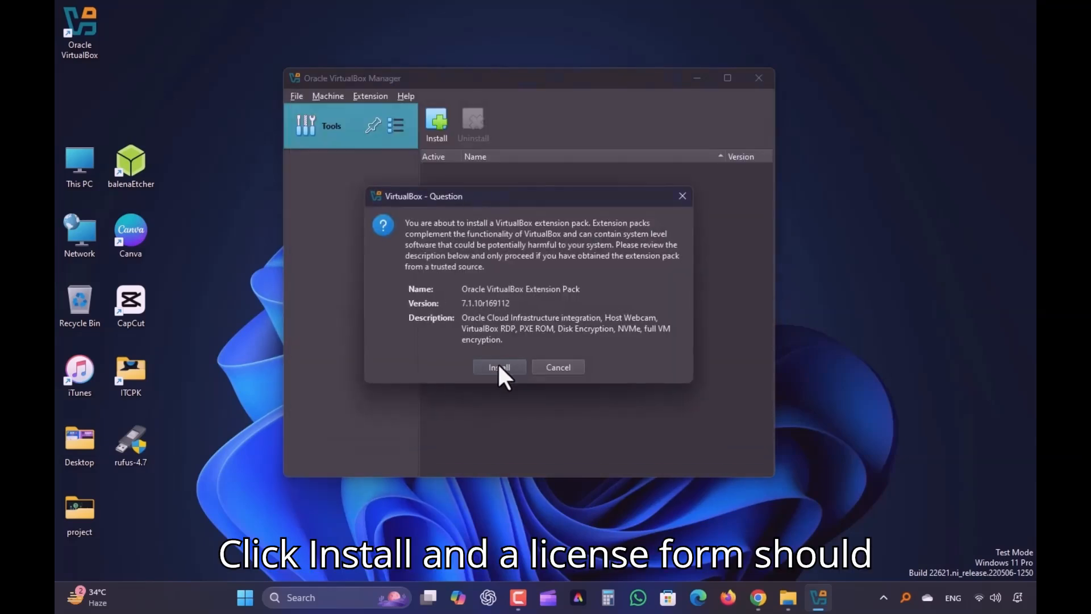
Confirm installing Extension Pack 7.1.10r169112 and agree to its license
left_click(501, 368)
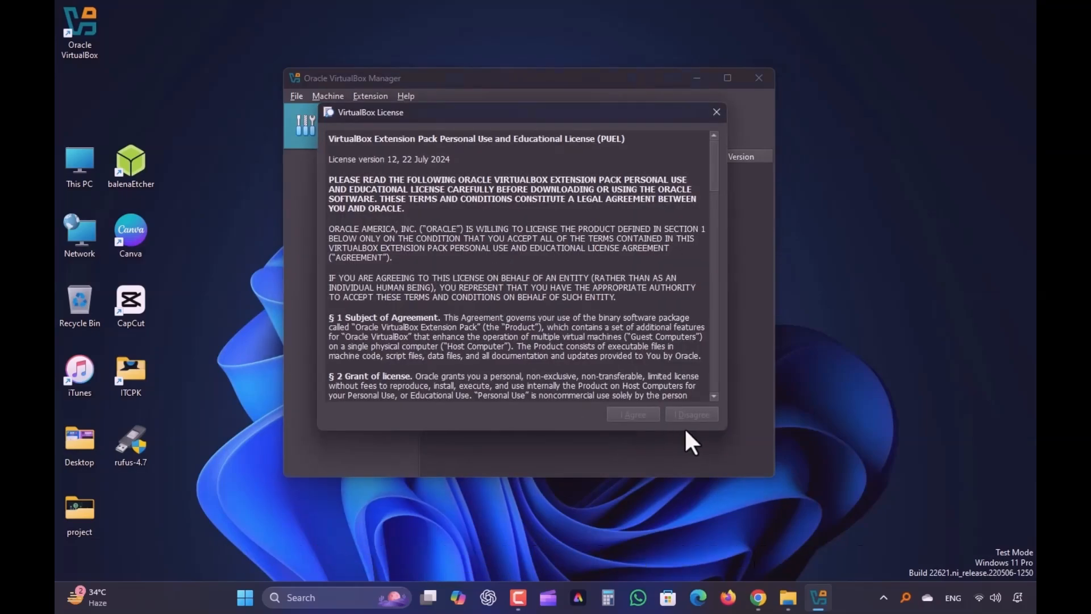
left_click_drag(709, 159, 714, 383)
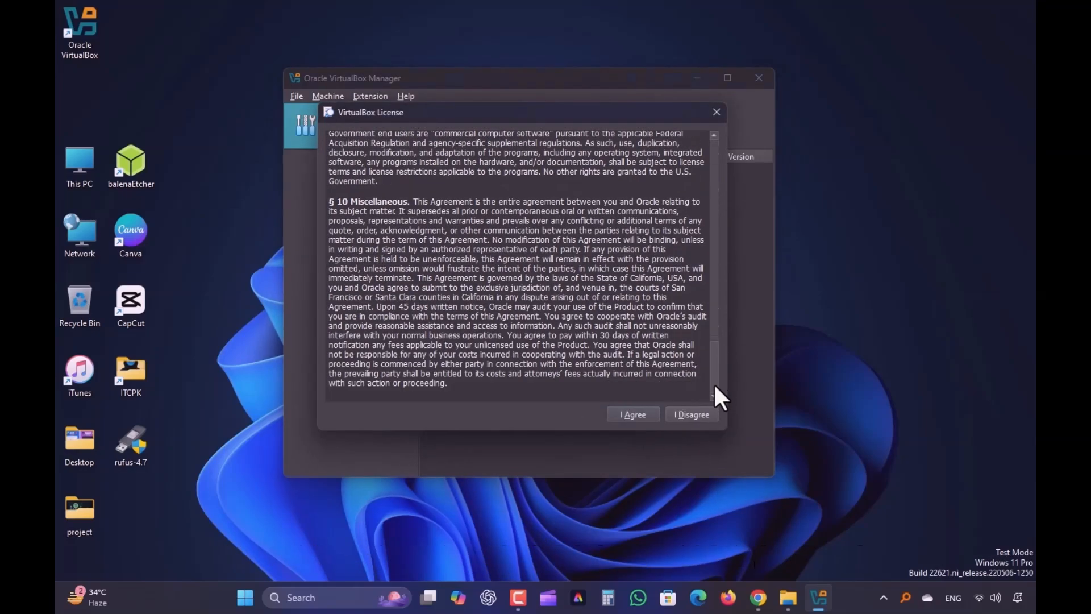
left_click(628, 415)
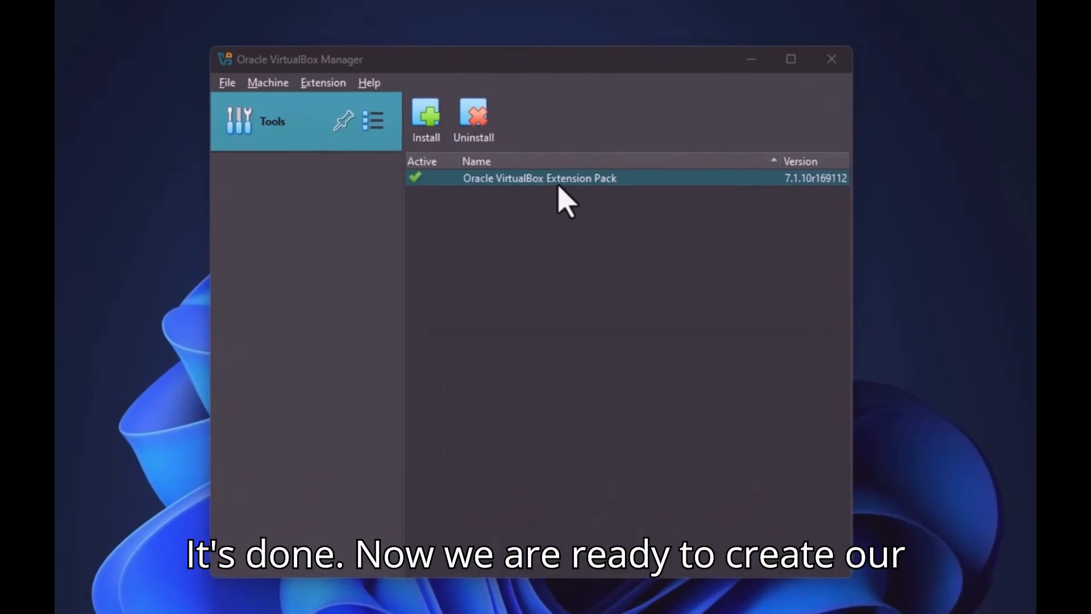
Start creating a new virtual machine from the VirtualBox welcome page
left_click(376, 126)
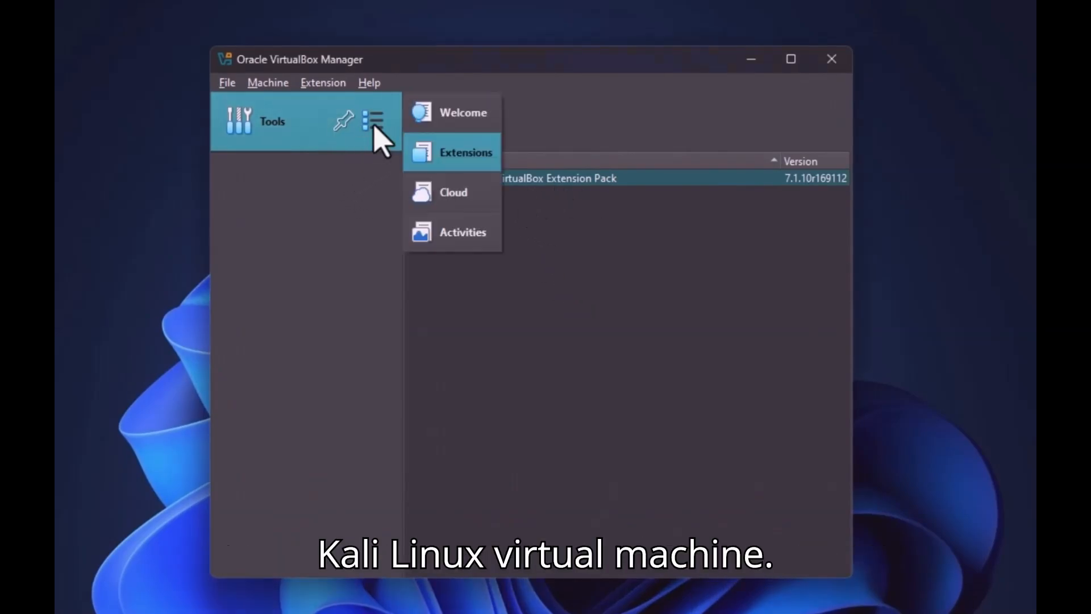
left_click(458, 125)
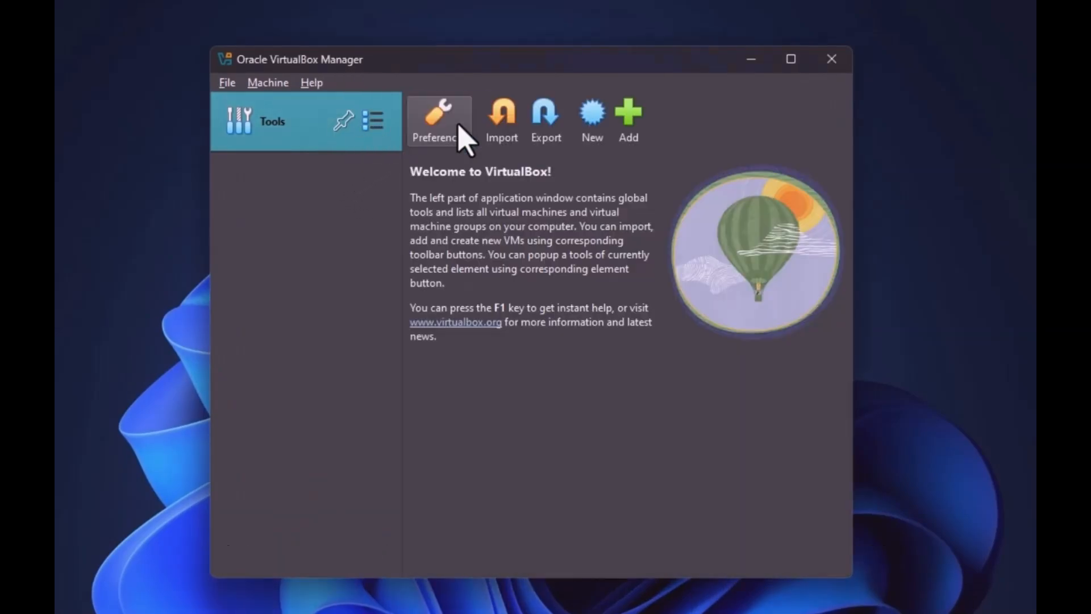
left_click(594, 122)
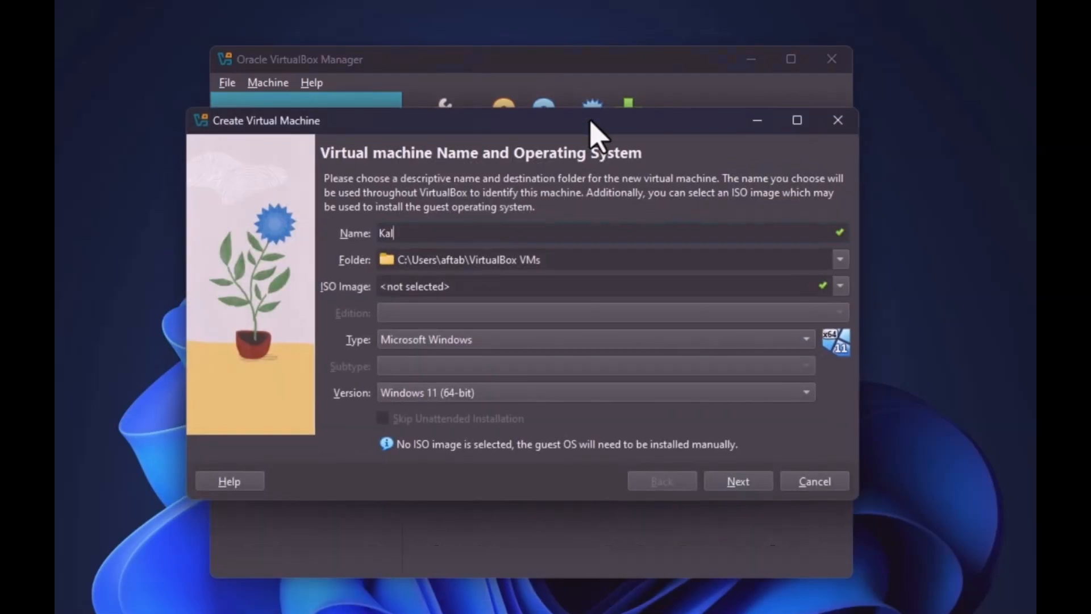
Set the new machine's folder to Kali-VM on the F: drive
left_click(840, 262)
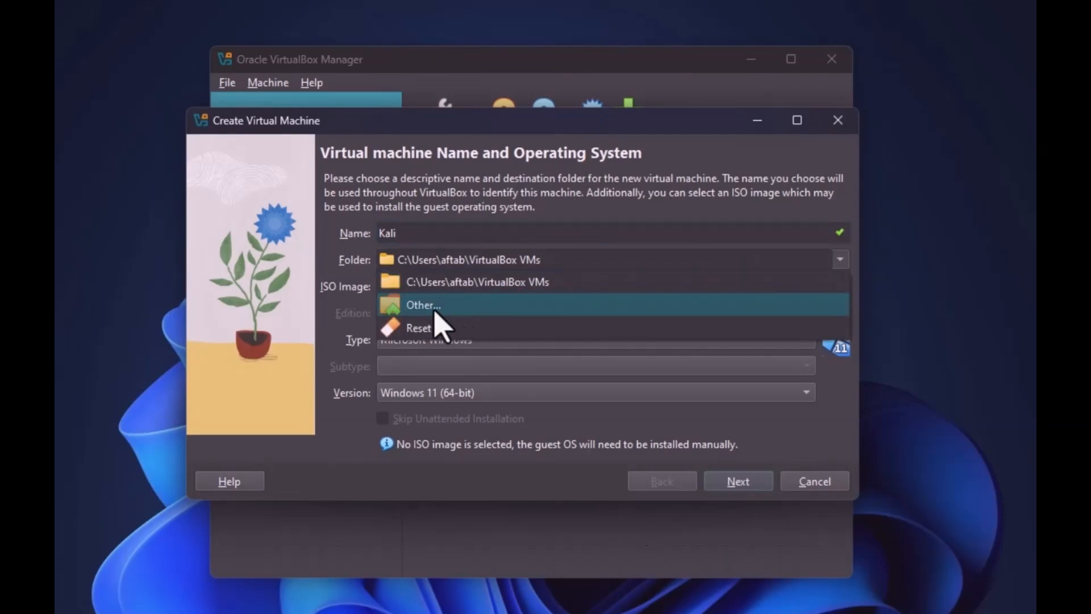
left_click(434, 310)
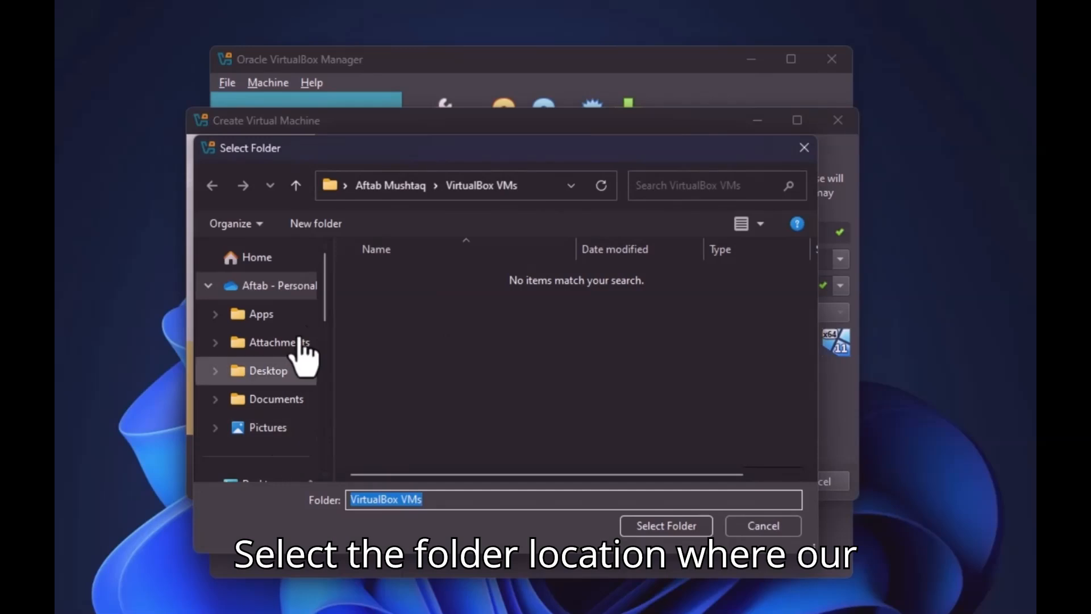
left_click_drag(326, 282, 328, 455)
left_click(265, 395)
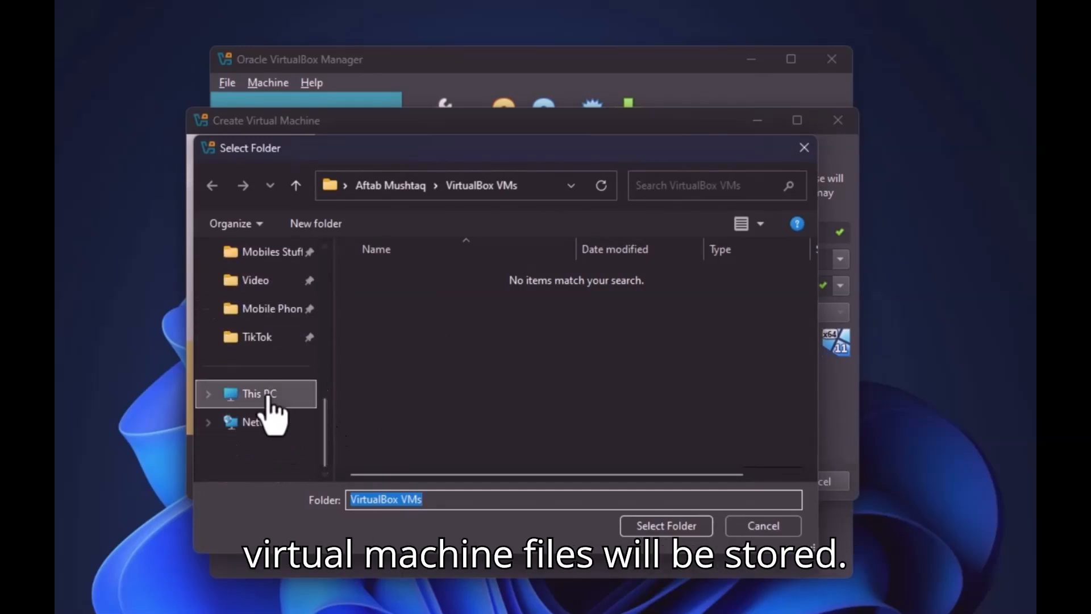
double_click(597, 341)
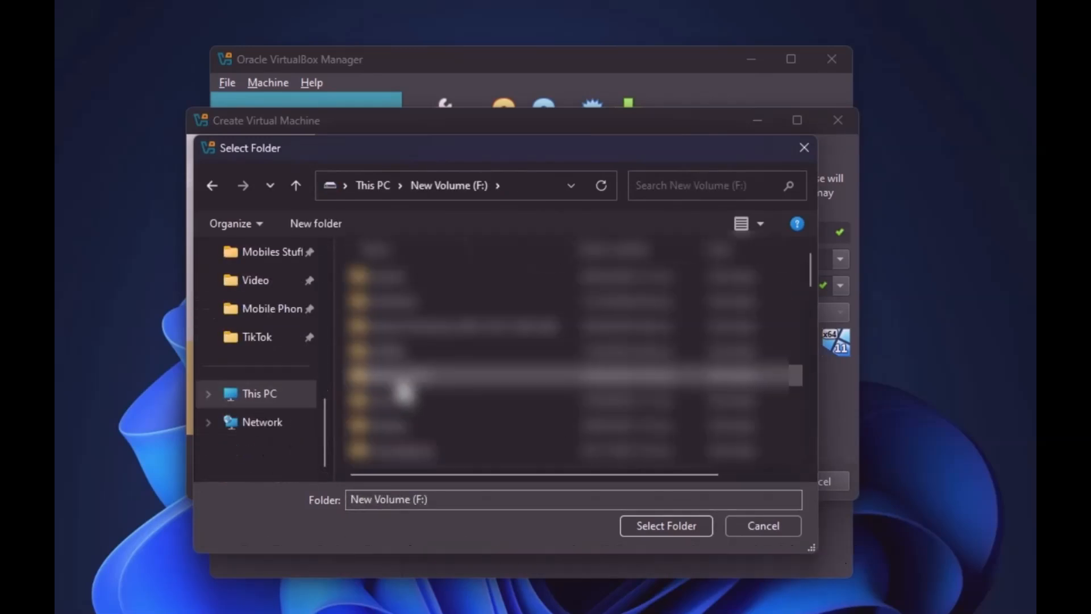
scroll(403, 388, "down", 1)
left_click(402, 375)
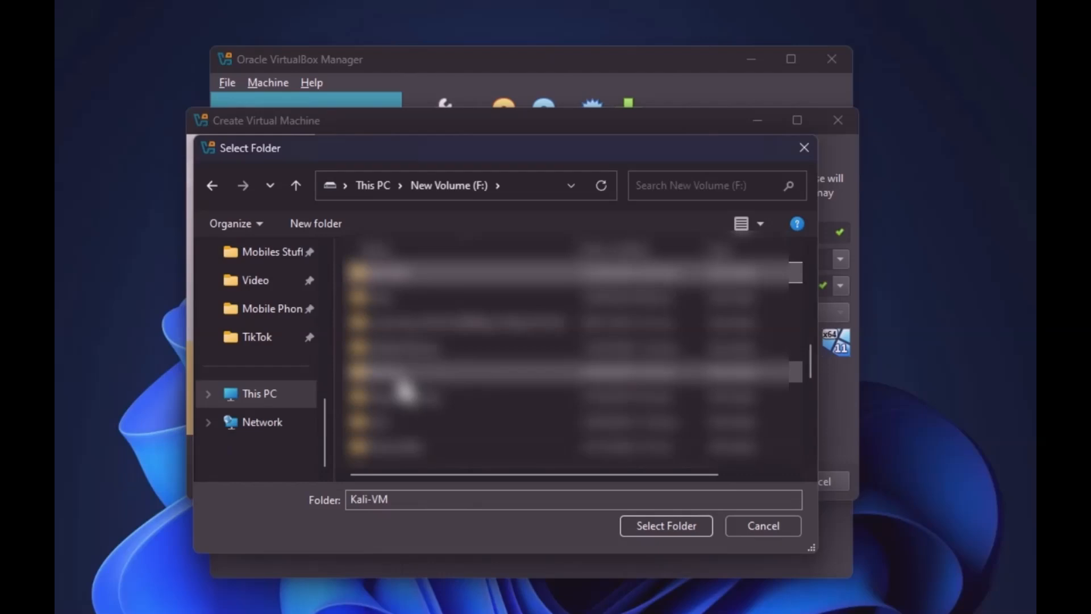
double_click(414, 285)
left_click(671, 526)
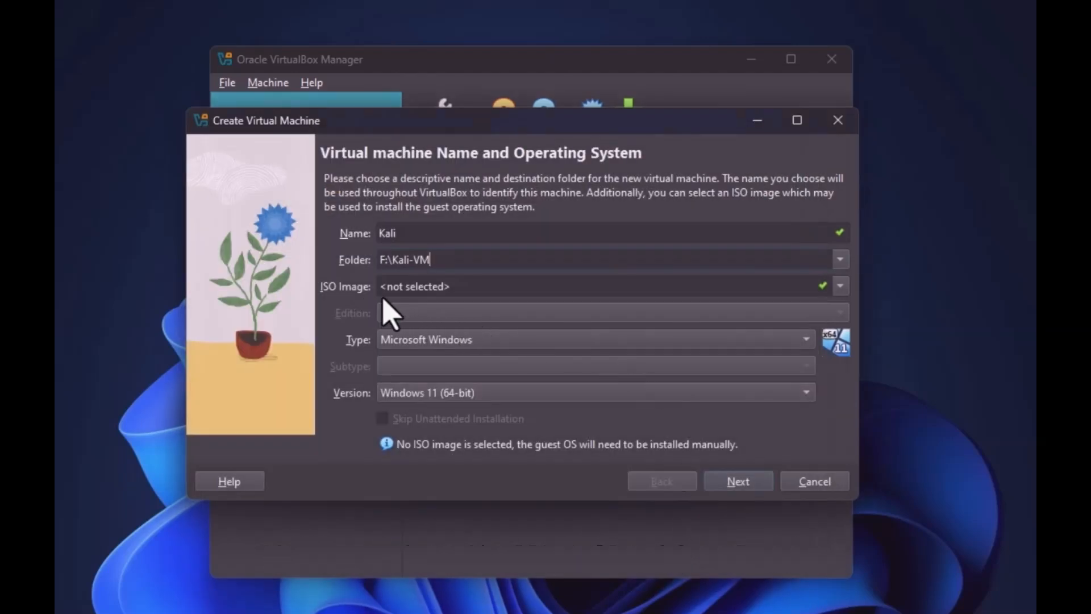
Choose OS type Linux with subtype Debian (64-bit), then move to hardware settings
left_click(672, 340)
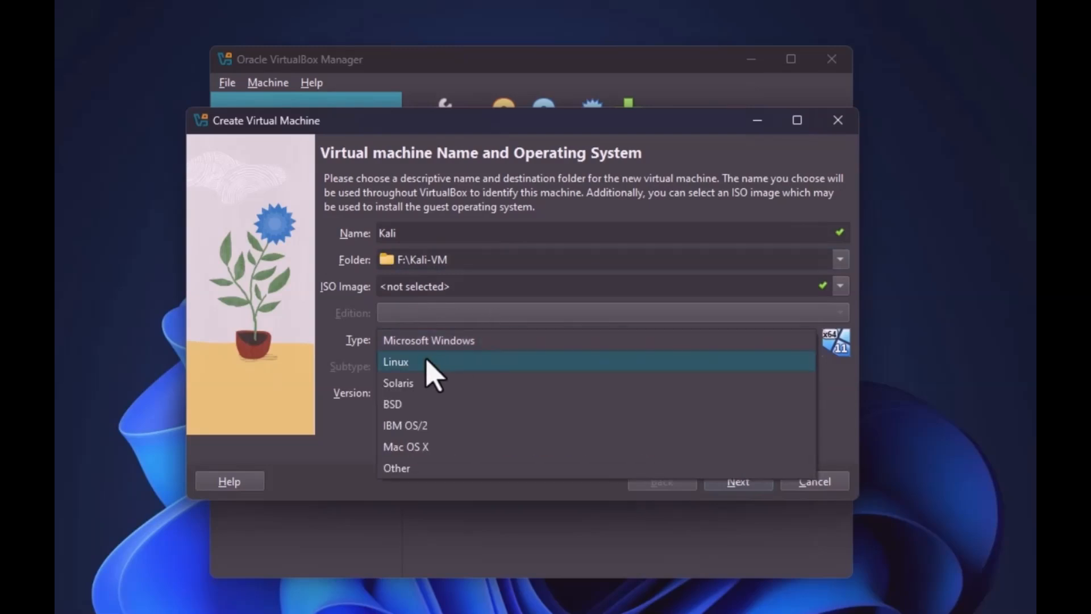
left_click(407, 364)
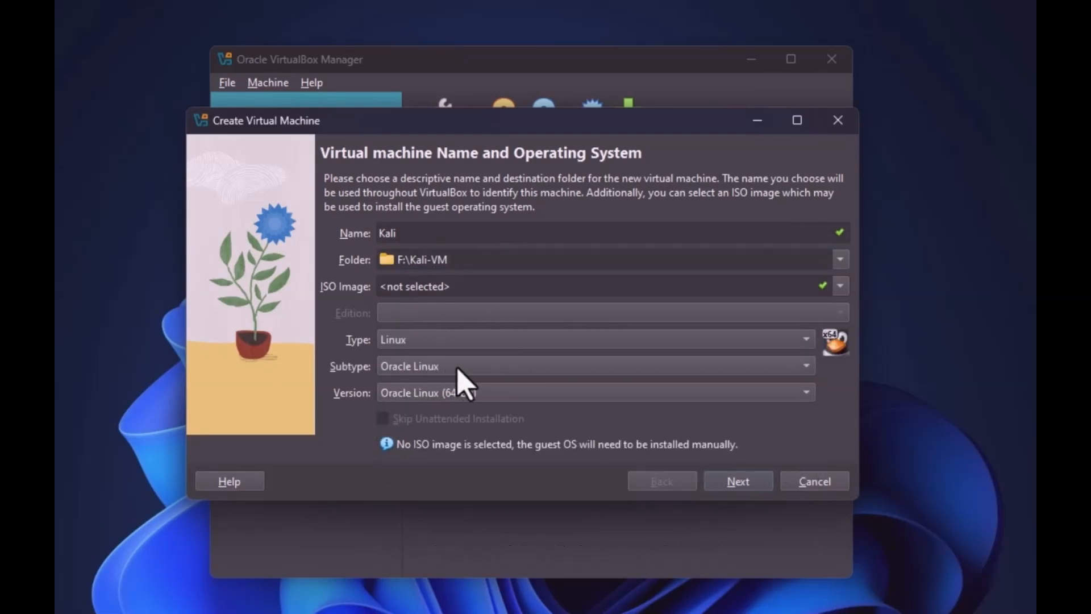
left_click(588, 369)
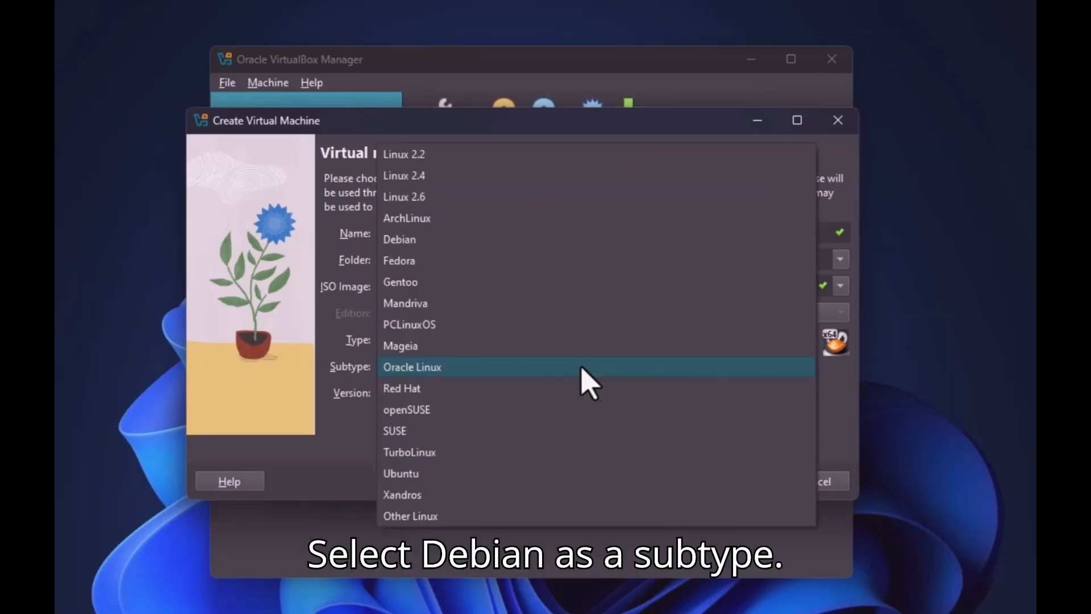
left_click(435, 240)
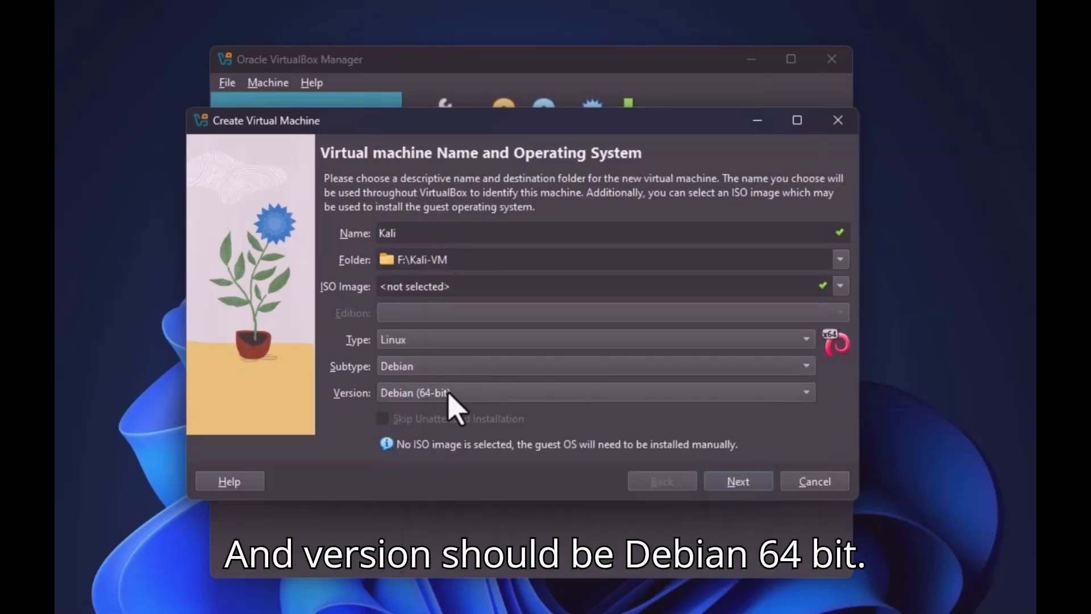
left_click(739, 482)
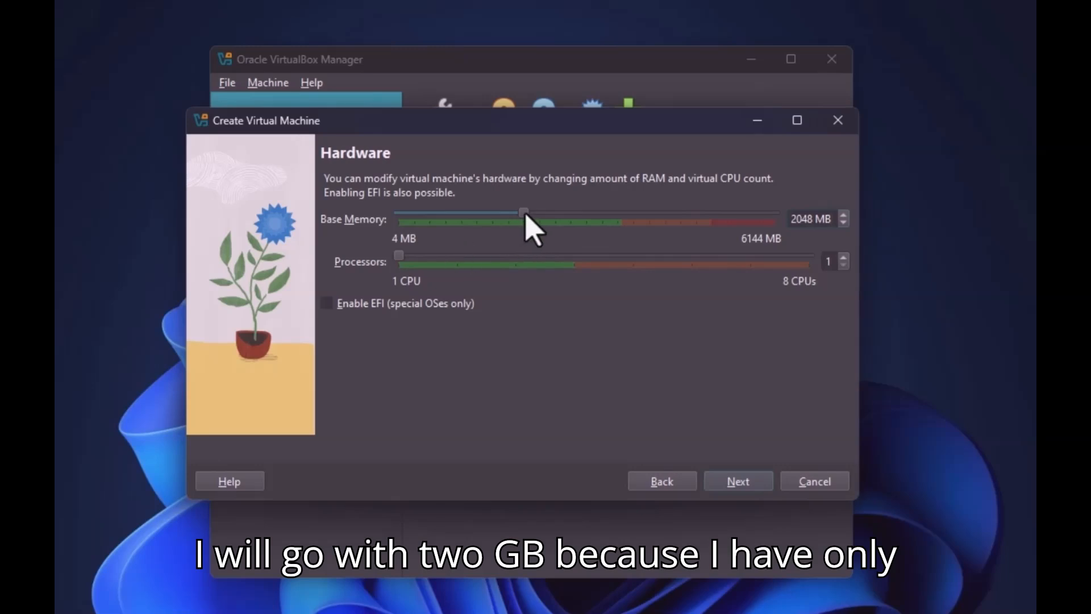
Give the Kali machine 2 processors, keep 2048 MB and the 25 GB disk, and finish
left_click_drag(406, 260, 458, 264)
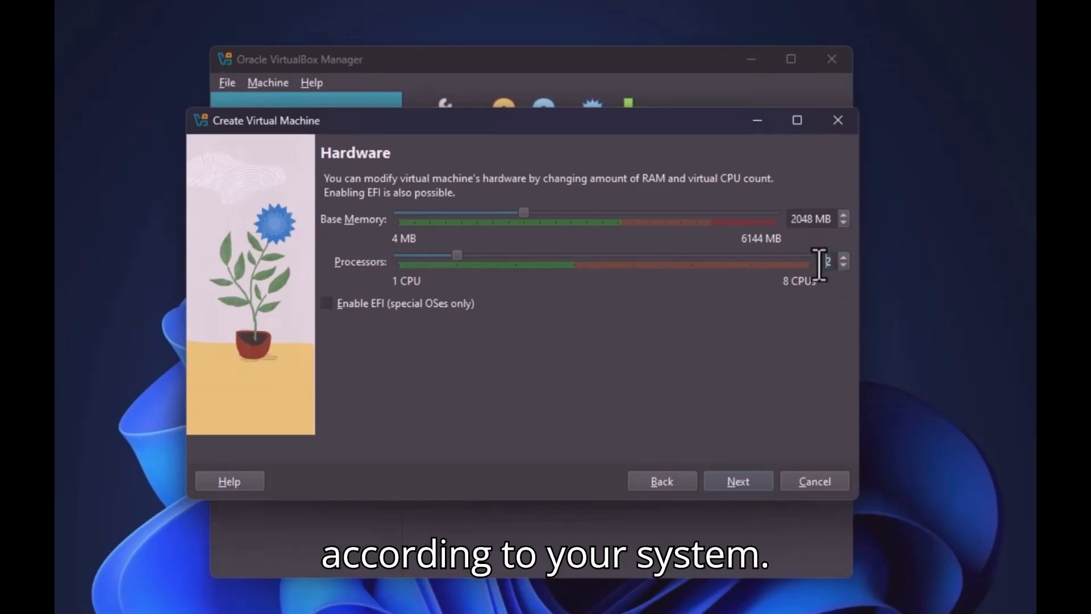
left_click(759, 486)
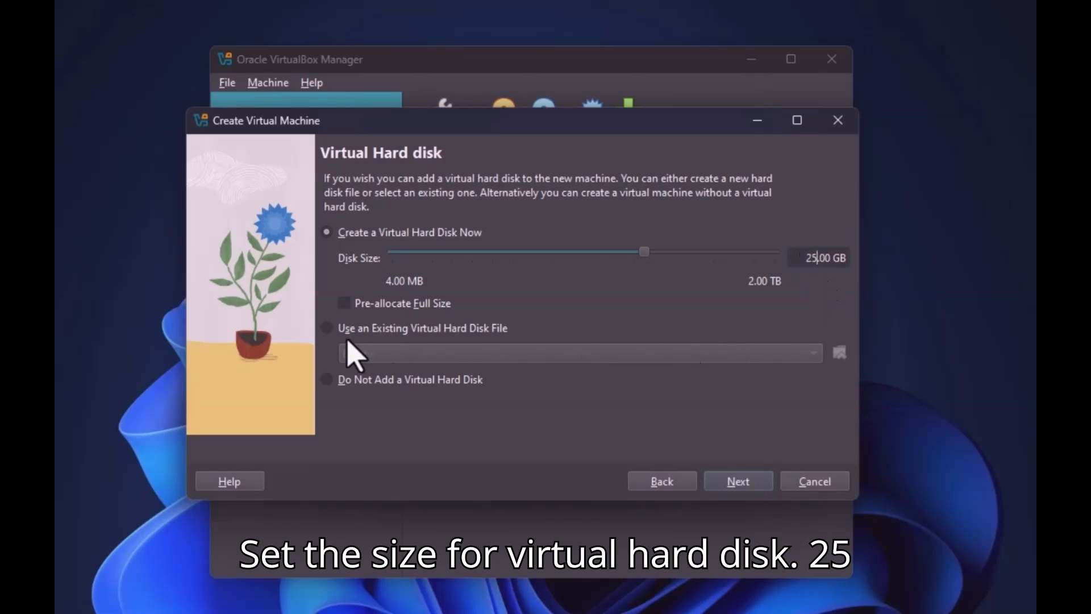
left_click(739, 488)
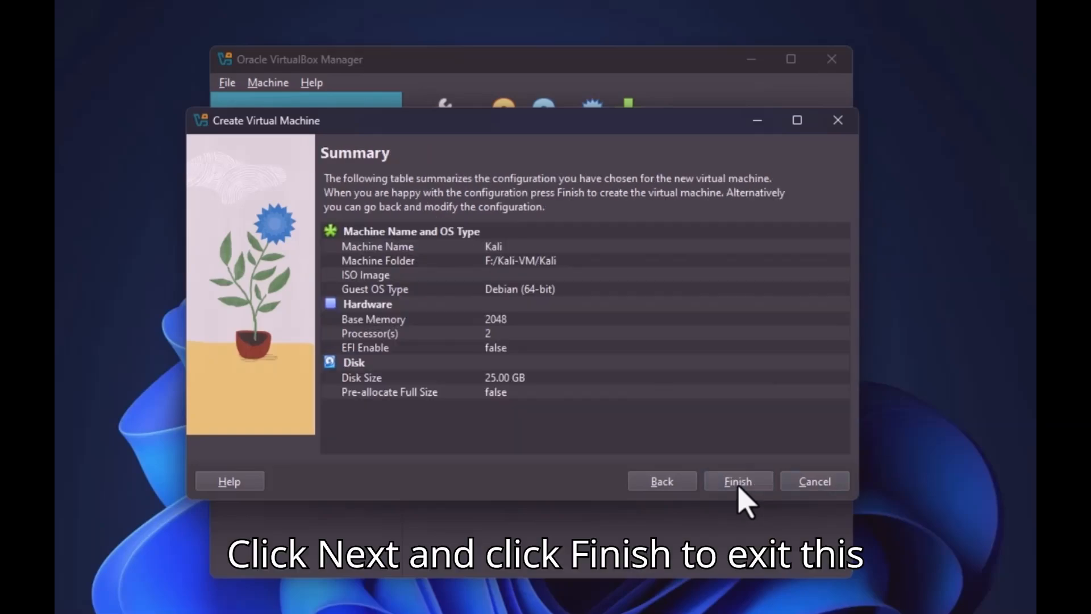
left_click(735, 494)
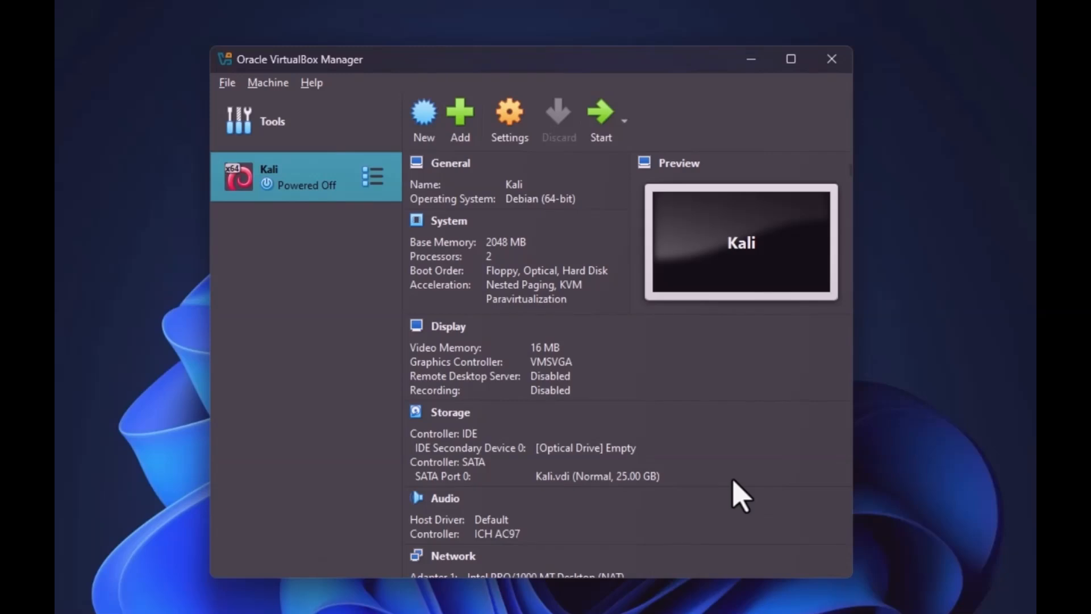
Set Shared Clipboard and Drag'n'Drop to Bidirectional under General > Advanced in Kali's settings
left_click(509, 119)
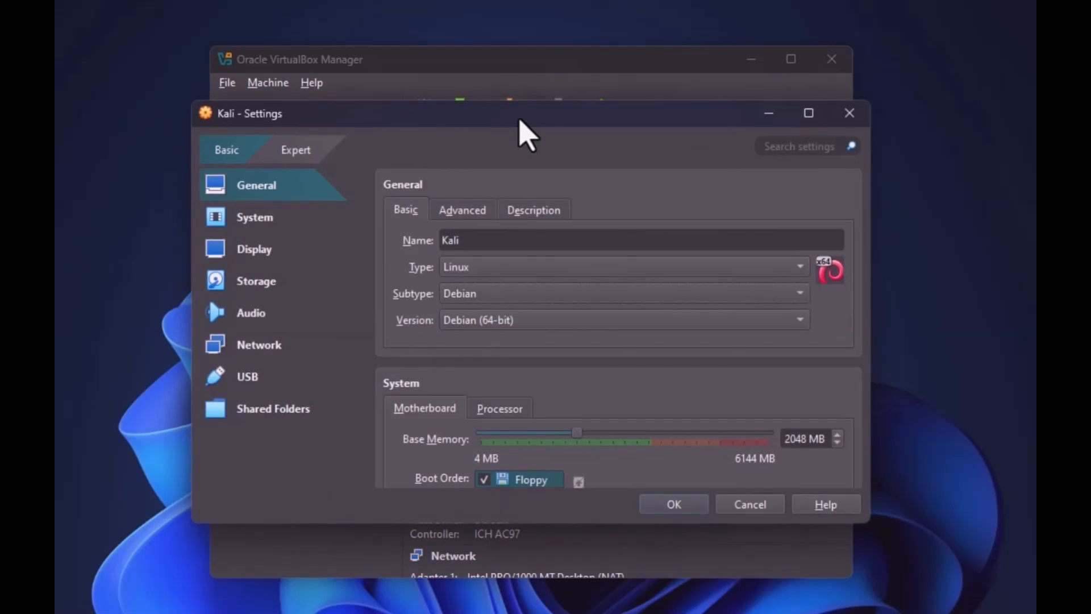
left_click_drag(575, 127, 560, 110)
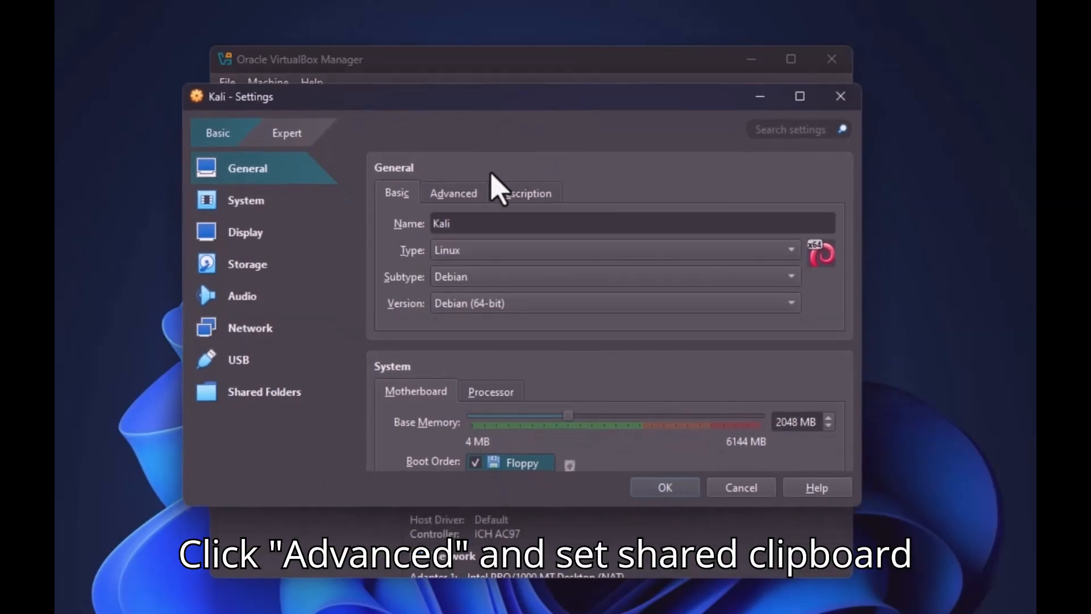
left_click(453, 193)
left_click(539, 226)
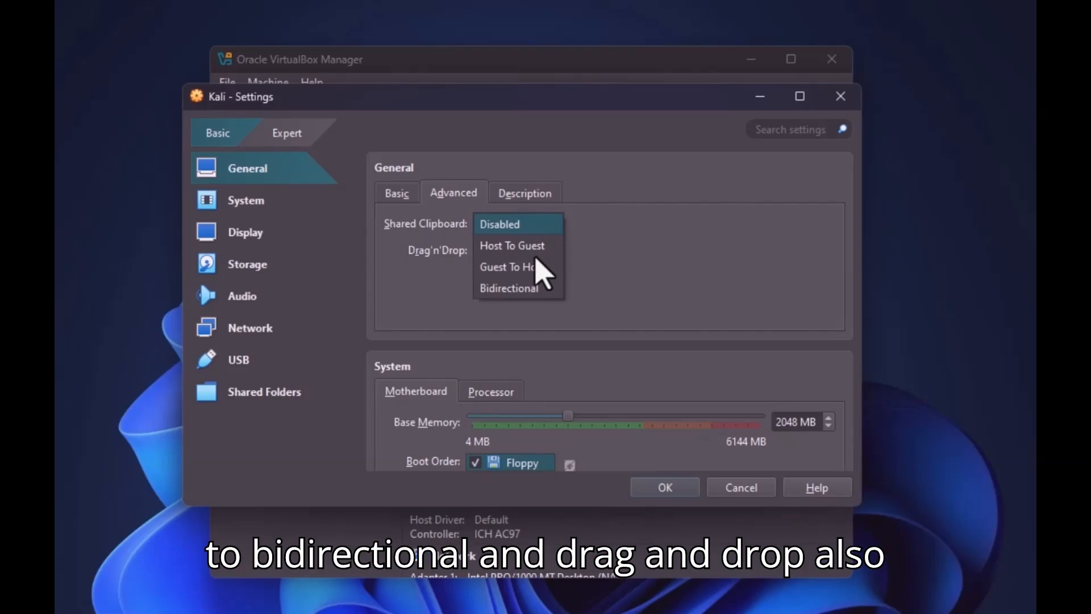
left_click(532, 290)
left_click(537, 253)
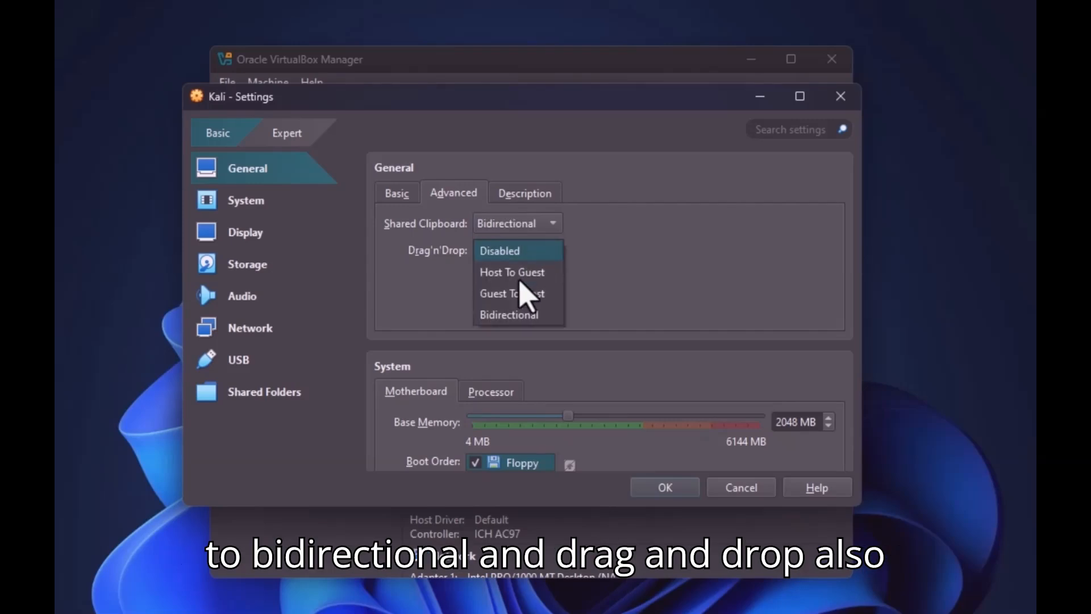
left_click(513, 312)
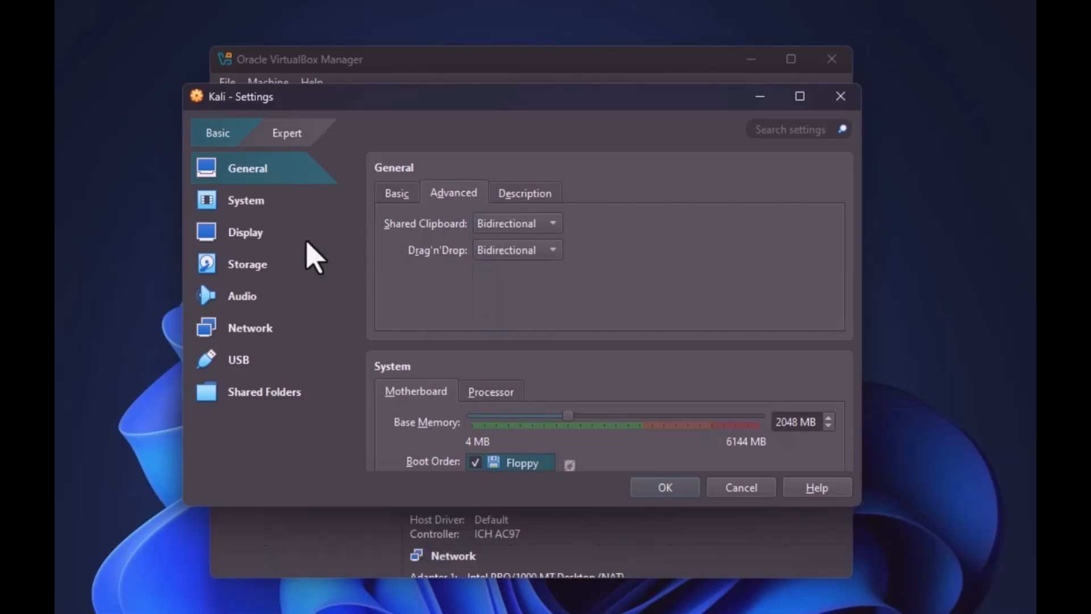
left_click(245, 205)
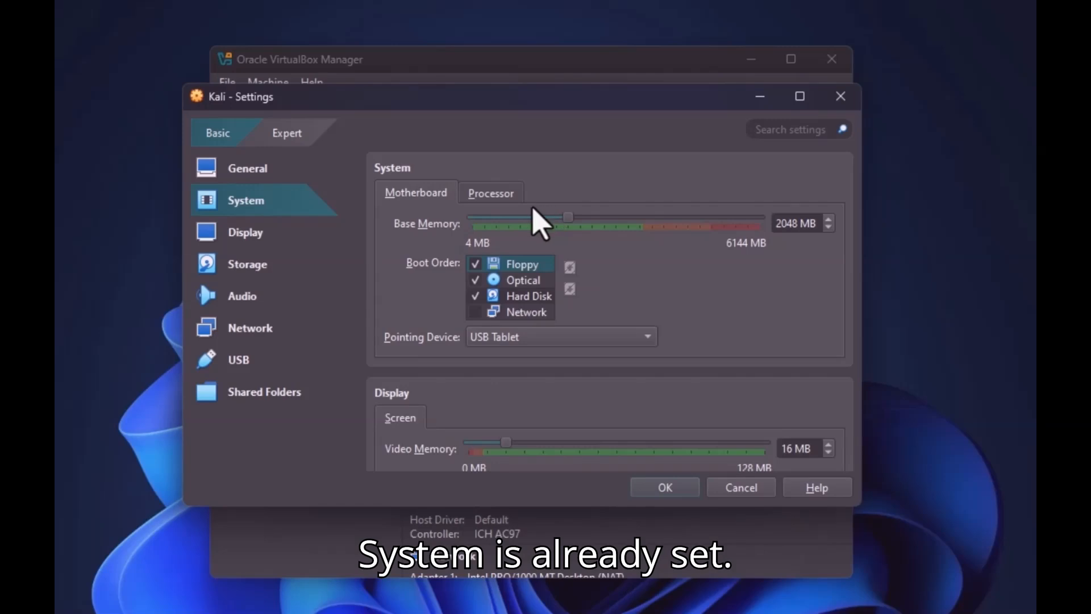
Check the processor count, then set Display video memory to 128 MB
left_click(488, 194)
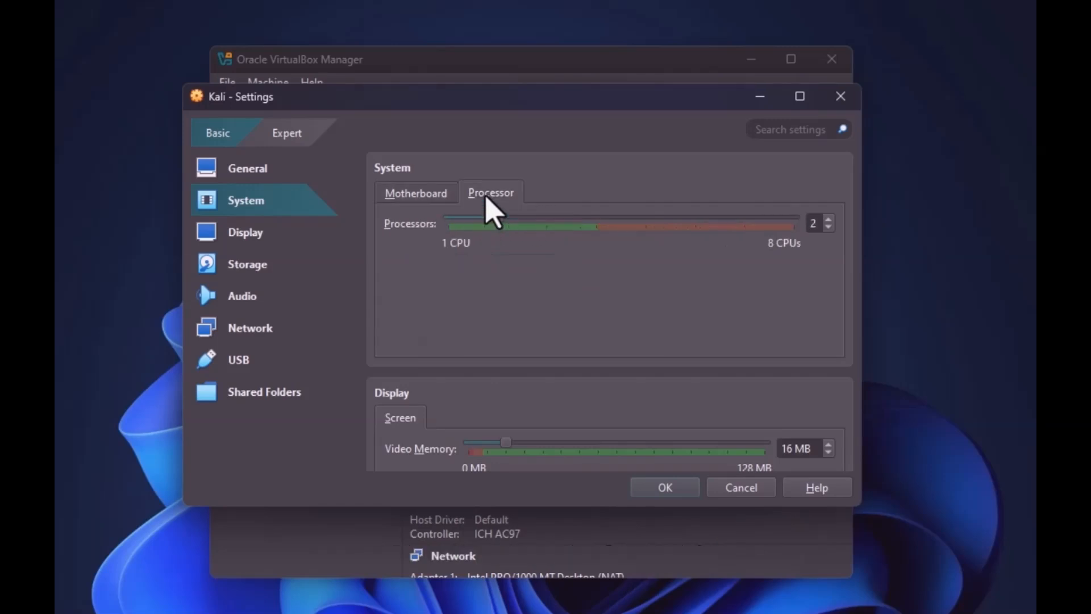
left_click(259, 234)
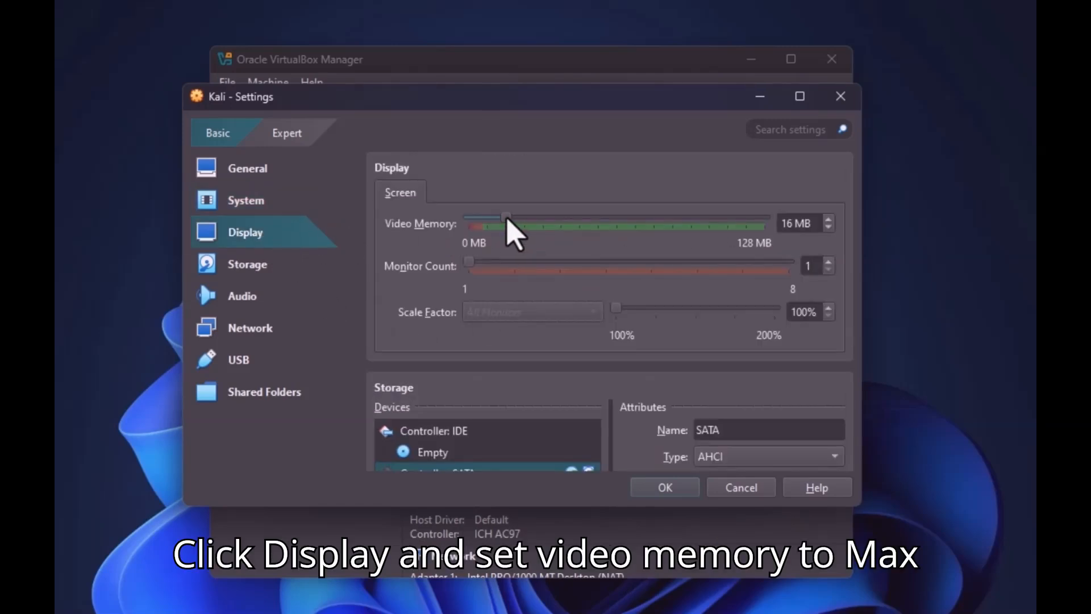
left_click_drag(506, 219, 767, 227)
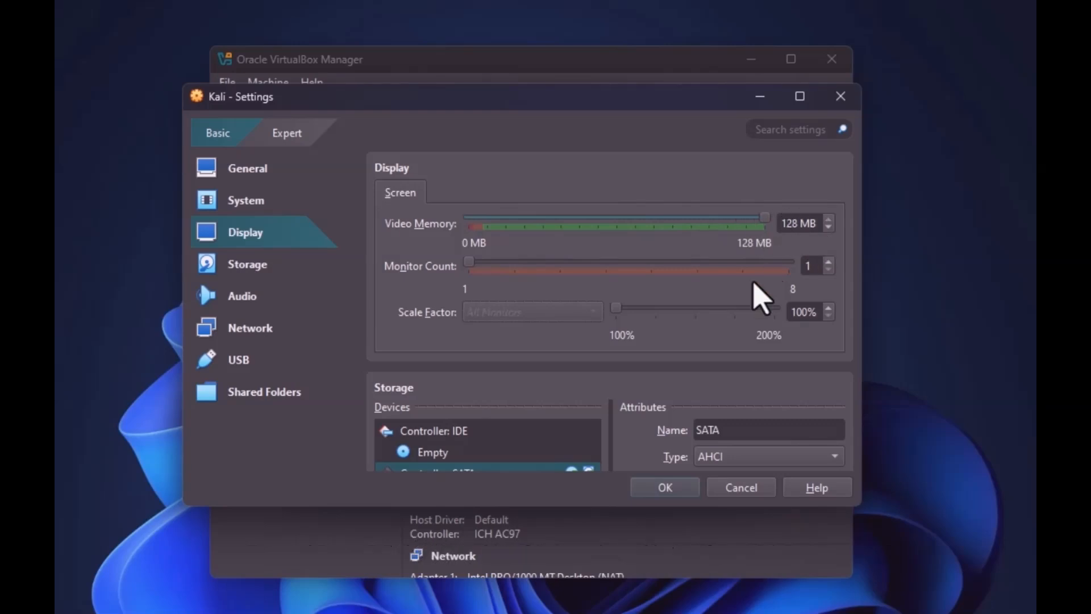
left_click(257, 268)
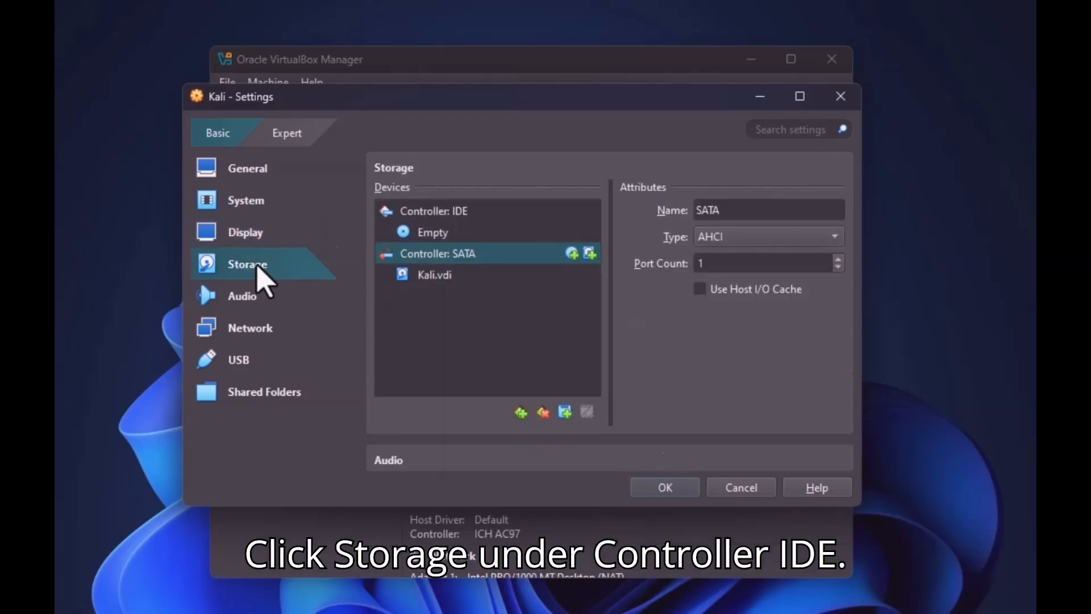
Attach kali-linux-2025.1c-installer-amd64.iso to the empty IDE optical drive
left_click(438, 230)
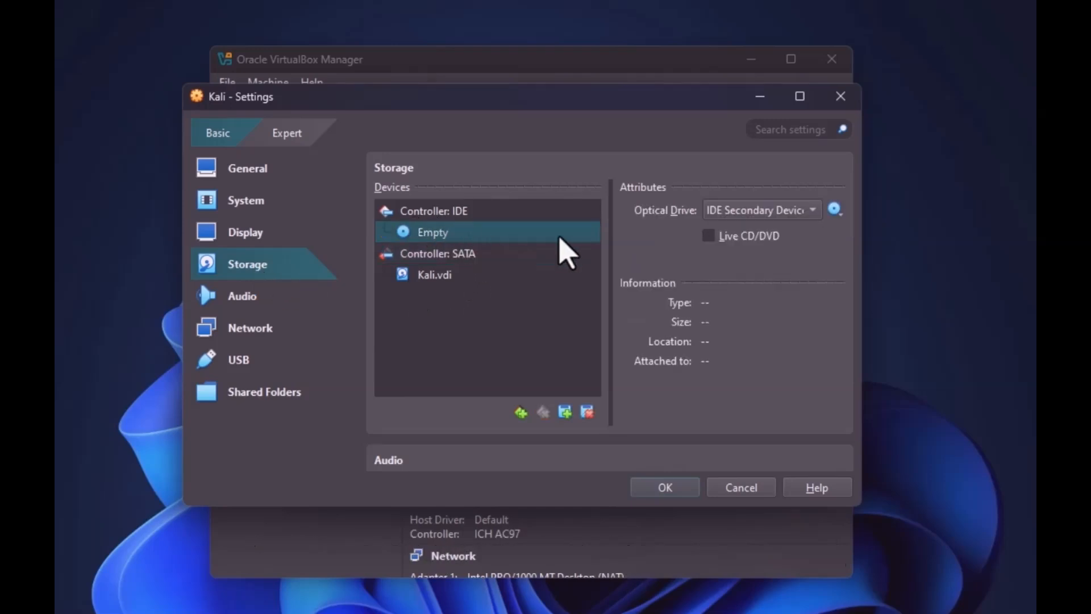
left_click(835, 210)
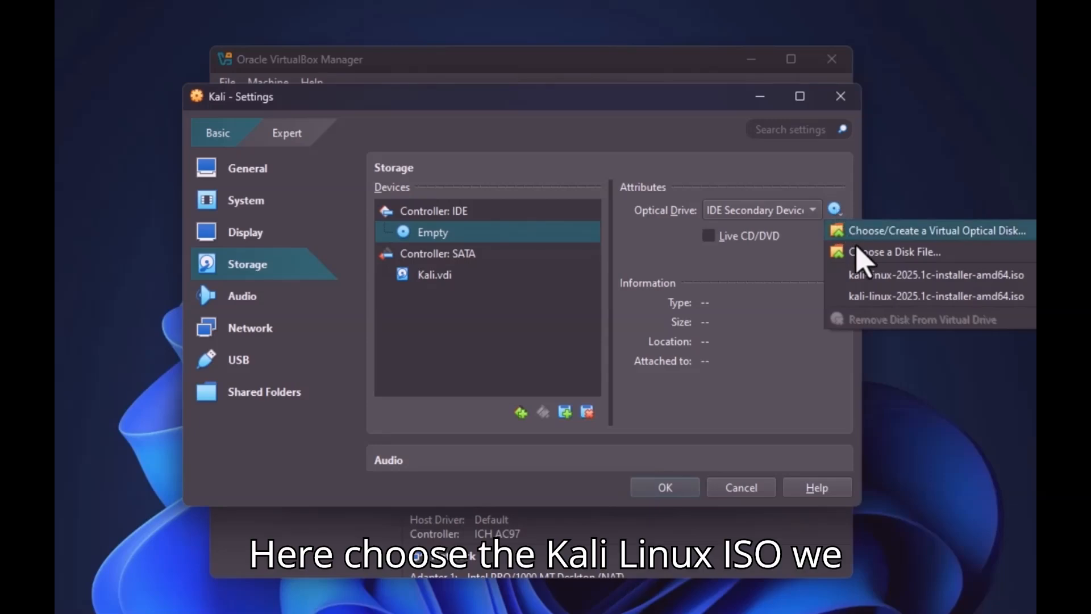
left_click(904, 253)
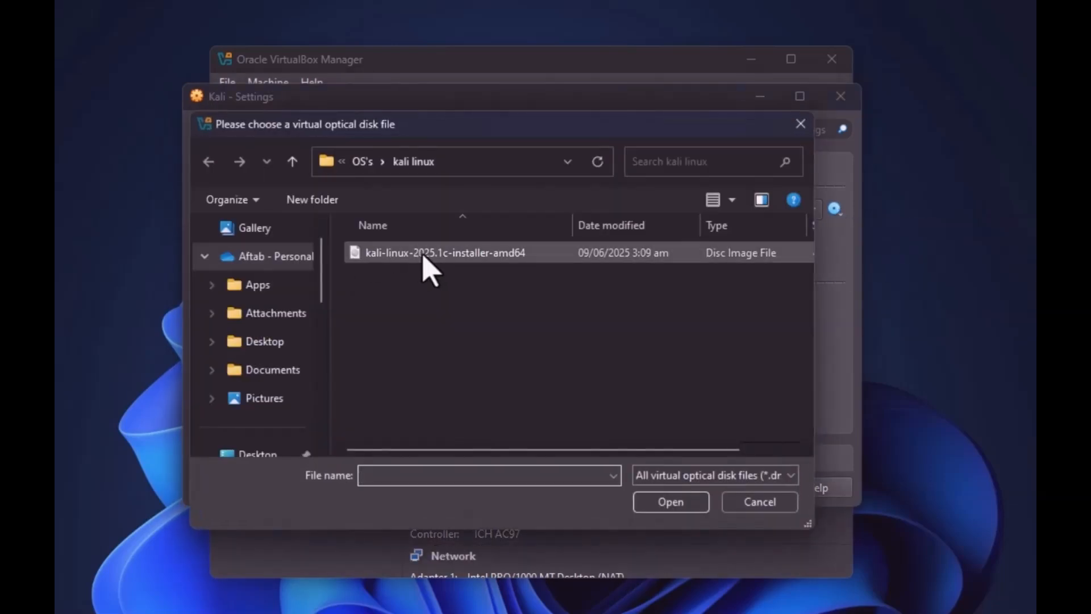
double_click(423, 257)
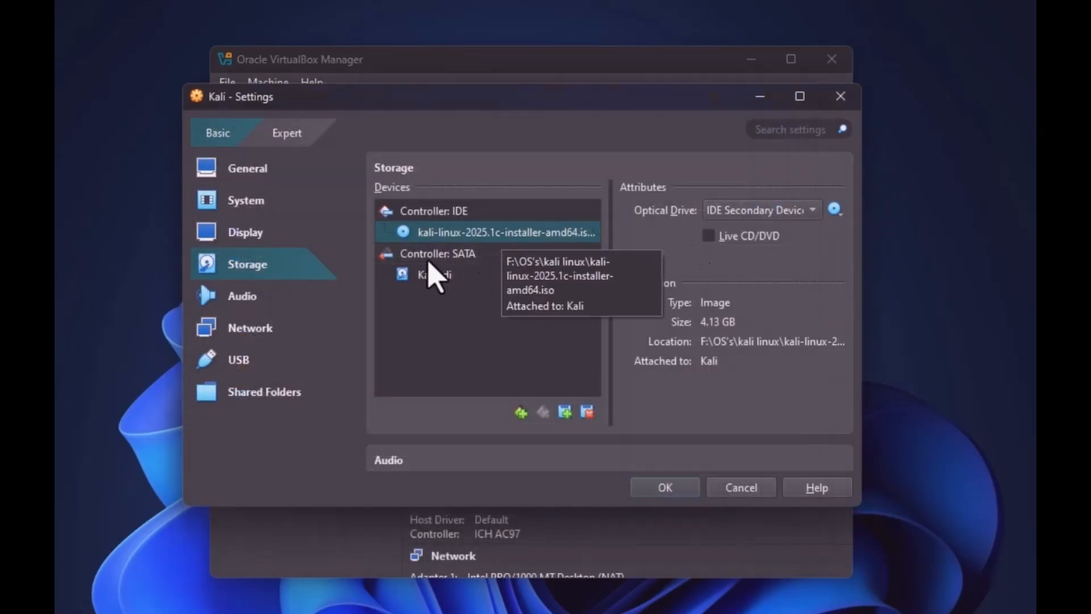
left_click(246, 307)
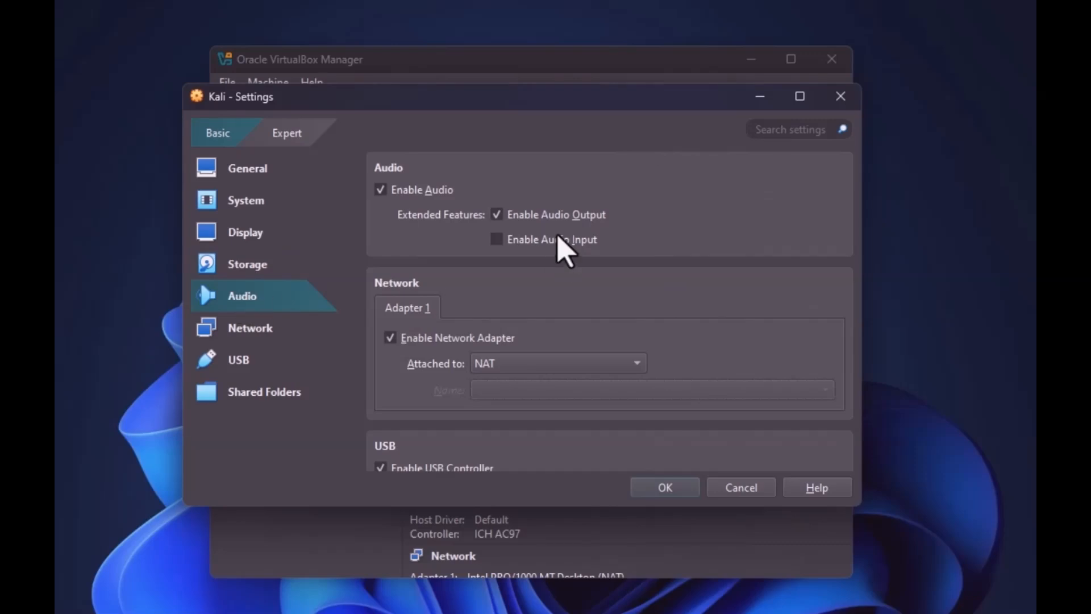
Set the network adapter to Bridged Adapter, review USB and Shared Folders, and save the settings
left_click(254, 335)
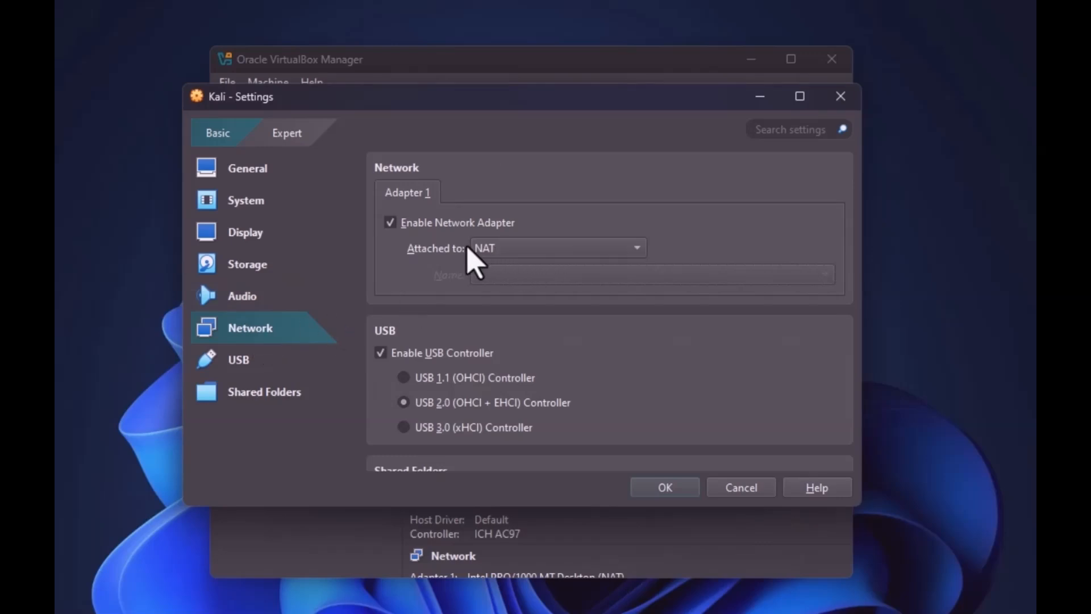
left_click(504, 250)
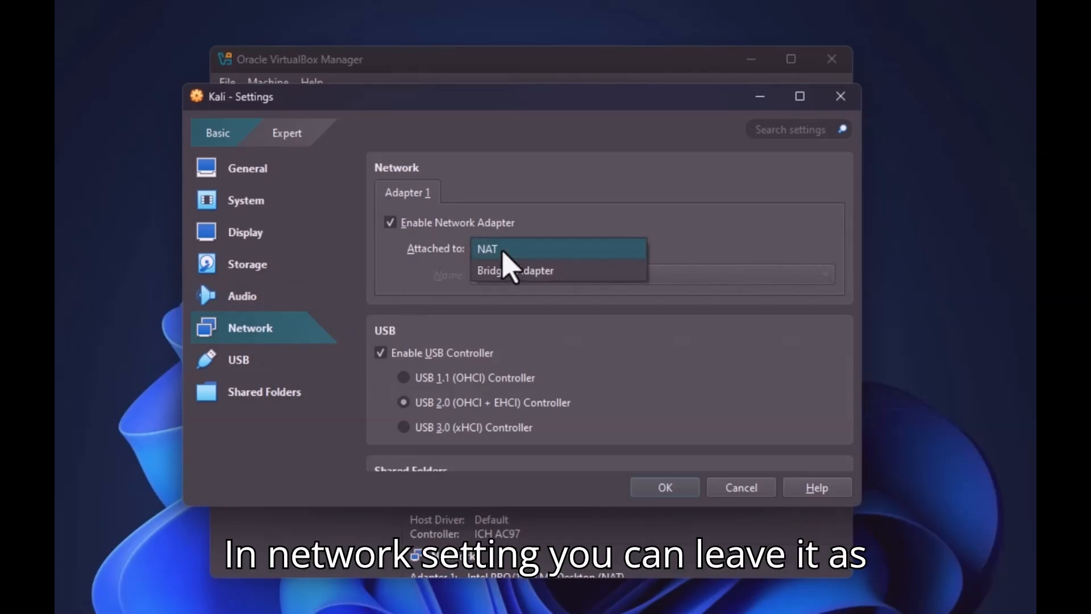
left_click(505, 273)
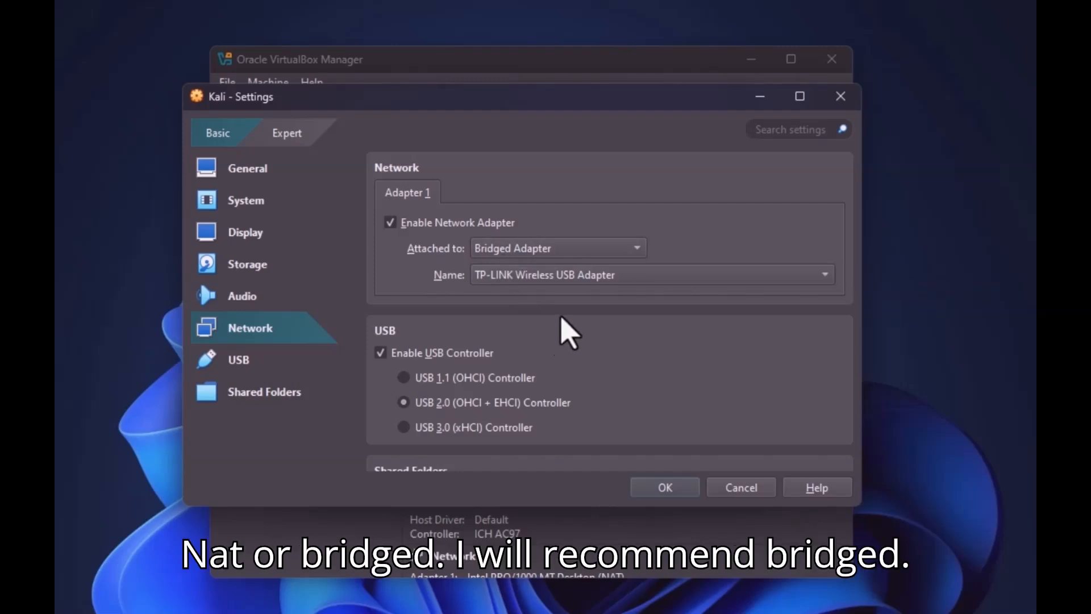
left_click(241, 364)
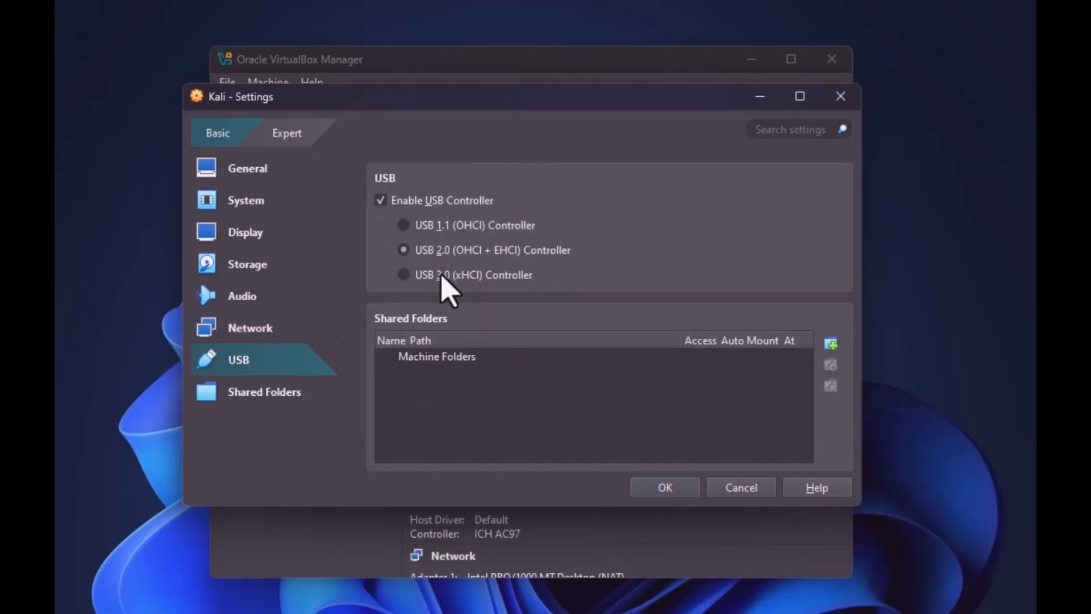
left_click(233, 398)
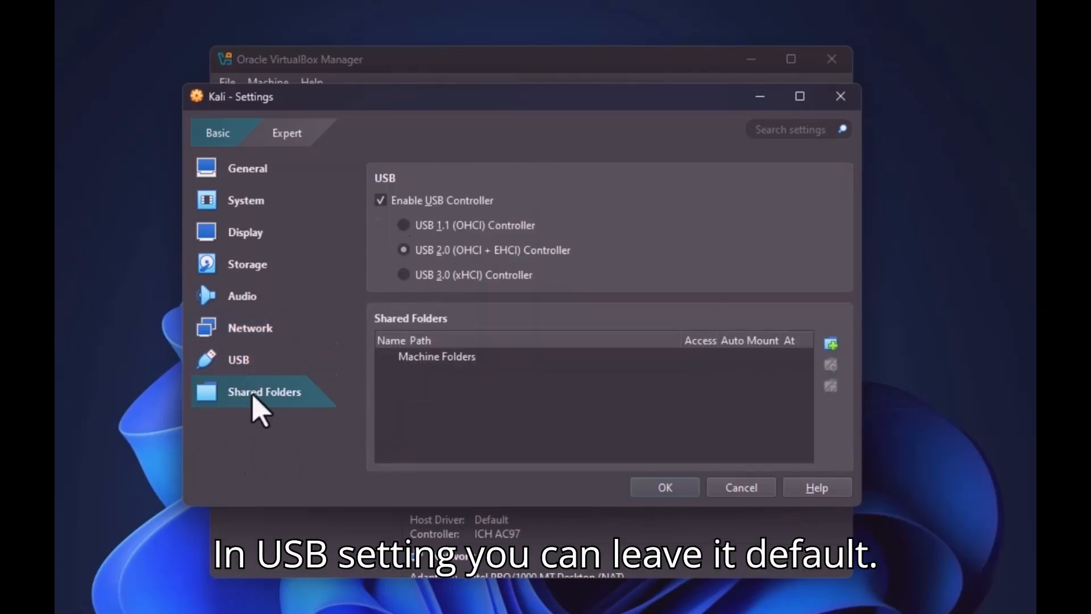
left_click(251, 362)
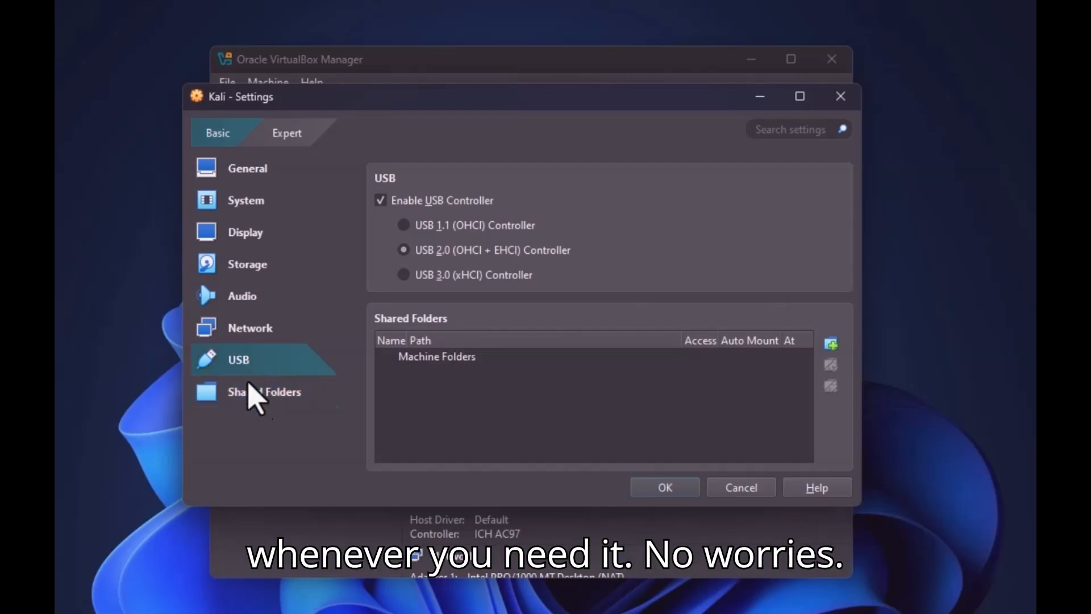
left_click(674, 487)
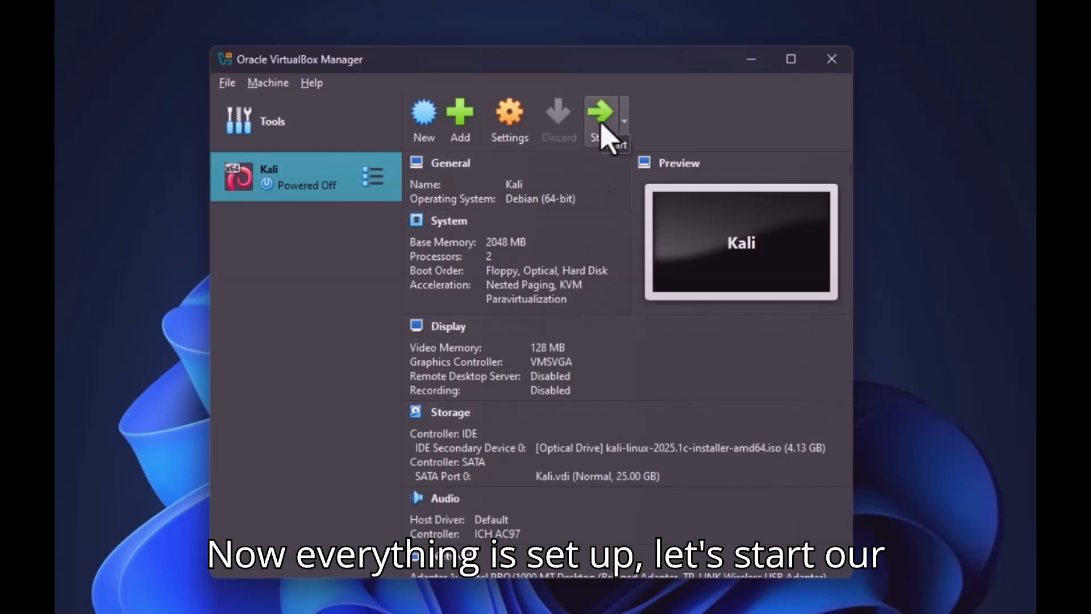
Start the Kali VM and launch Graphical install from its boot menu
left_click(605, 136)
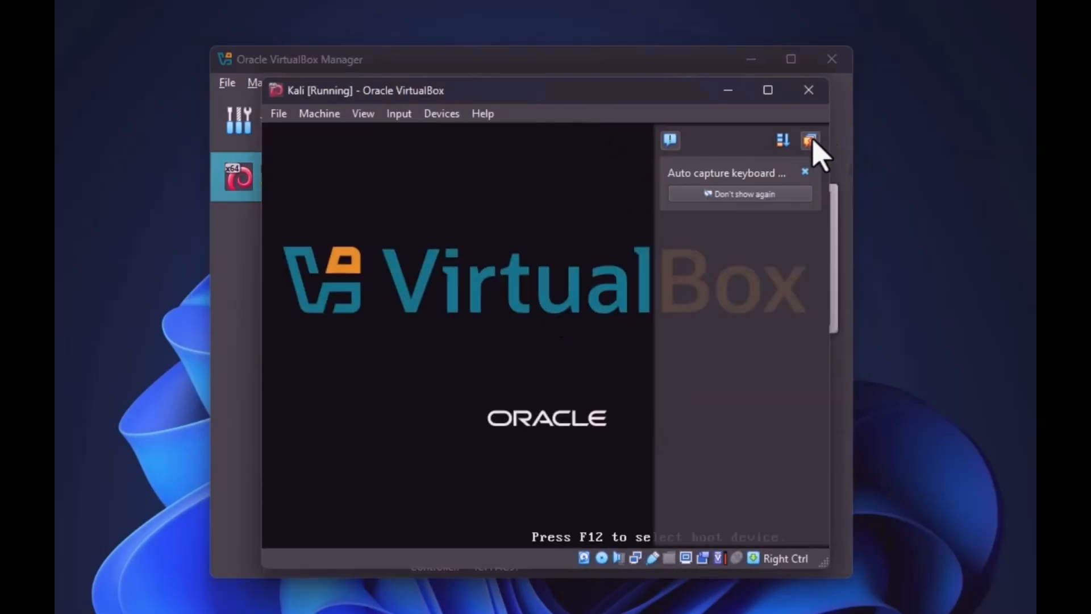
left_click(812, 140)
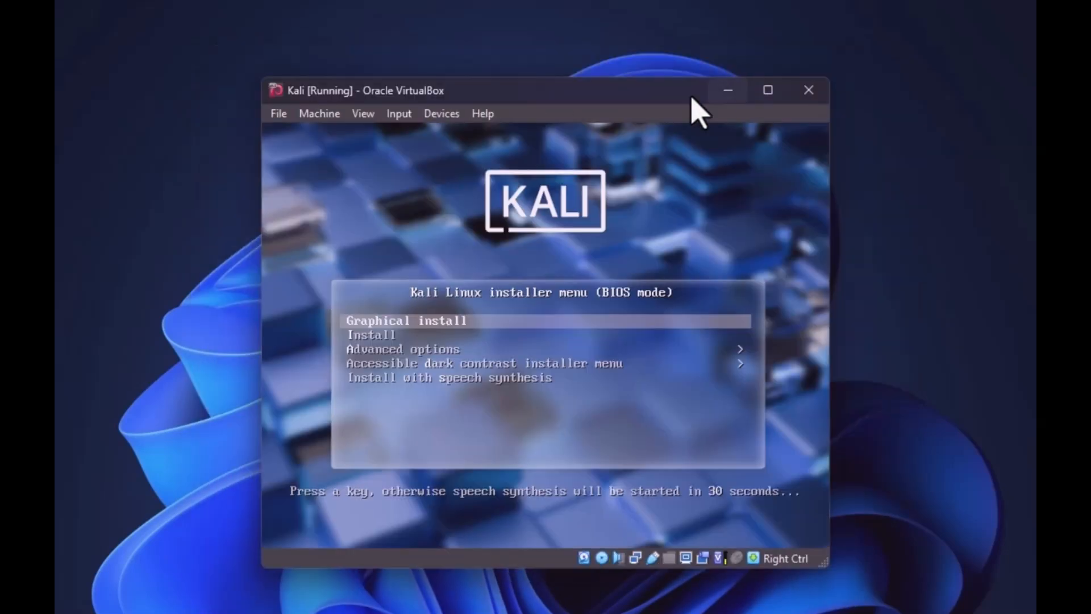
left_click_drag(677, 95, 649, 76)
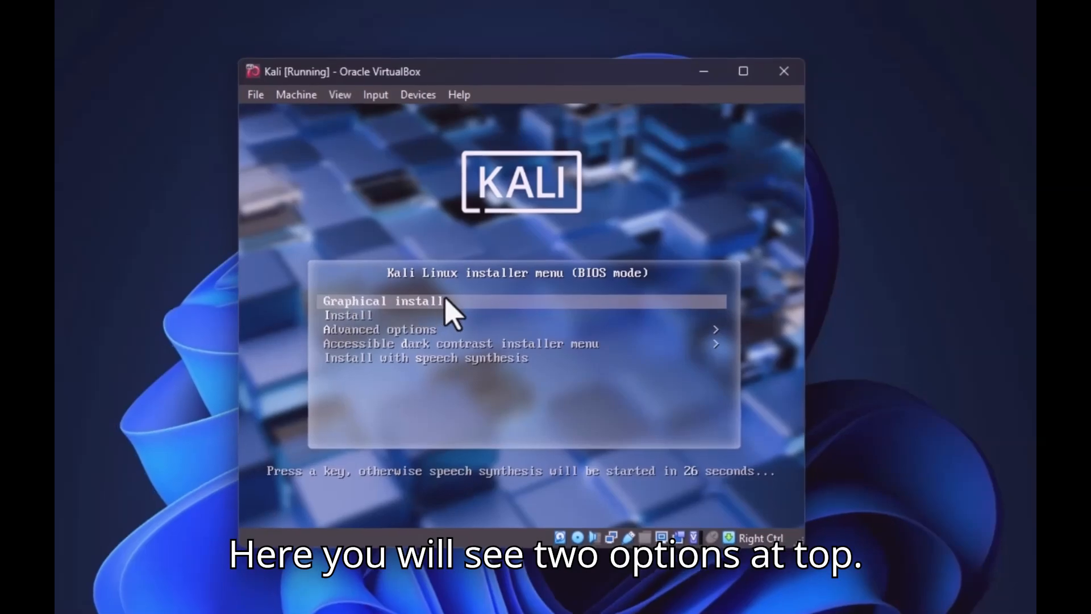
key("Down")
key("Up")
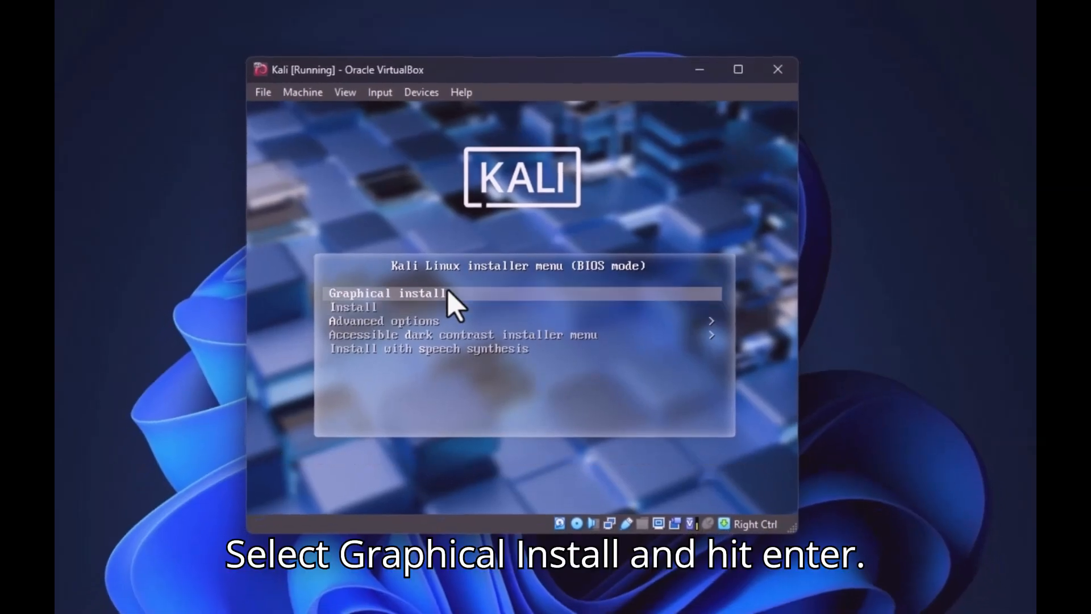
key("Return")
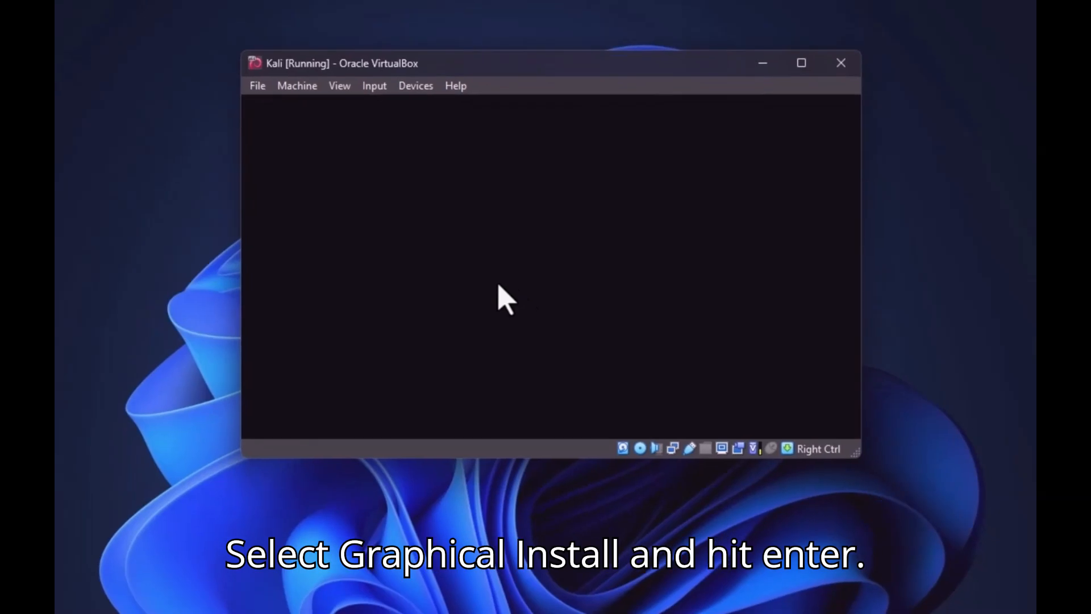
left_click_drag(684, 46, 653, 34)
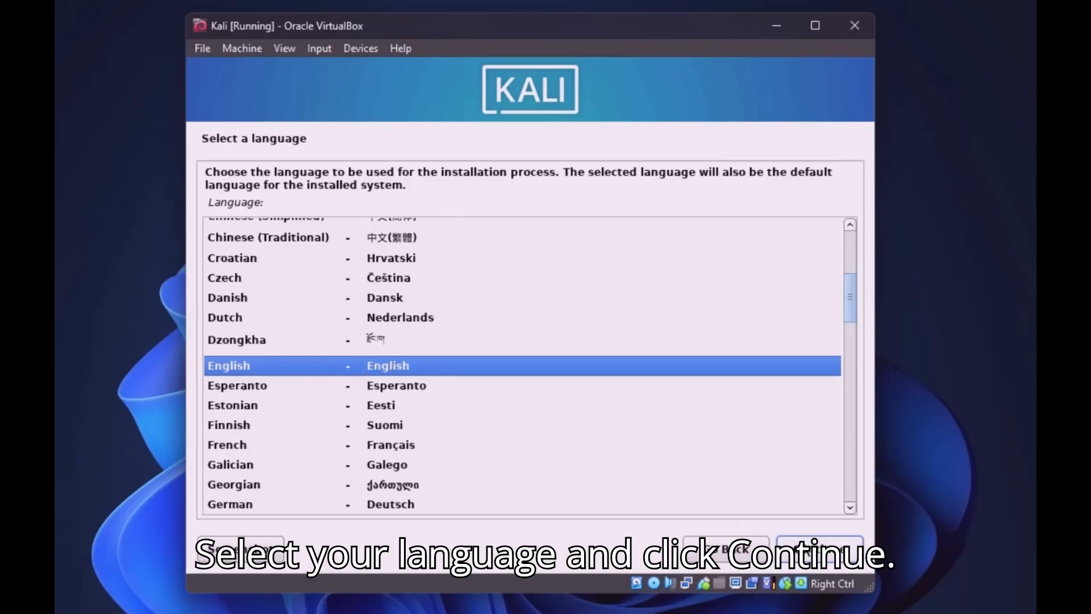
Choose English language, United States location and American English keyboard in the installer
left_click(816, 549)
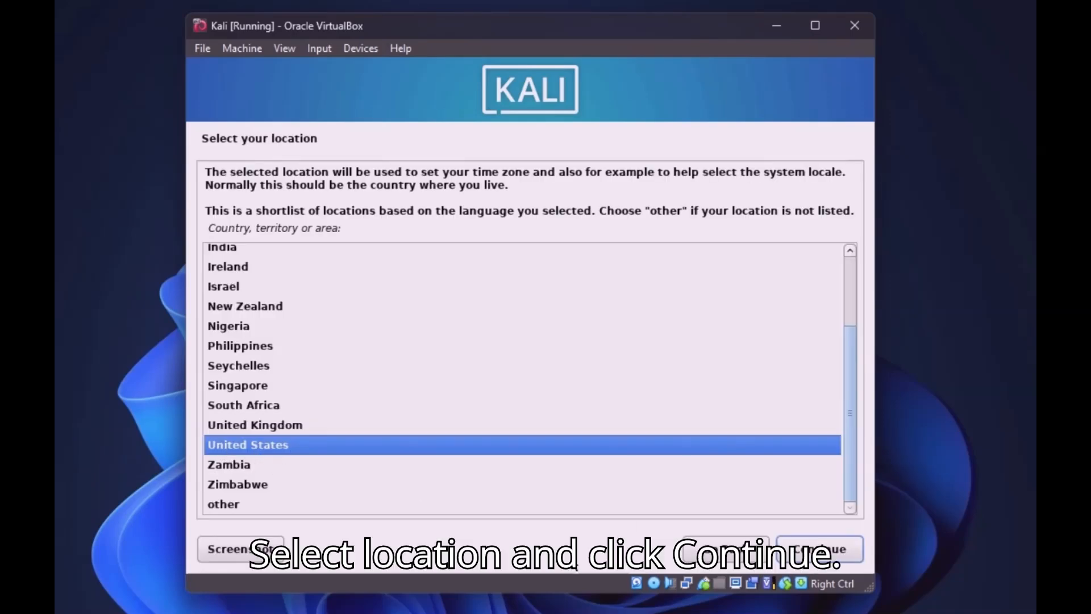
left_click(815, 550)
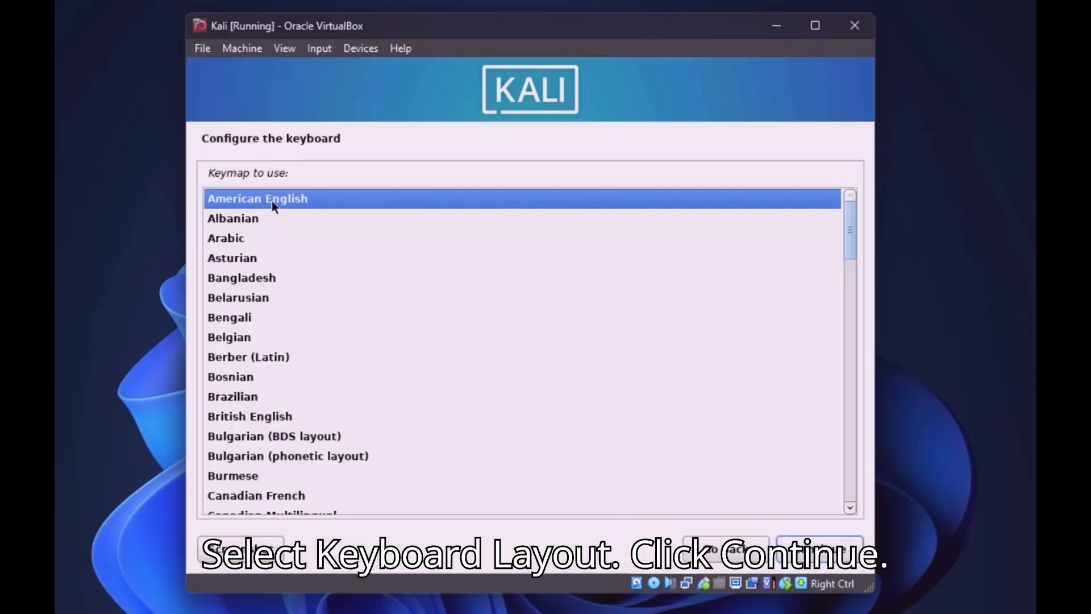
left_click(817, 549)
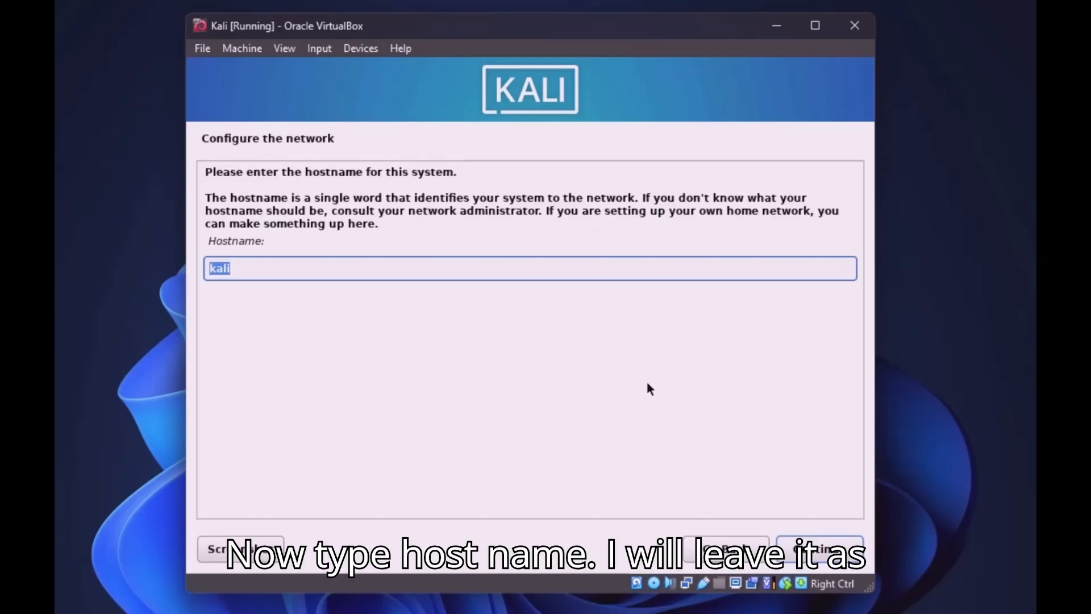
Keep the hostname kali and leave the domain name empty
left_click(294, 270)
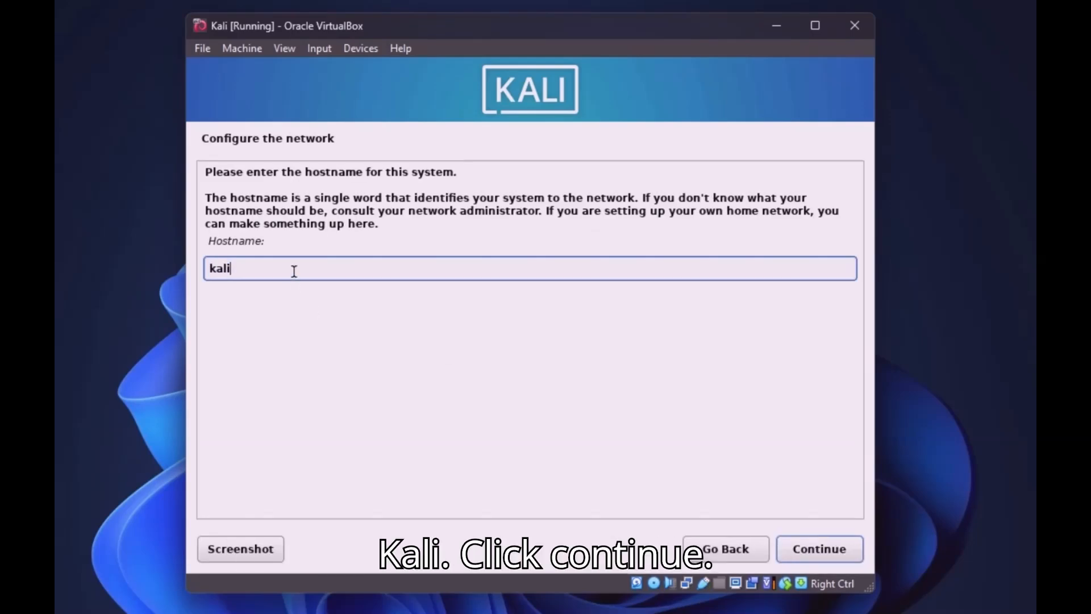
left_click(823, 549)
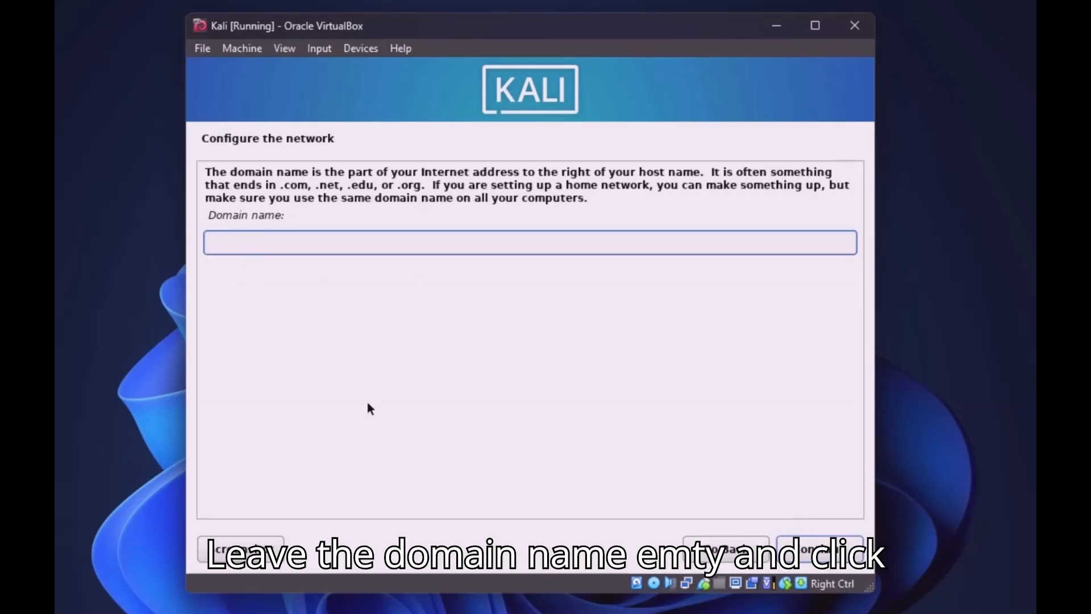
left_click(822, 554)
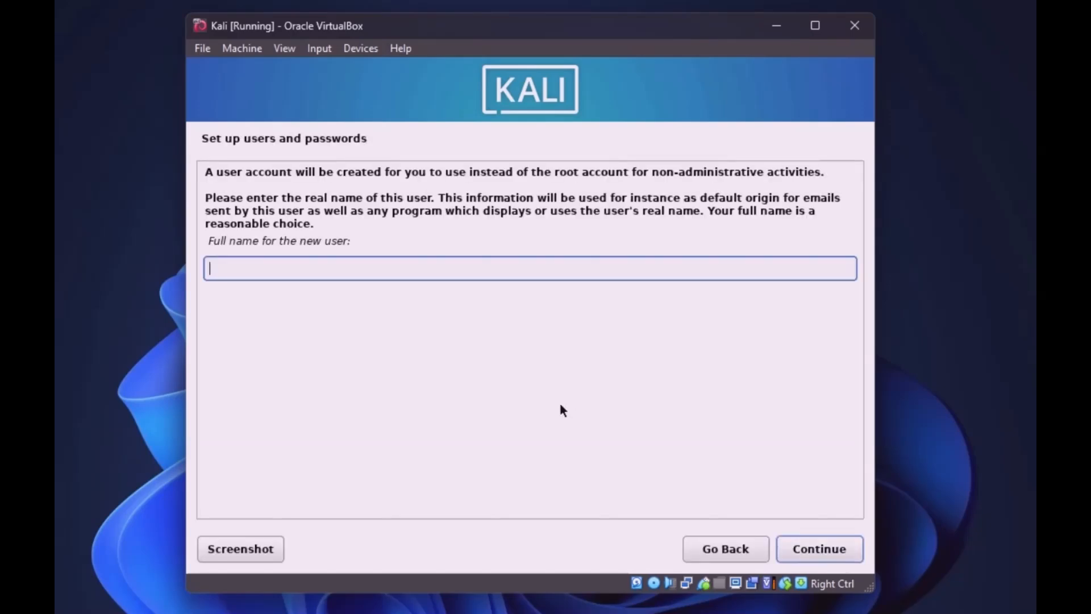
Enter the new user's full name, accept the suggested username, and set the account password
type("ITCPK")
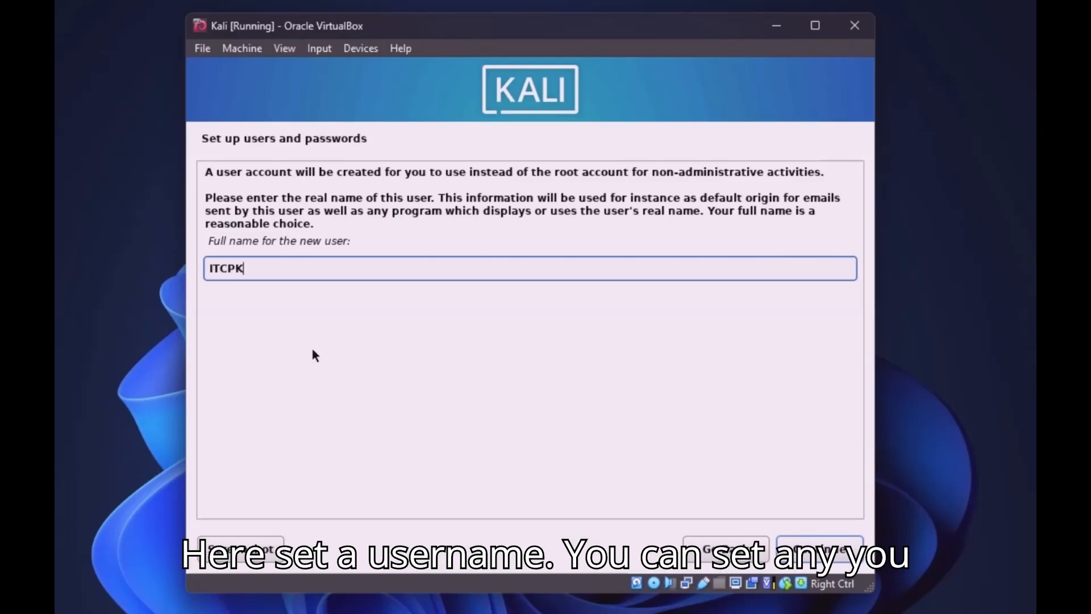
left_click(819, 548)
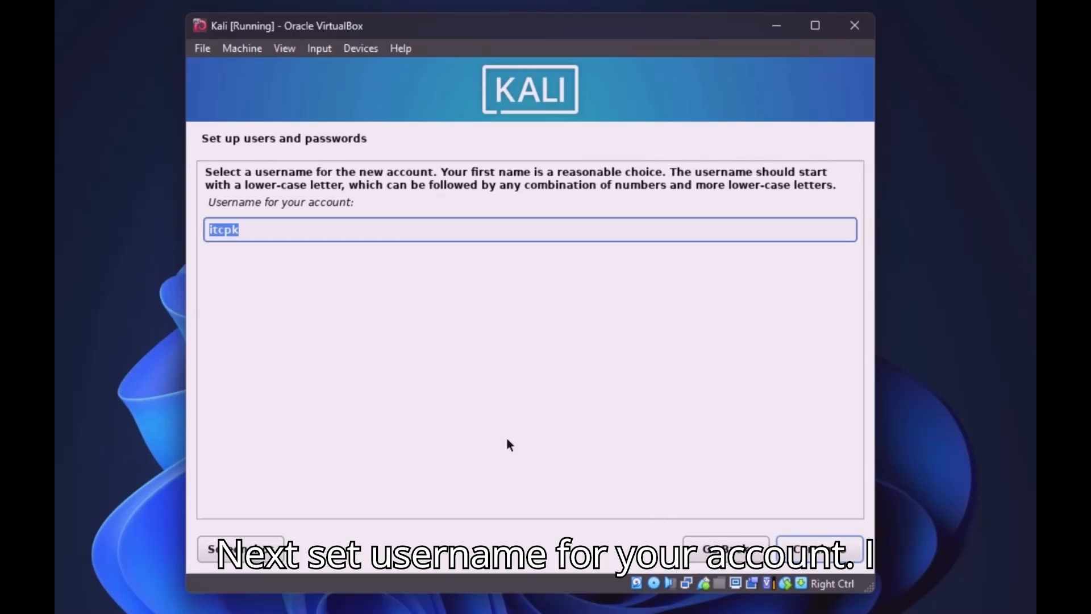
left_click(807, 550)
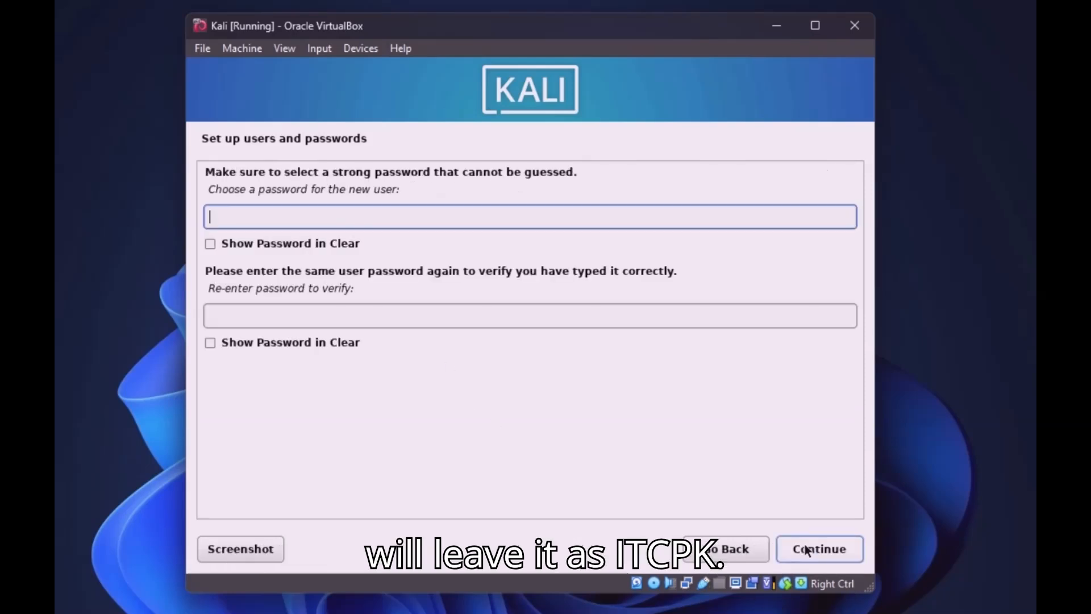
type("●●●")
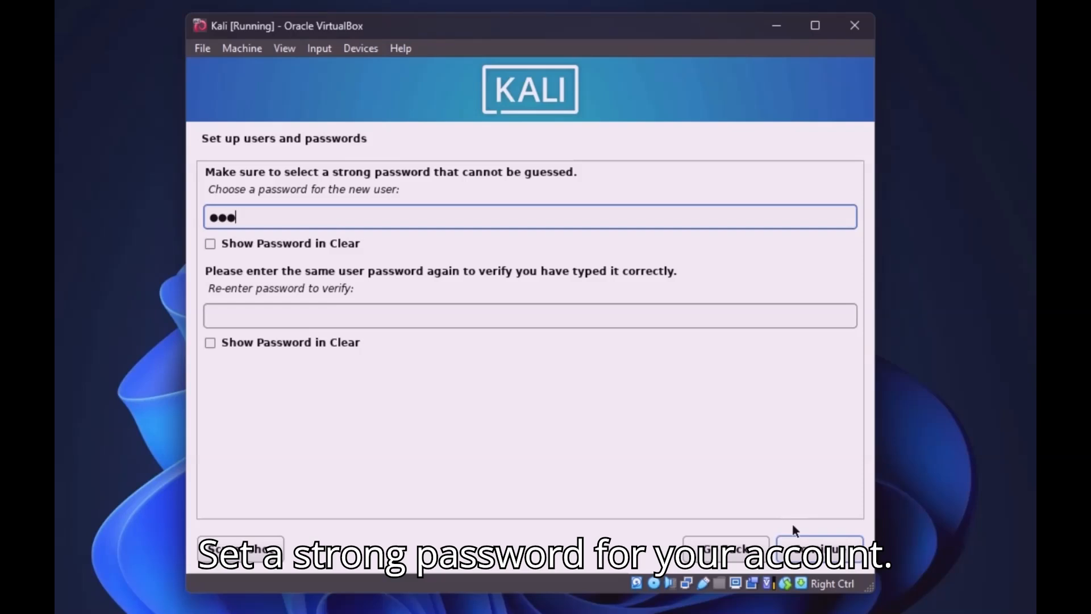
type("●●")
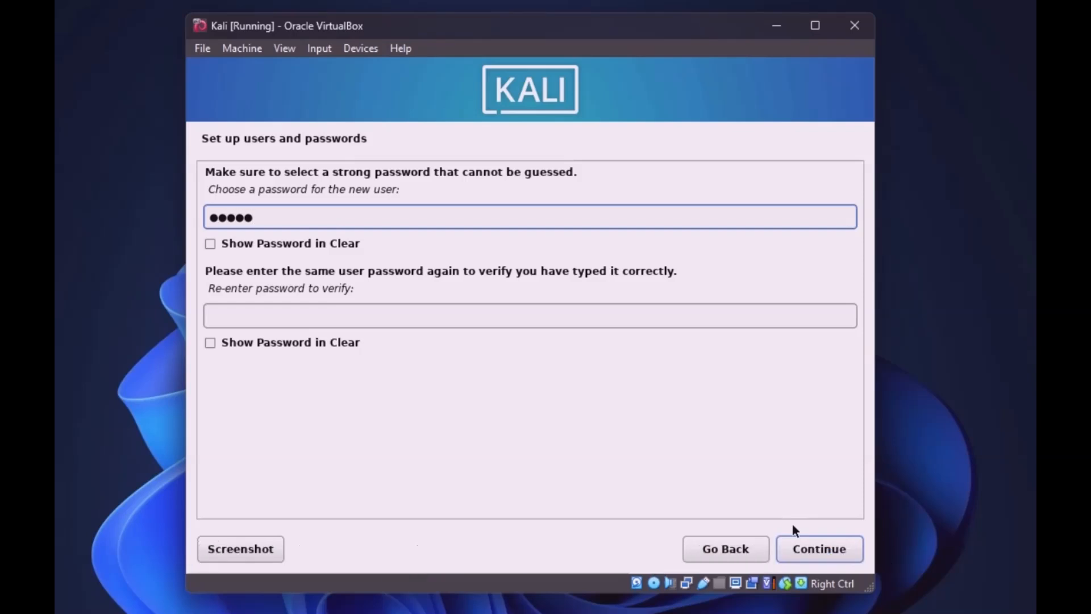
type("●●●")
key("Tab")
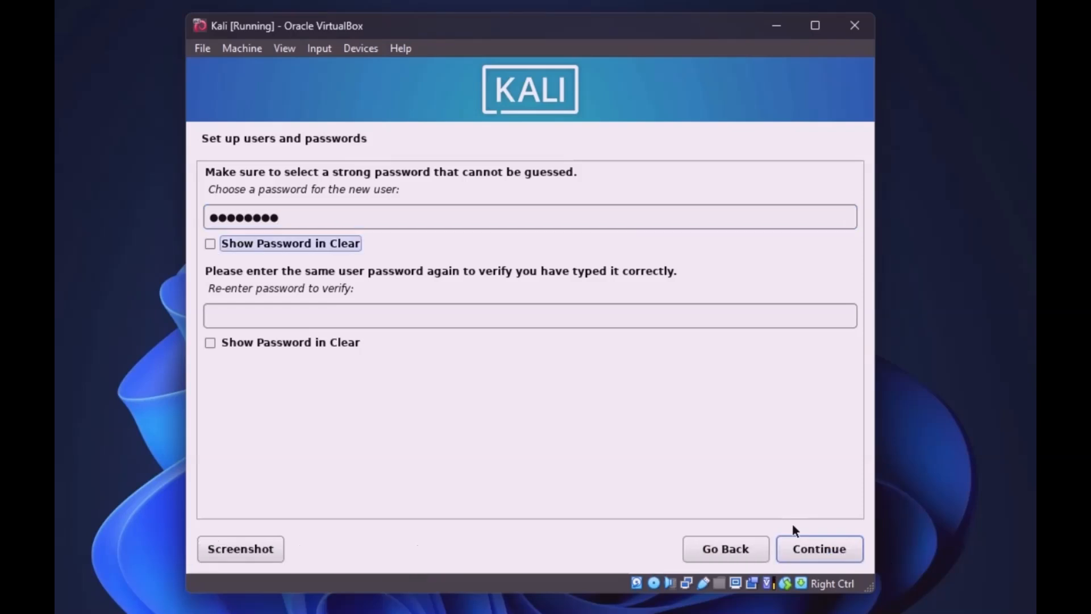
key("Tab")
type("●●●●●")
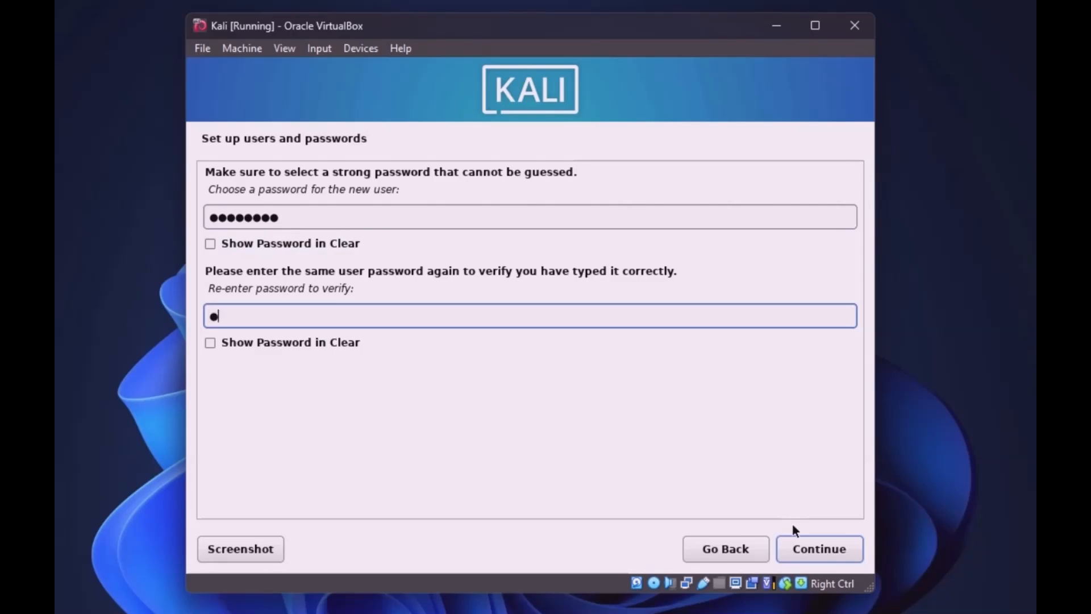
type("●●●")
left_click(825, 553)
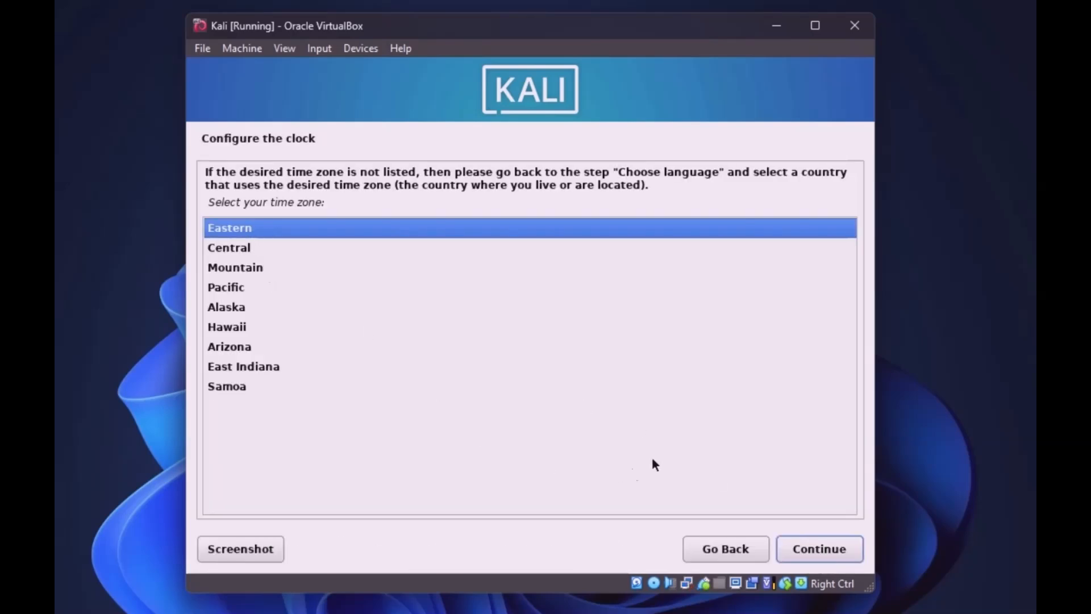
Confirm the Eastern time zone and choose guided partitioning of the whole 26.8 GB disk
left_click(817, 553)
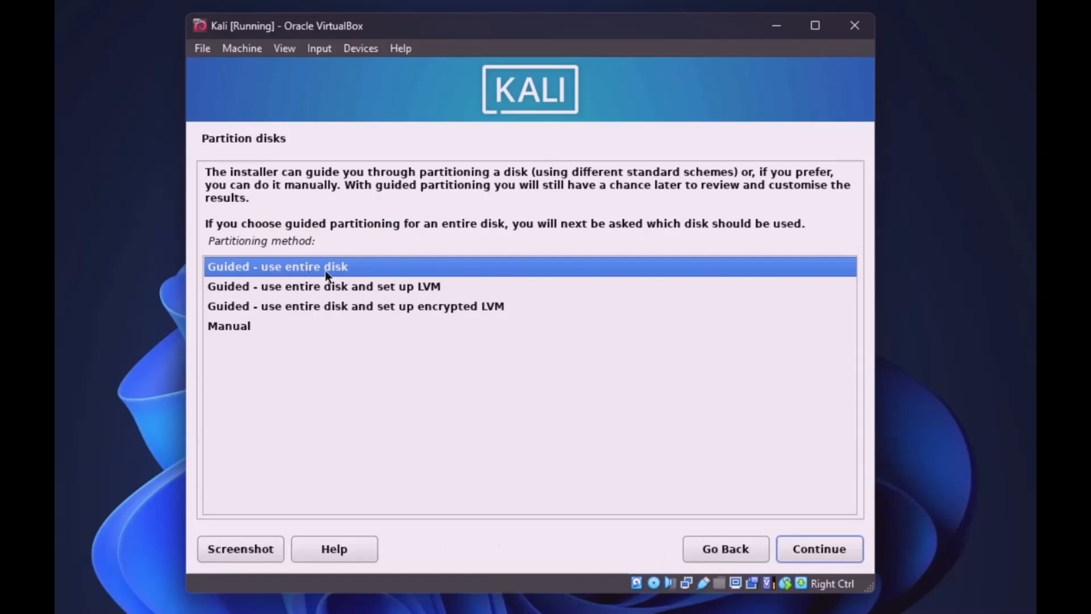
left_click(824, 549)
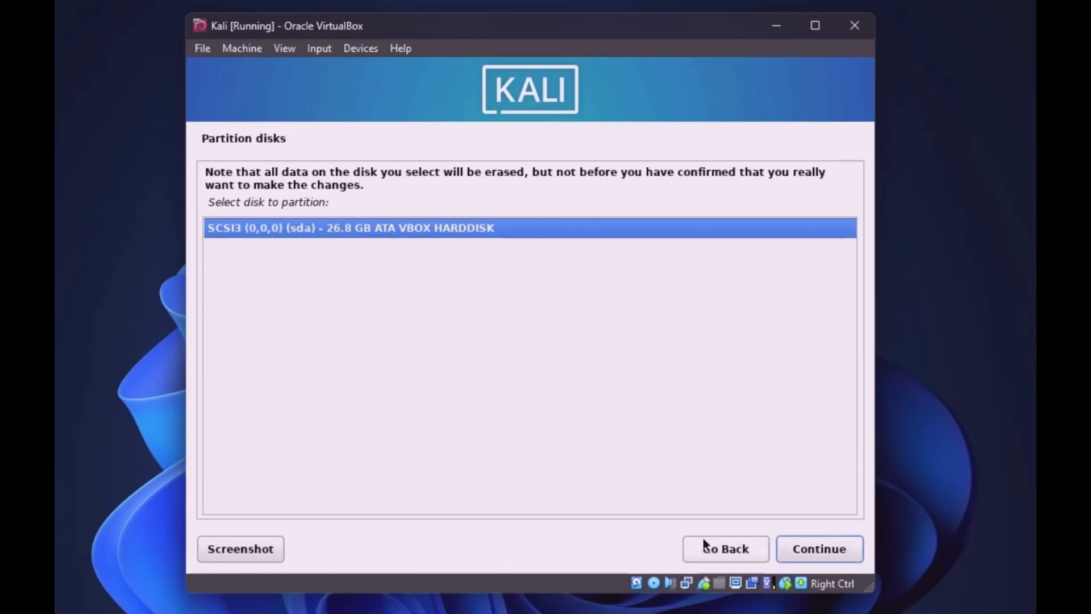
left_click(803, 551)
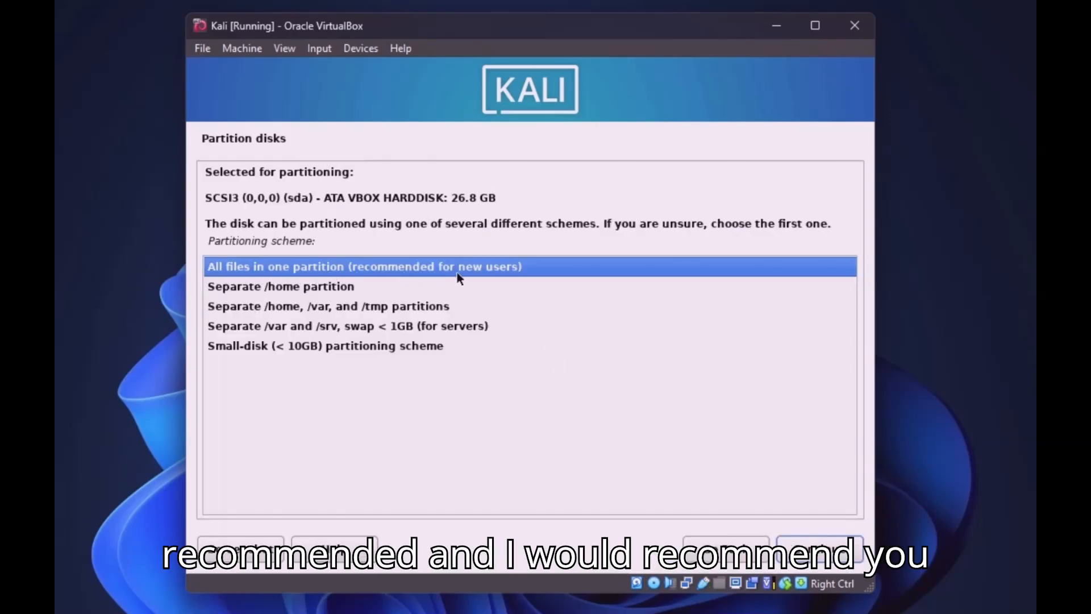
Put all files in one partition and write the partition changes to disk
left_click(820, 550)
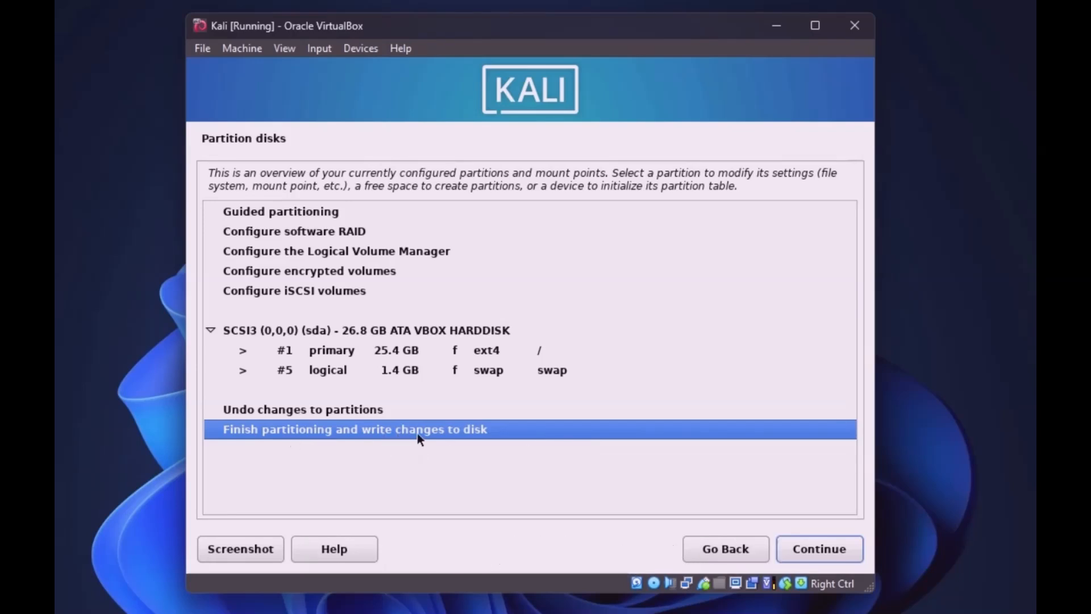
left_click(801, 555)
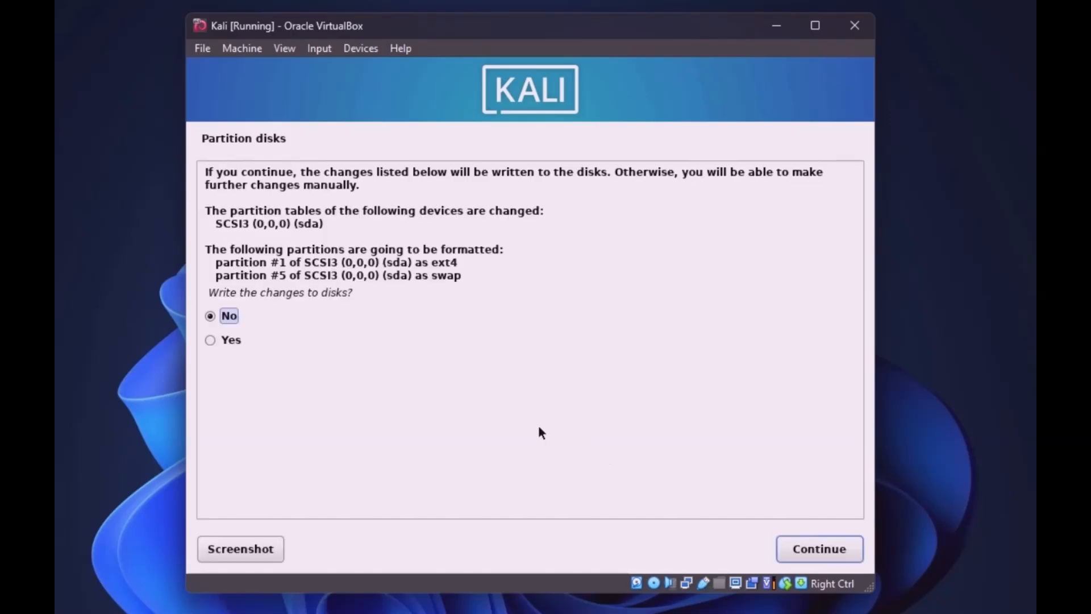
left_click(210, 341)
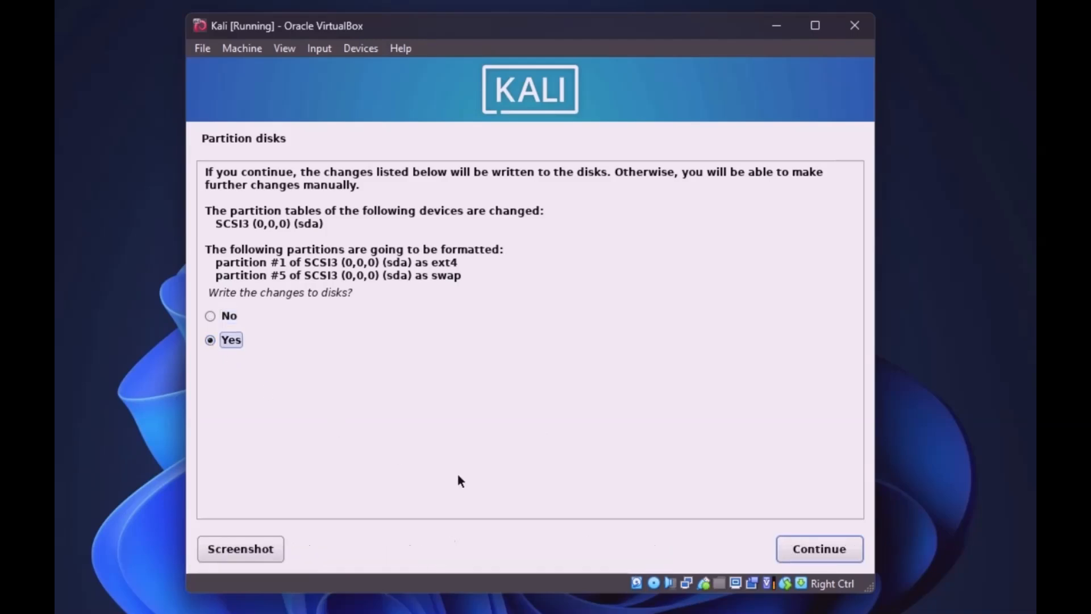
left_click(805, 551)
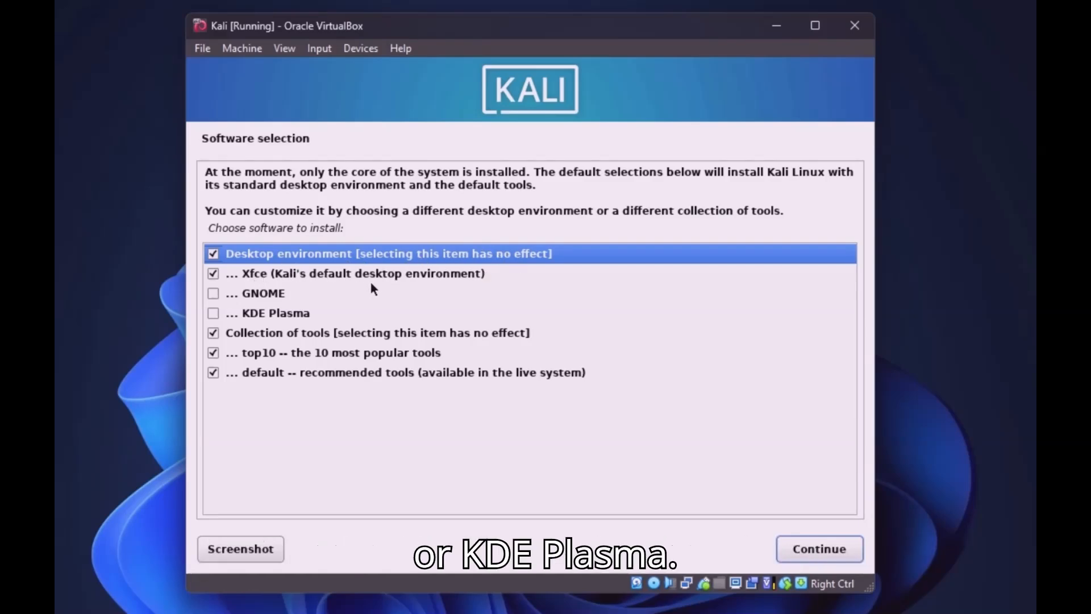
Leave GNOME and KDE Plasma unticked and install the default Xfce software selection
left_click(216, 292)
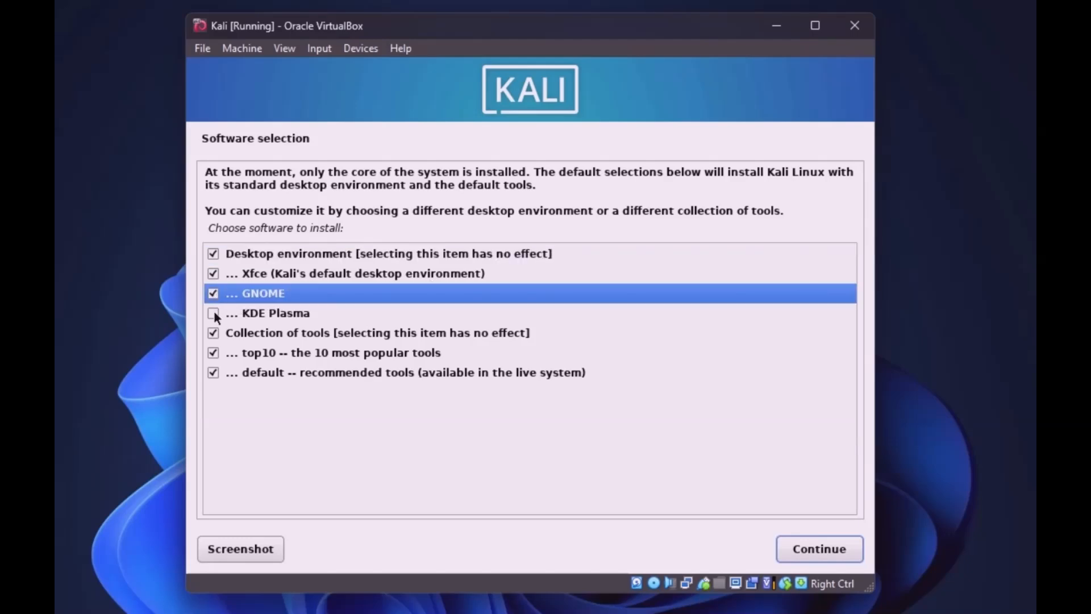
left_click(214, 313)
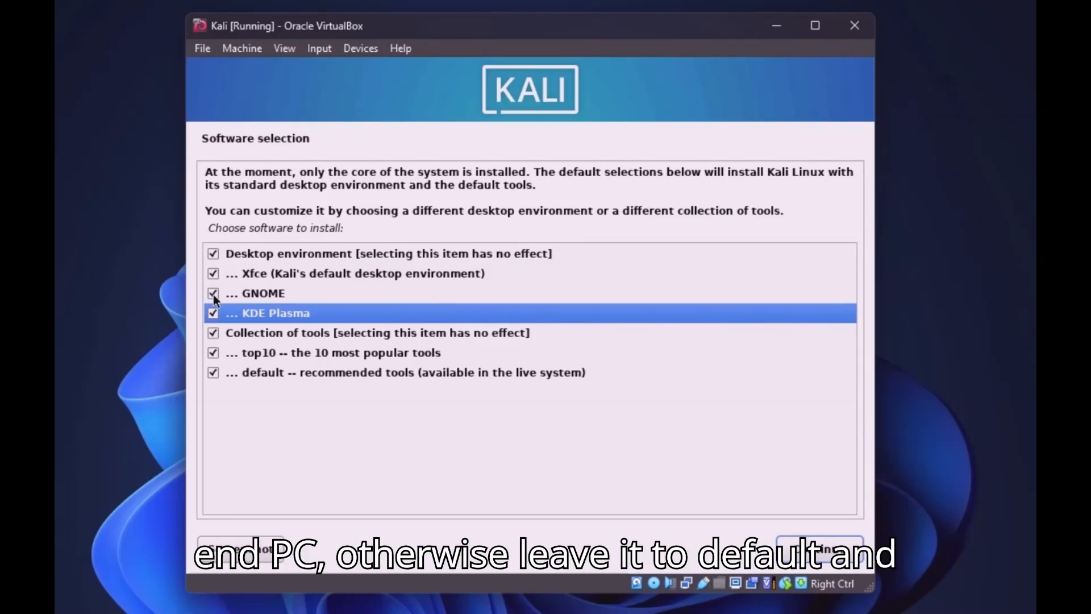
left_click(214, 295)
left_click(214, 313)
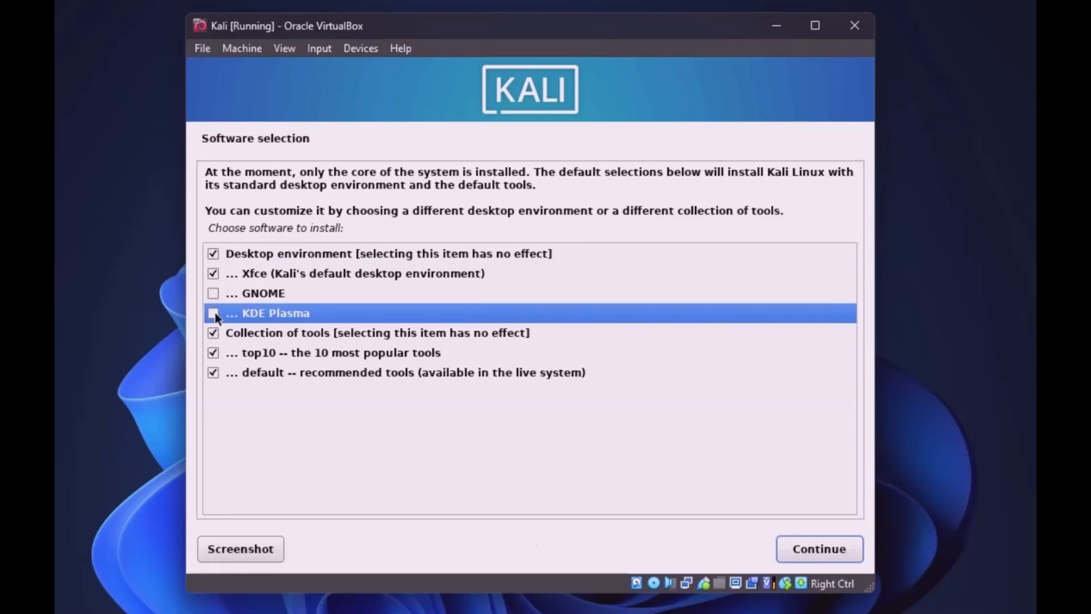
left_click(820, 549)
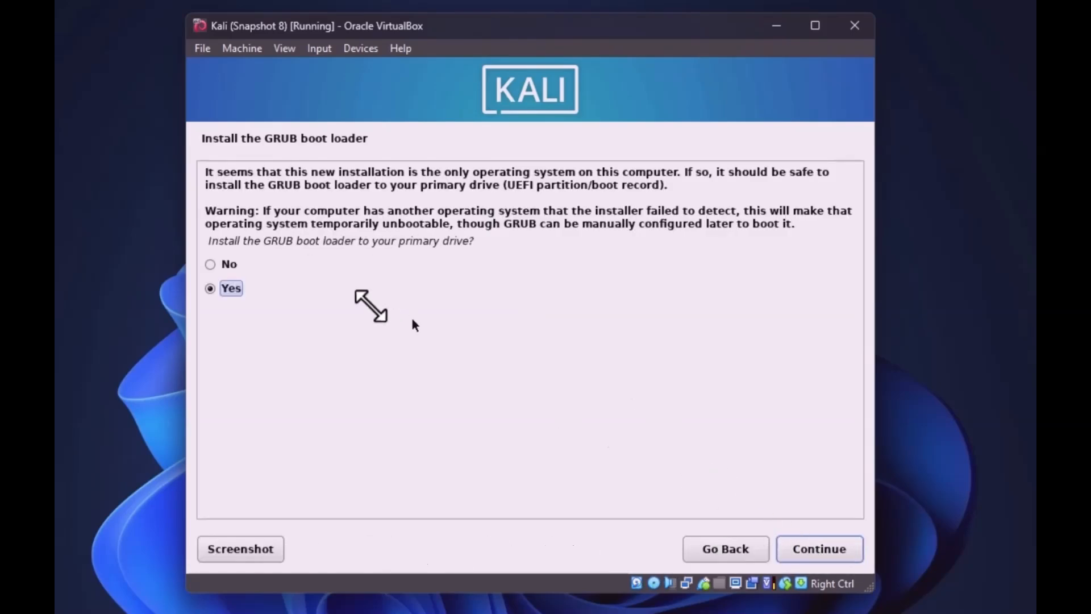
Install the GRUB boot loader onto /dev/sda and finish the installation to reboot
left_click(813, 546)
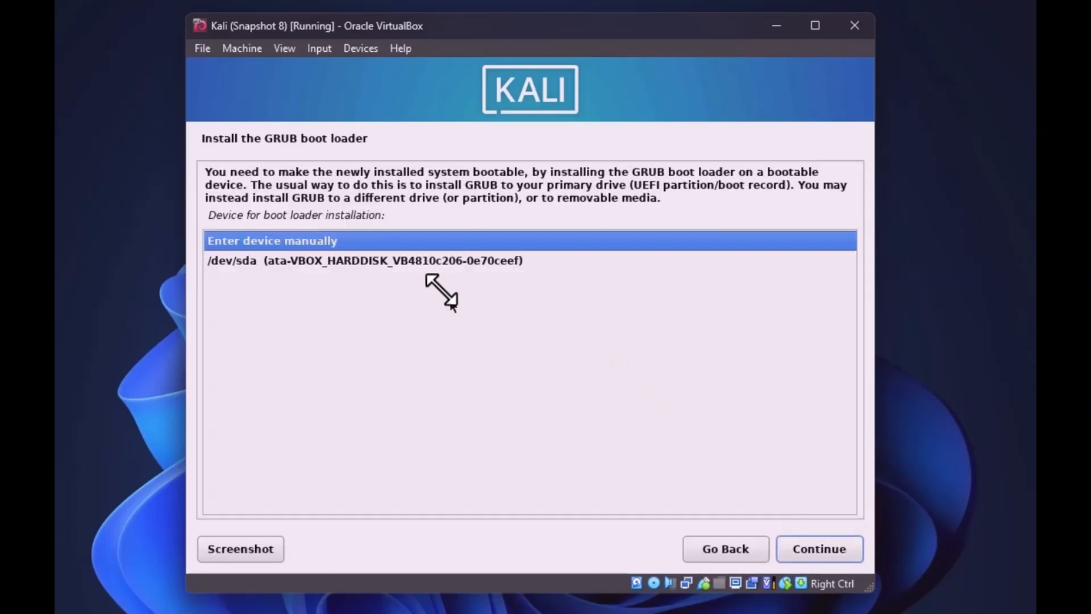
left_click(417, 261)
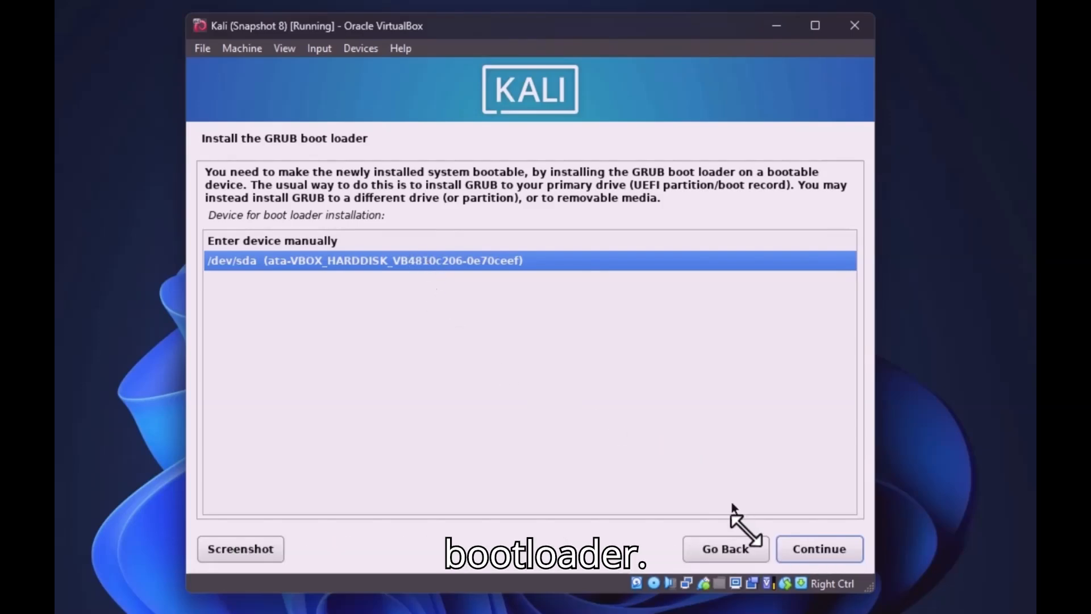
left_click(802, 547)
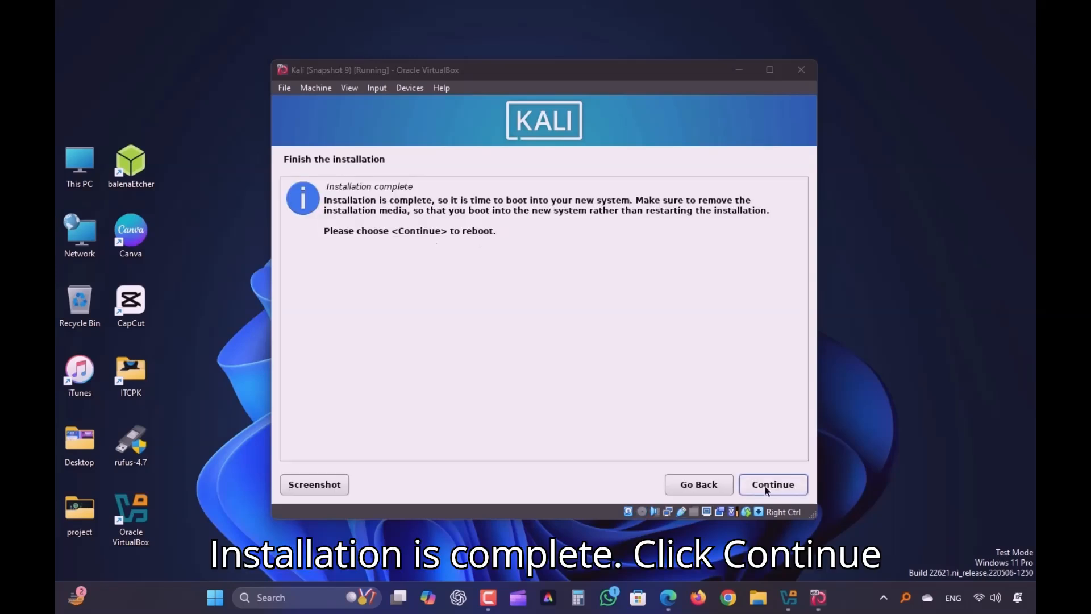
left_click(773, 484)
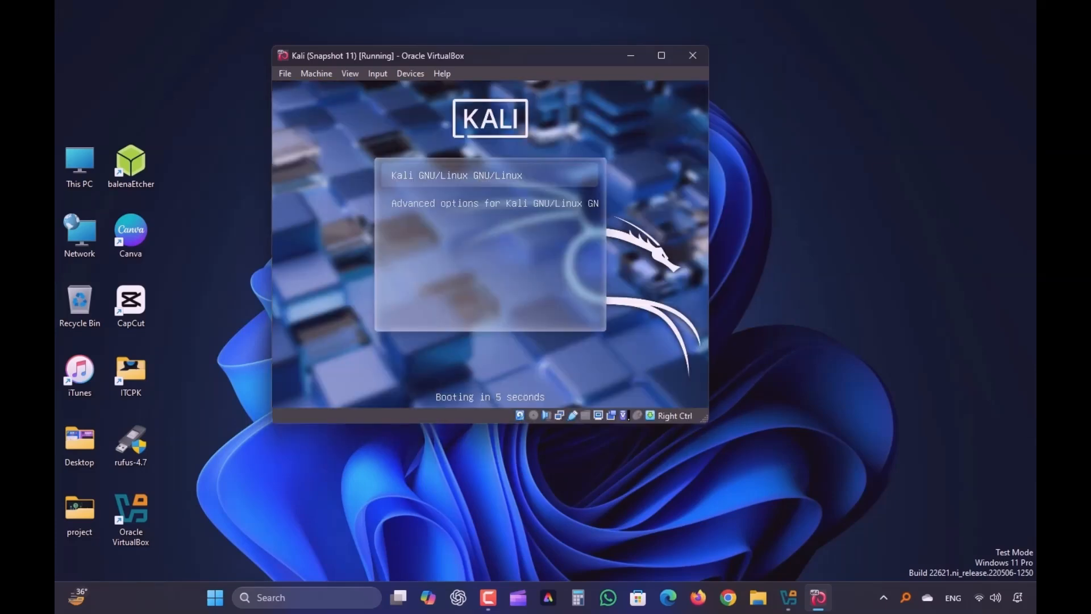
Select the Kali GNU/Linux entry in the GRUB menu and boot it
key("Down")
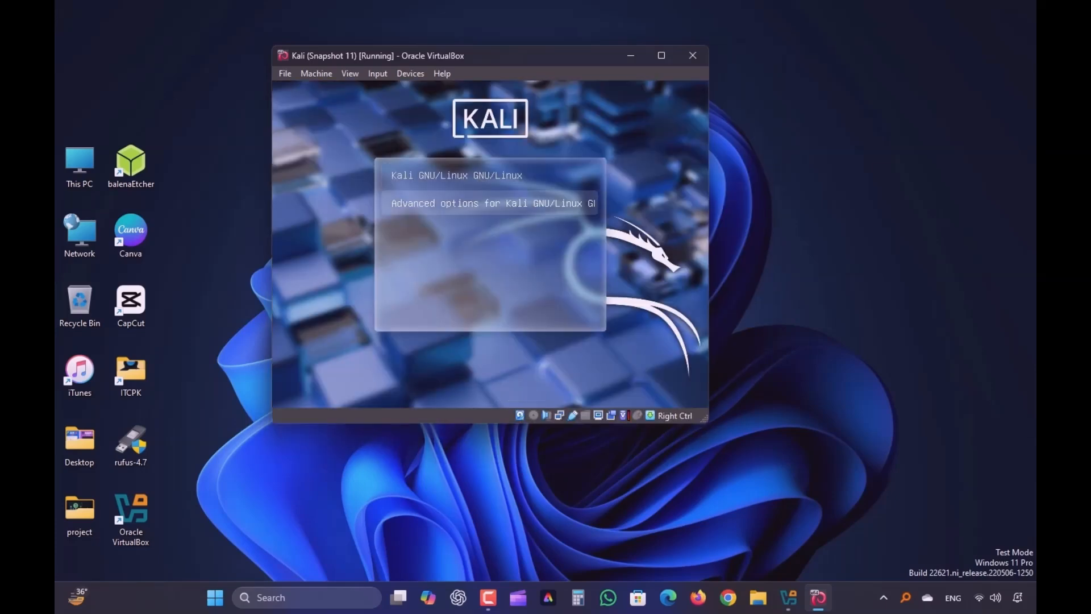
key("Up")
key("Down")
key("Up")
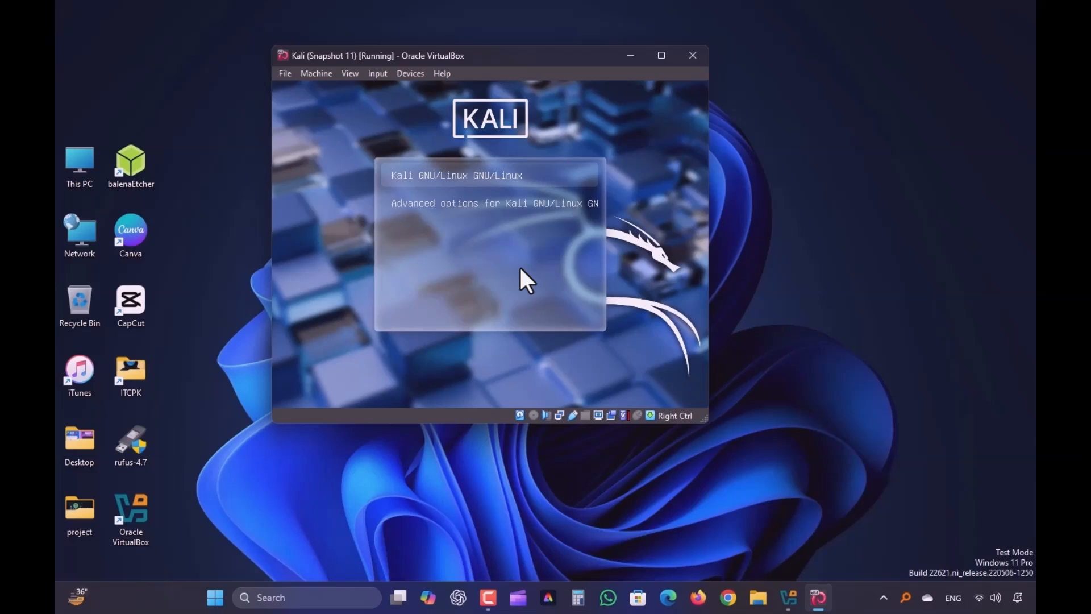
key("Return")
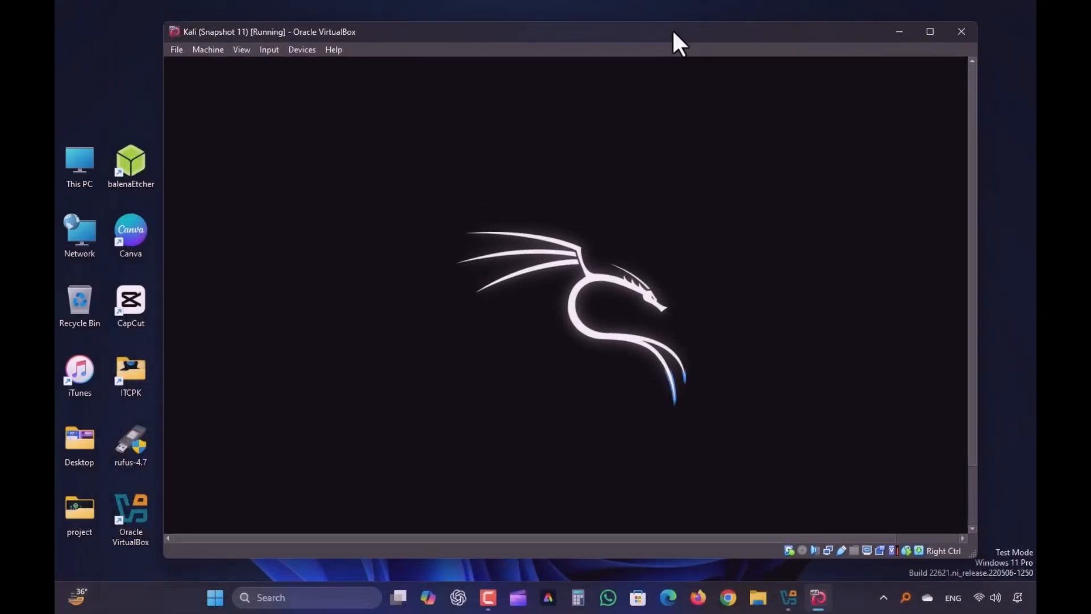
Switch the VM to full-screen mode, then return it to a window
left_click(215, 49)
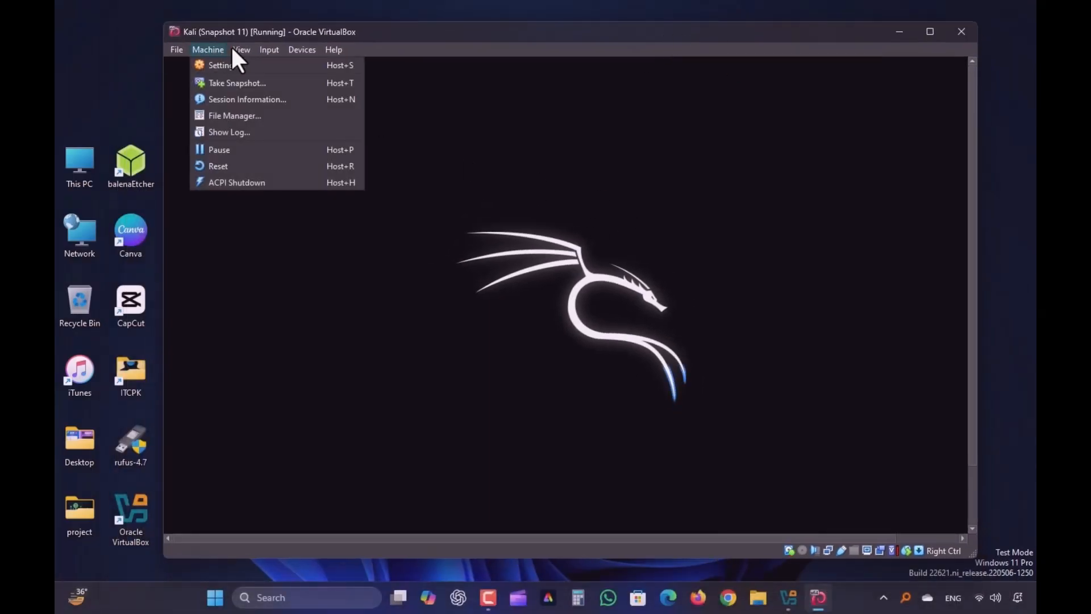
mouse_move(241, 49)
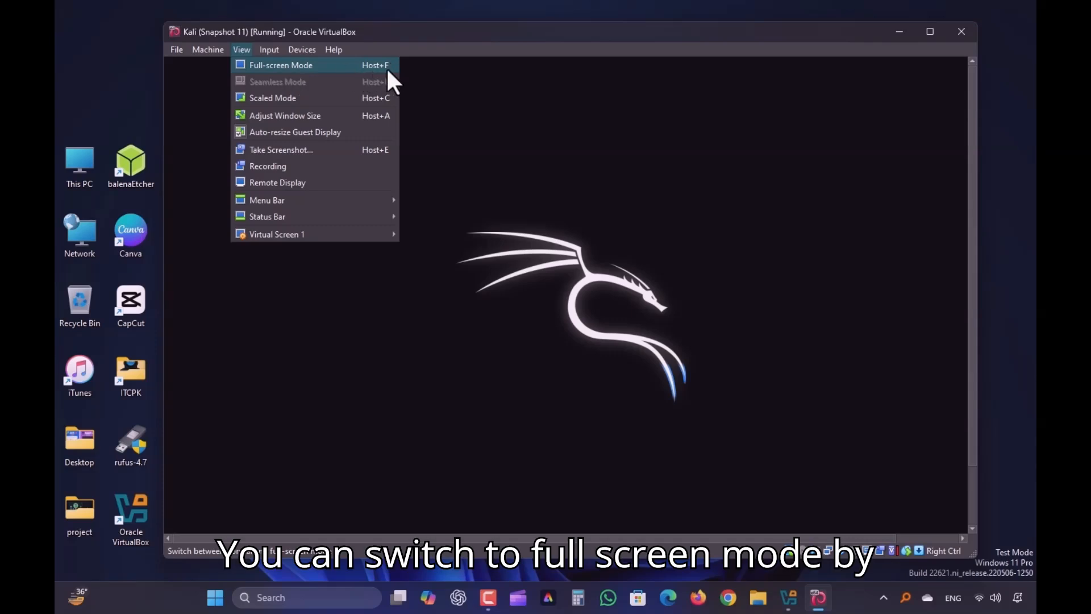
left_click(285, 65)
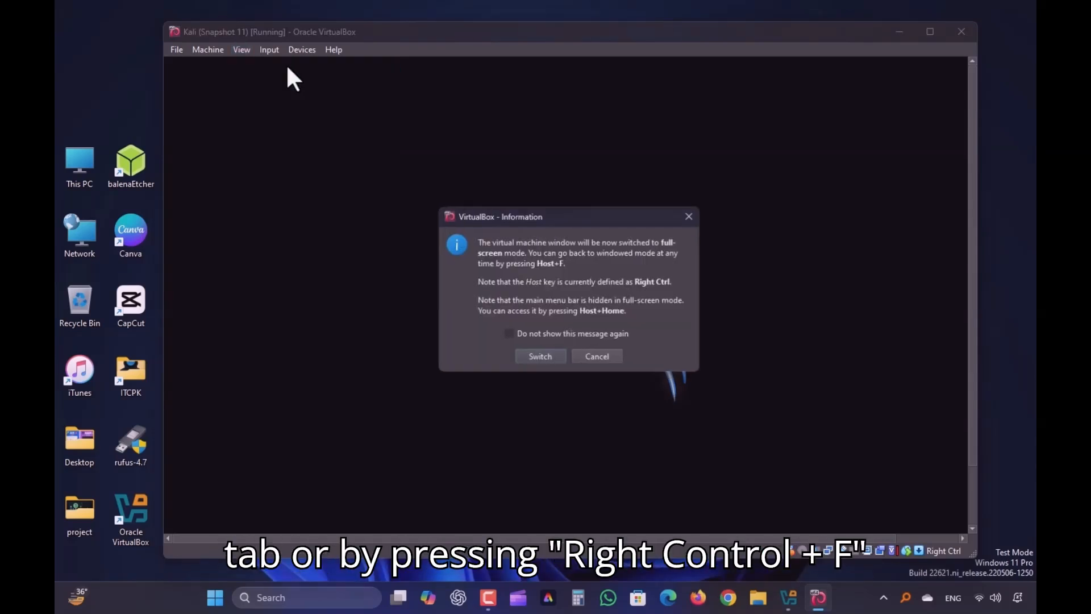
left_click(540, 358)
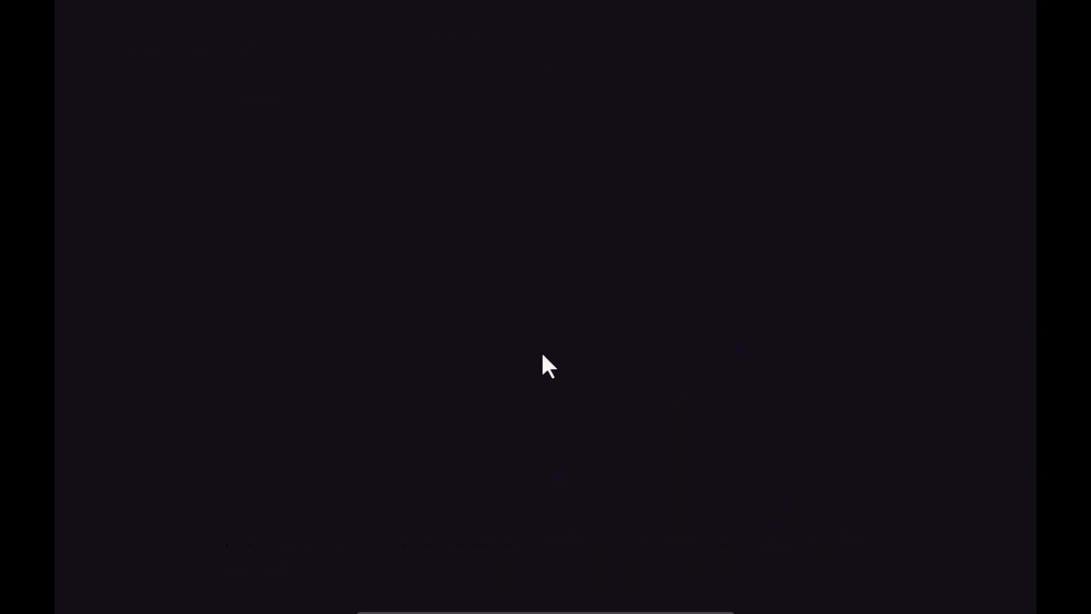
left_click(473, 604)
left_click(518, 469)
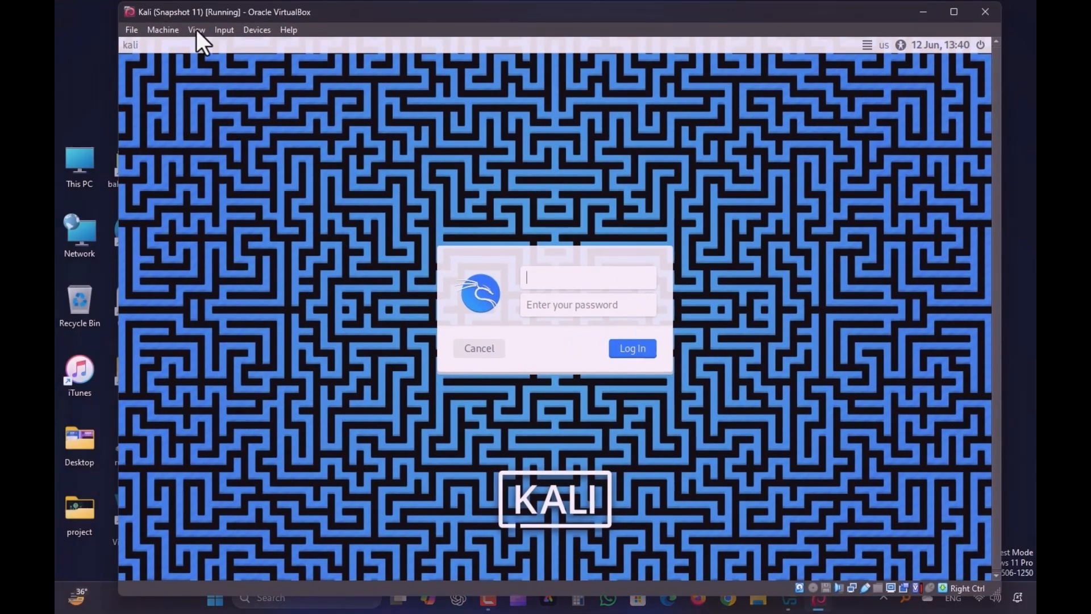
Switch the Kali VM to full-screen mode
left_click(162, 31)
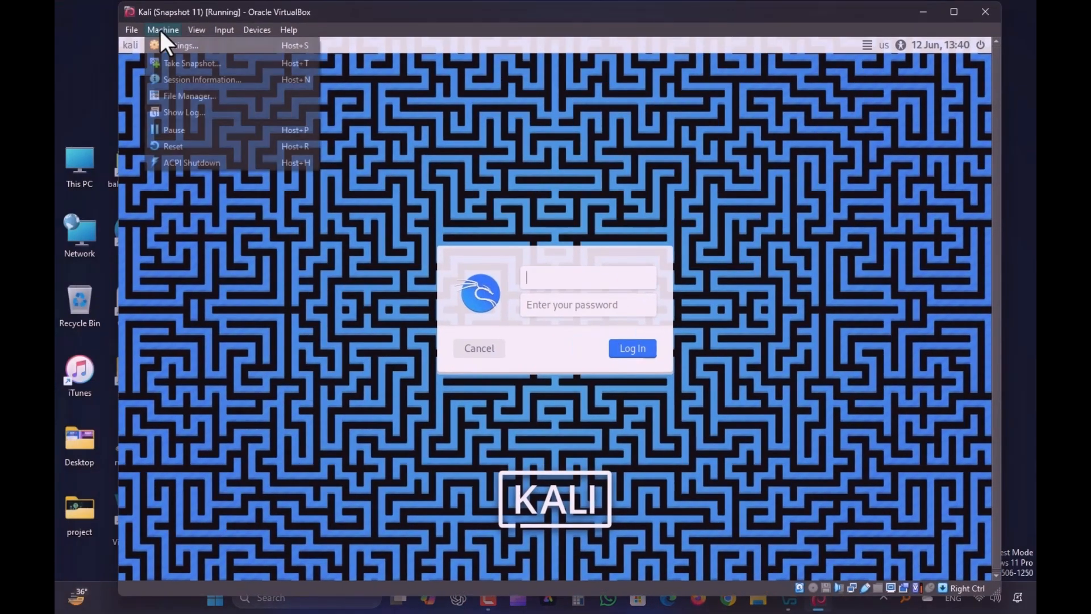
left_click(208, 49)
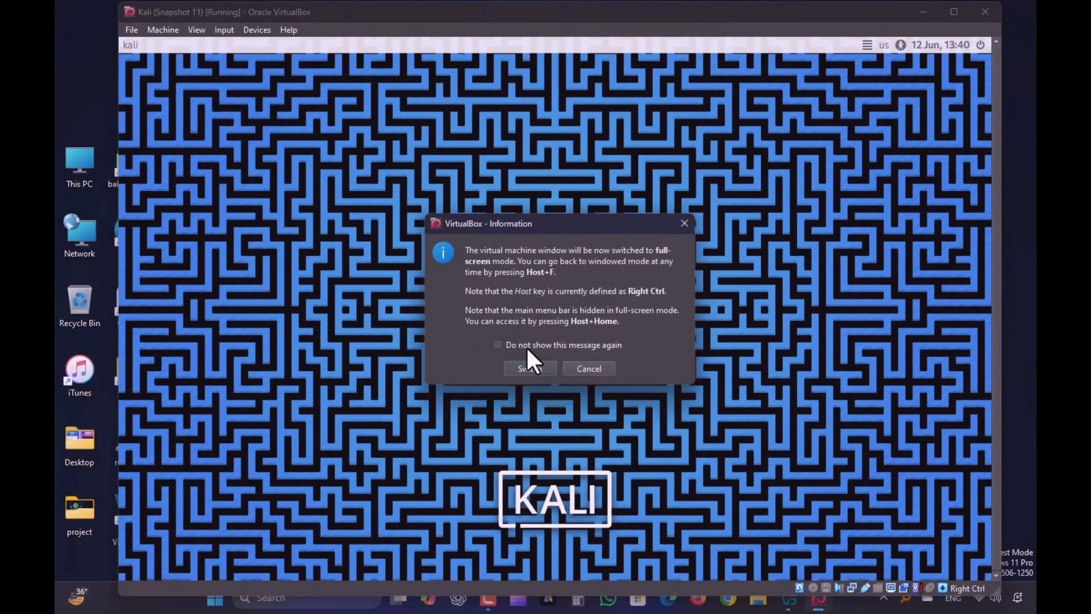
left_click(529, 368)
Log in to Kali with the account's username and password
type("itc")
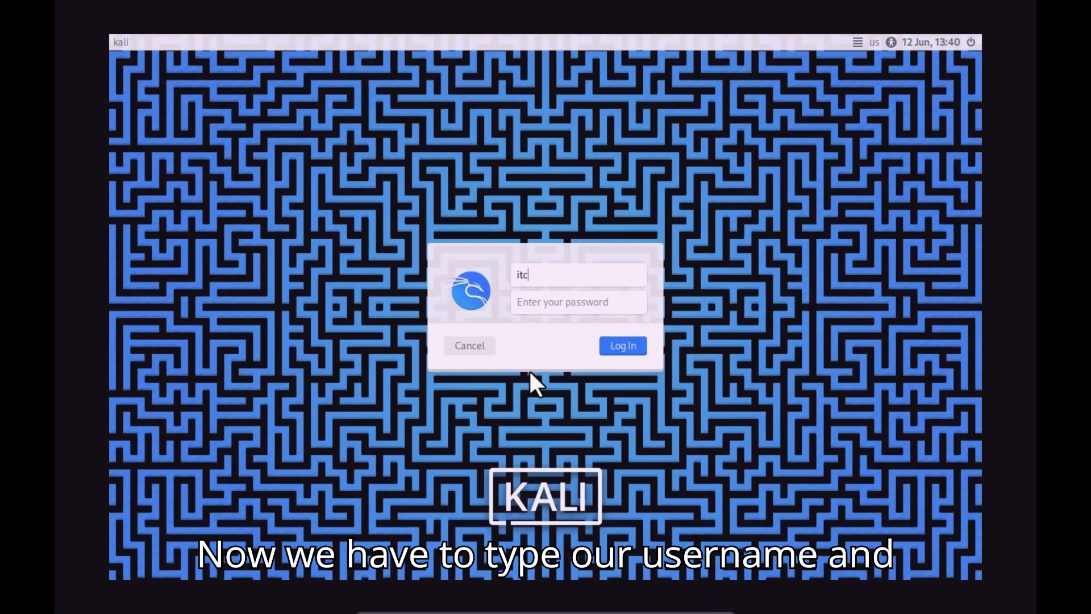
type("pk")
key("Tab")
type("••••")
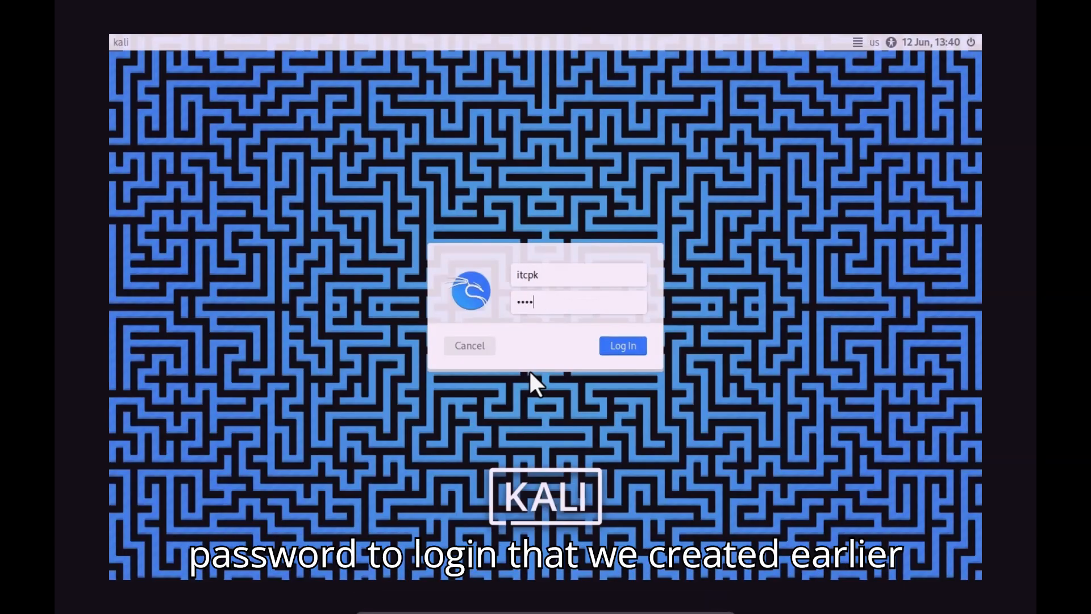
type("••")
key("Return")
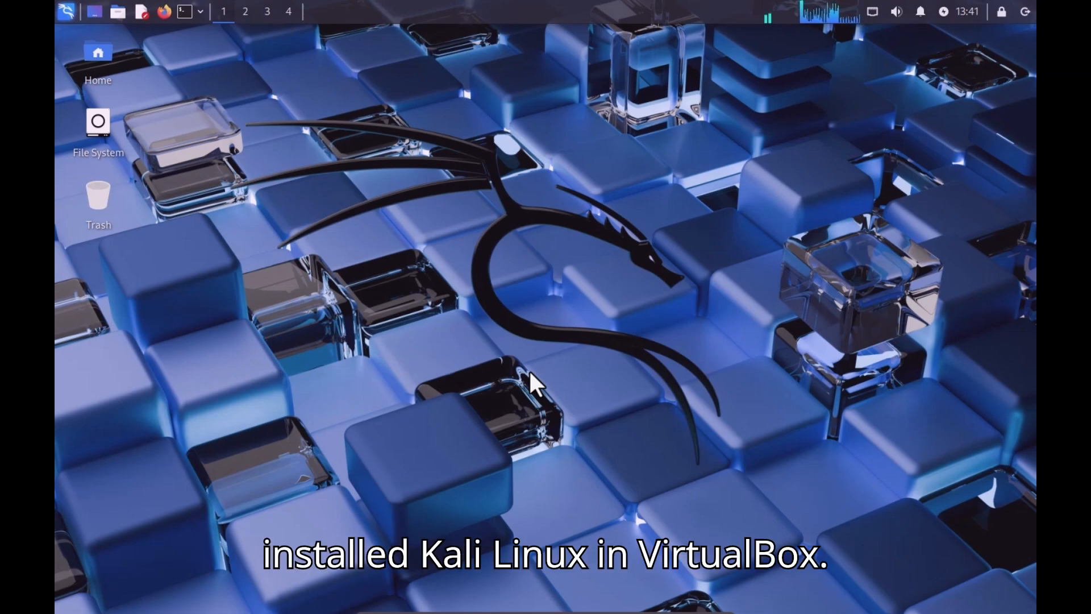
Set the kali-oleo swirl image as the desktop wallpaper and close Desktop settings
right_click(458, 115)
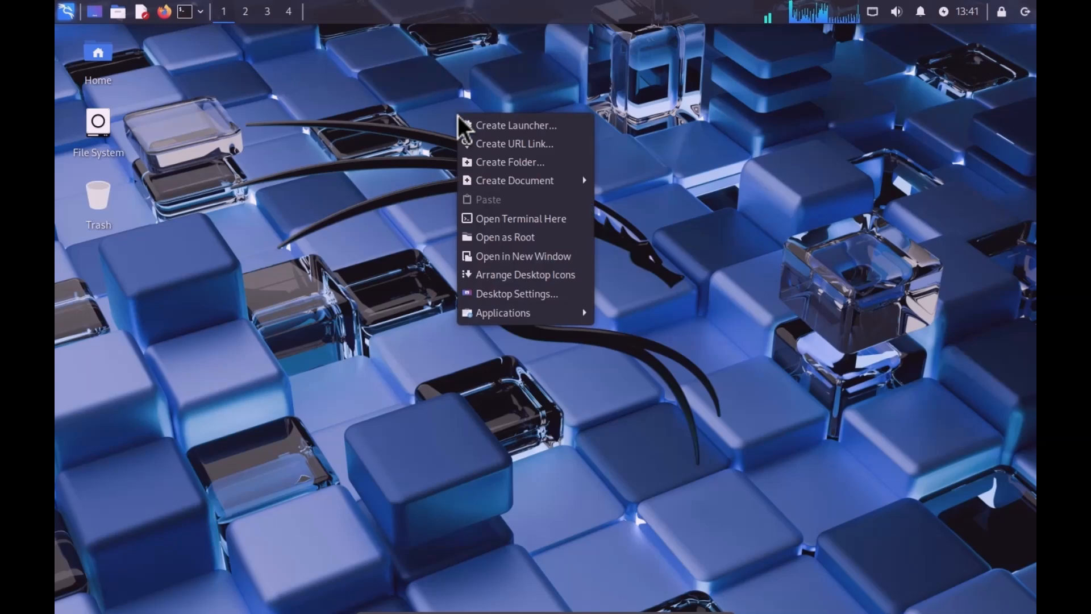
mouse_move(527, 310)
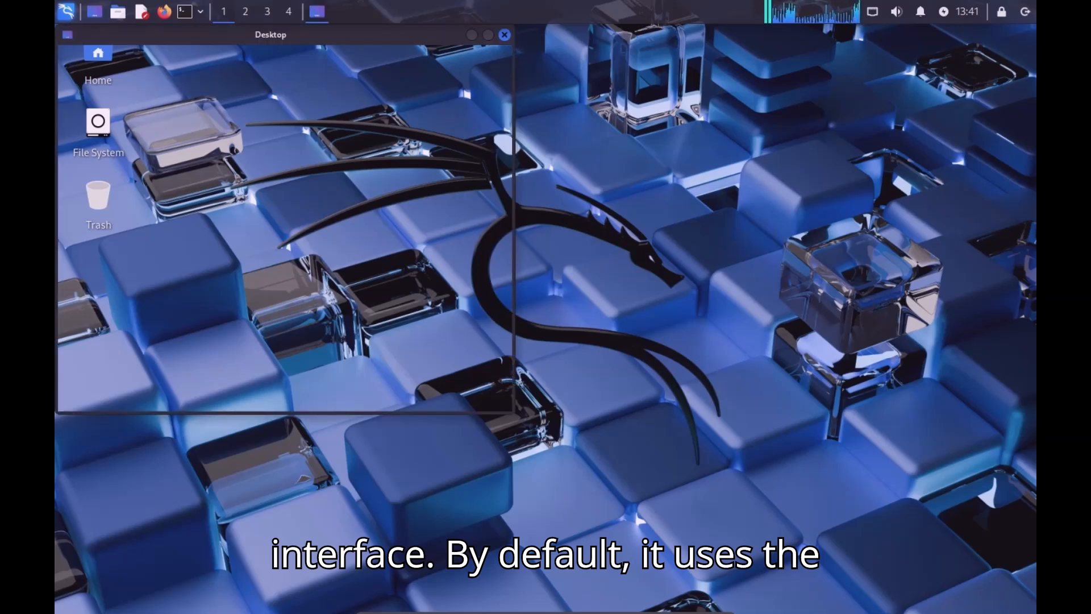
mouse_move(409, 40)
left_mouse_down()
mouse_move(562, 61)
mouse_move(580, 97)
left_mouse_up()
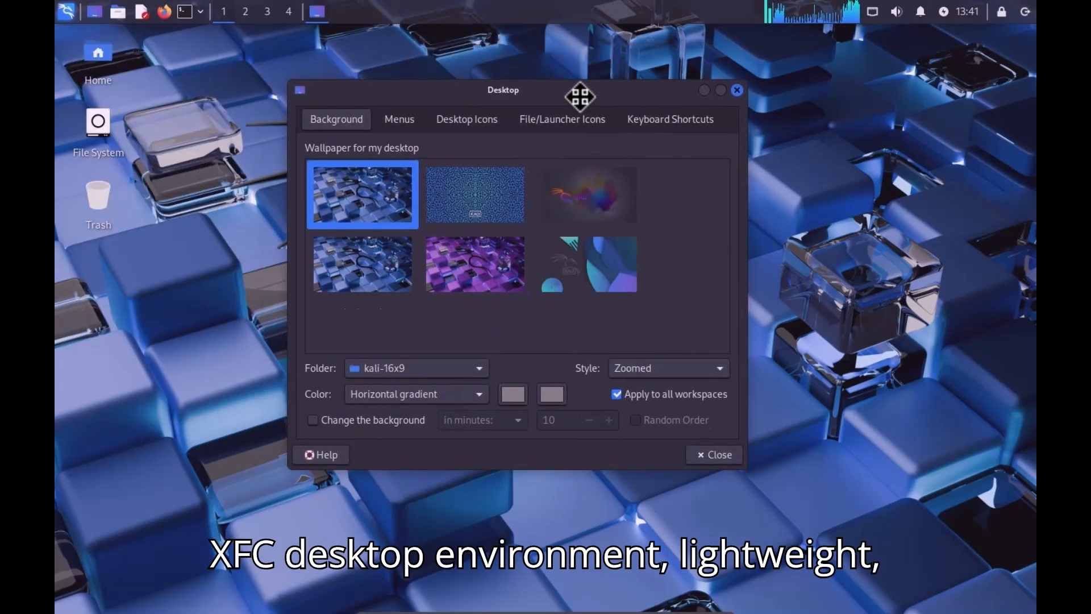
left_click(593, 205)
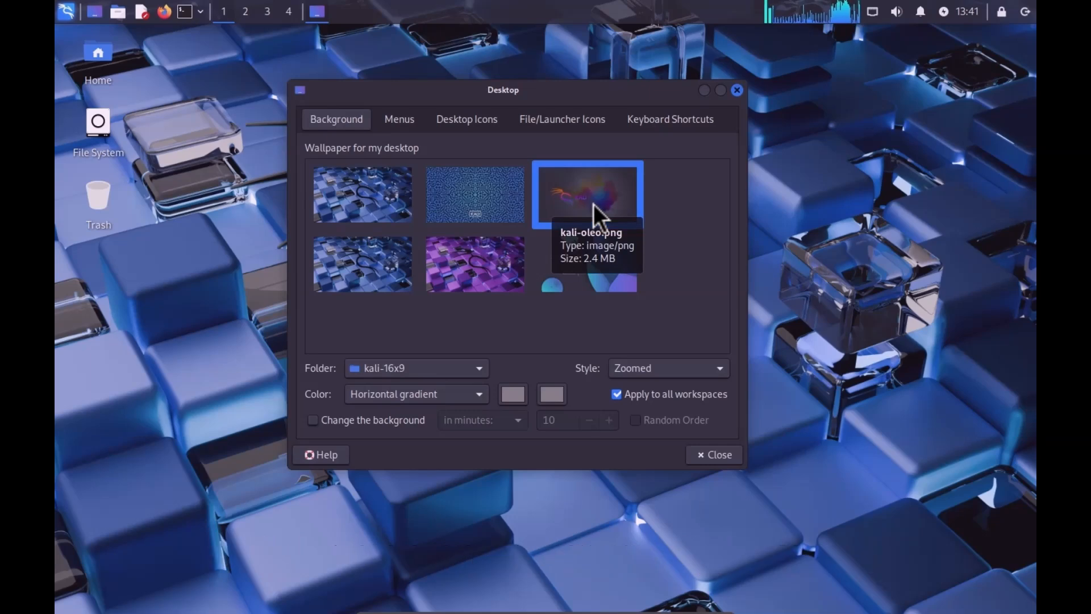
left_click(704, 456)
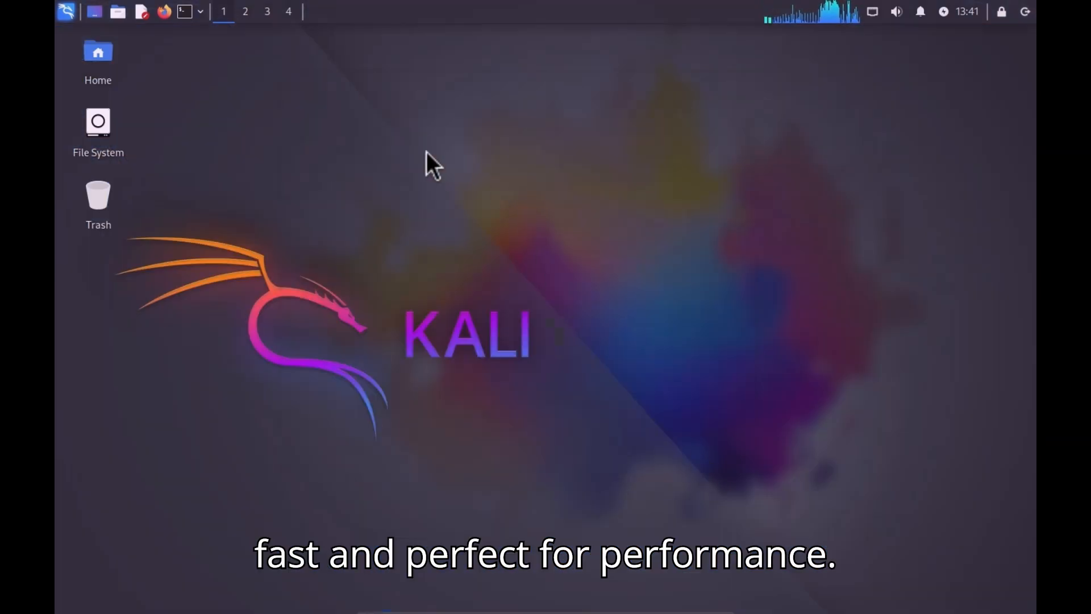
Browse the tool categories in the Applications menu, then close it
left_click(65, 10)
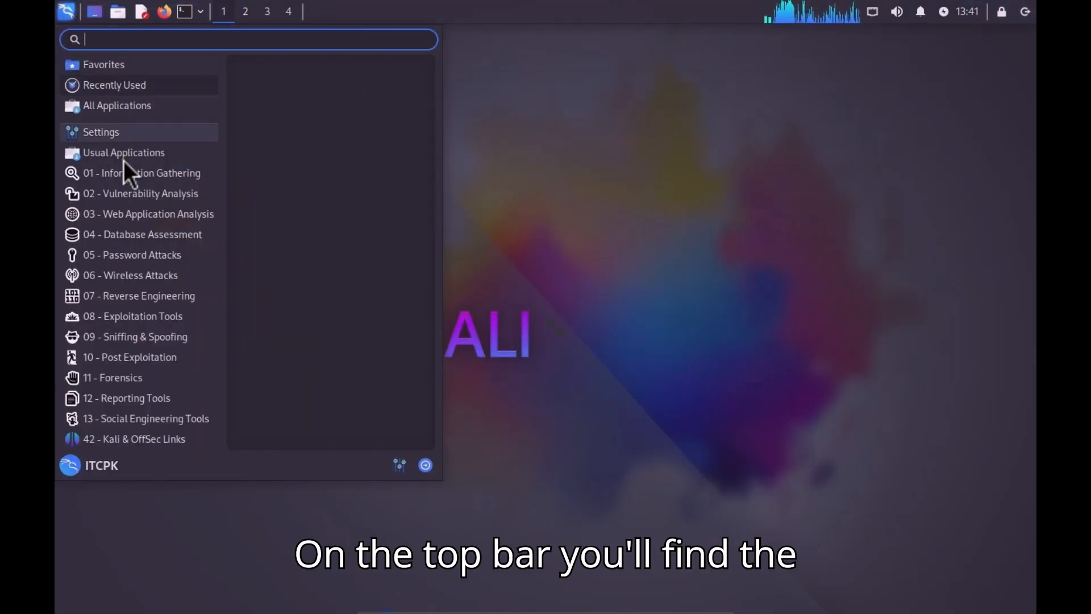
mouse_move(141, 210)
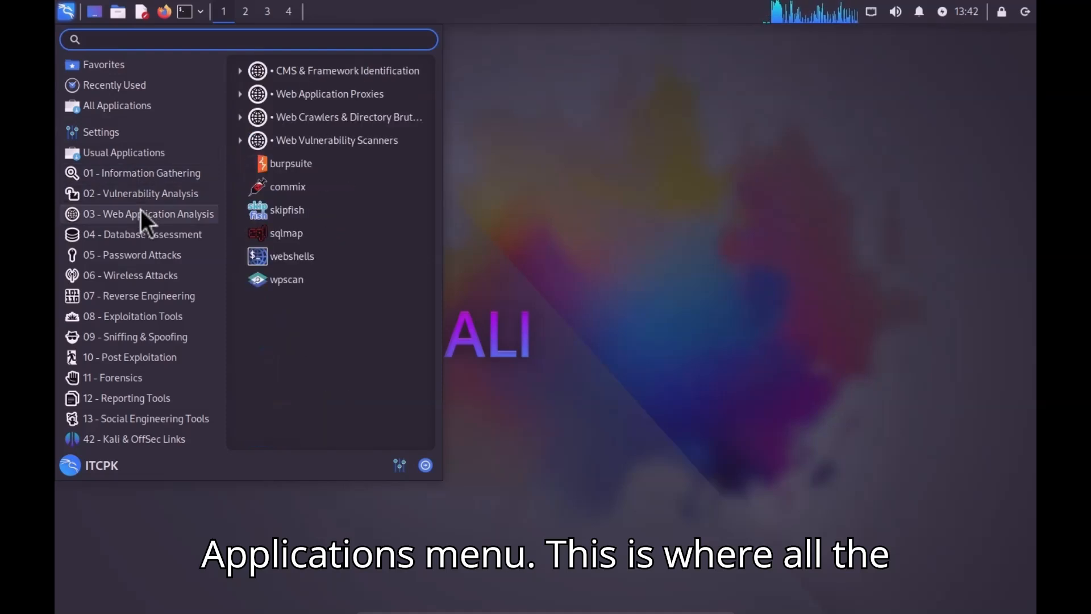
mouse_move(141, 299)
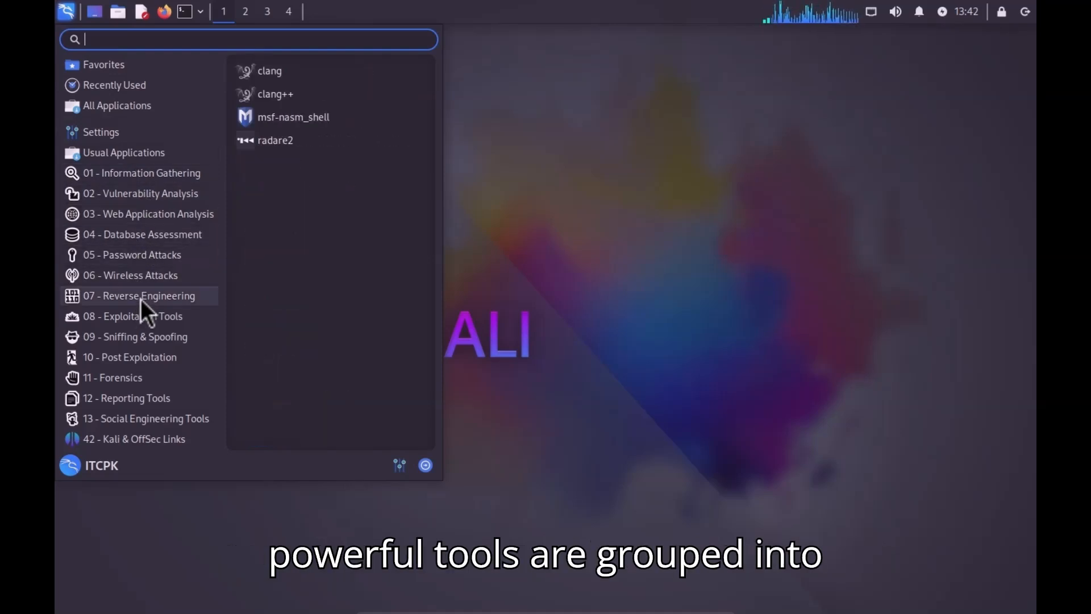
mouse_move(134, 358)
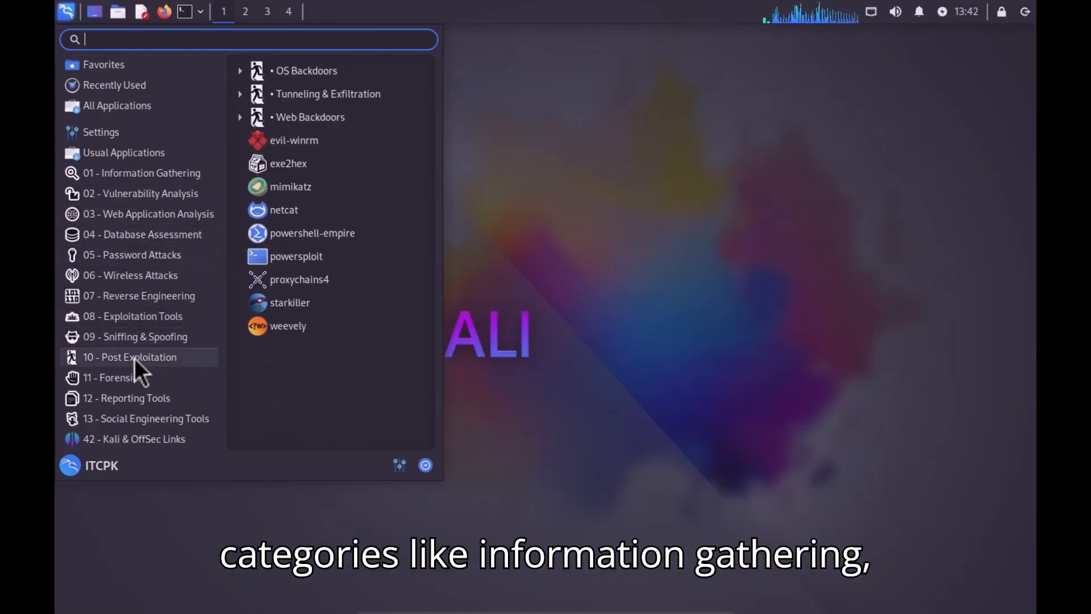
mouse_move(128, 436)
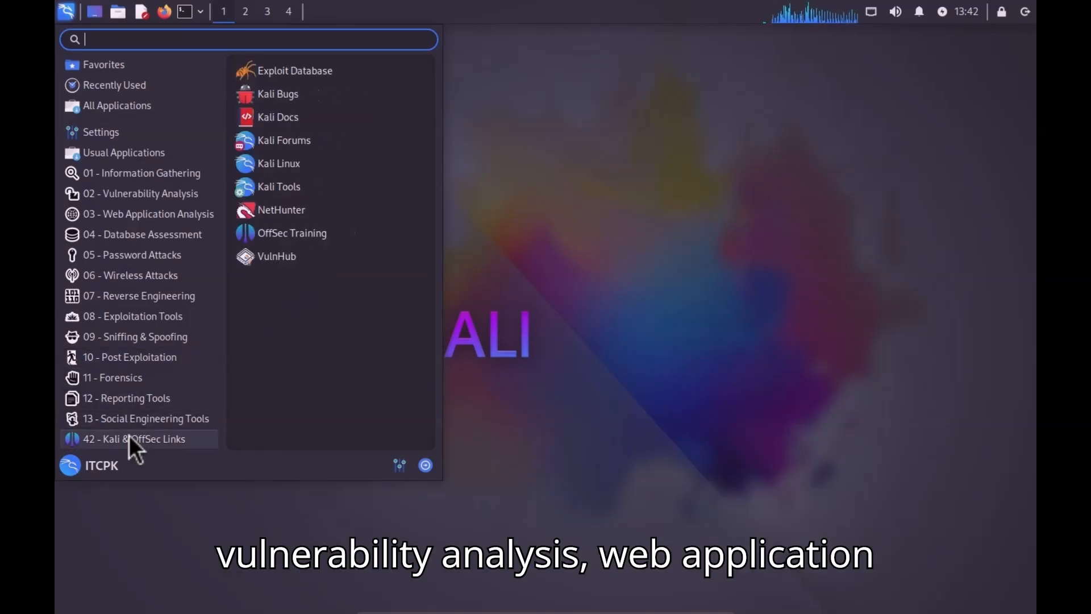
left_click(517, 224)
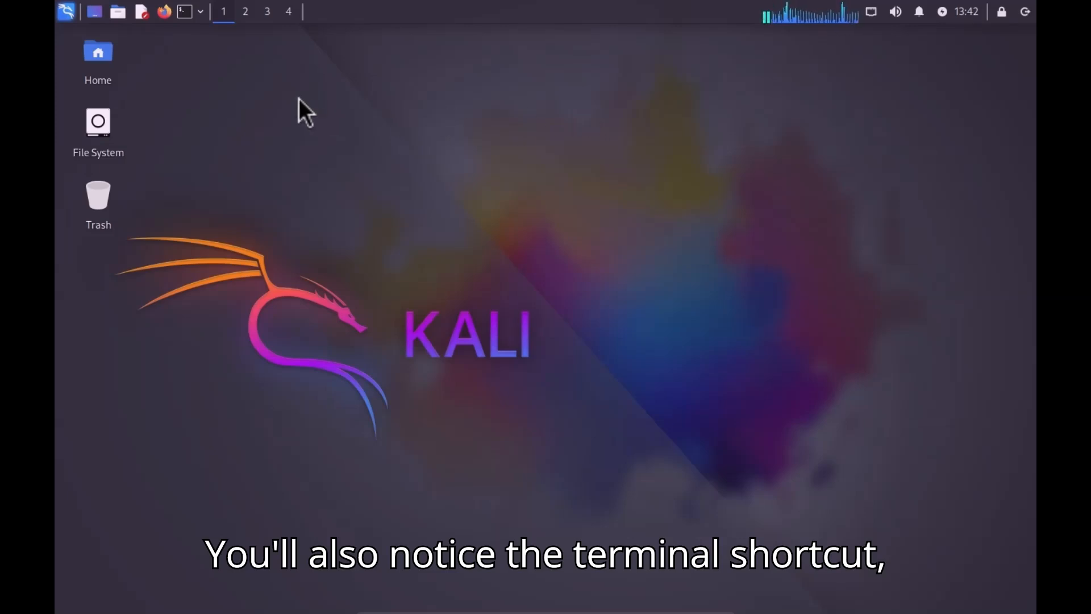
In a new terminal, ping google.com to confirm internet access, then stop it
left_click(185, 11)
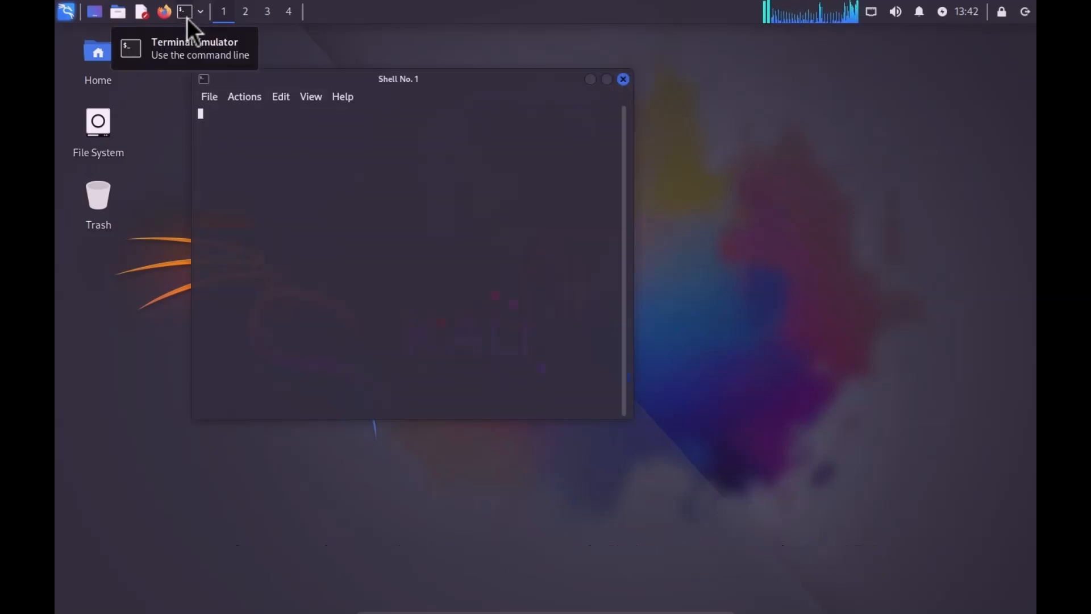
left_click_drag(304, 80, 373, 85)
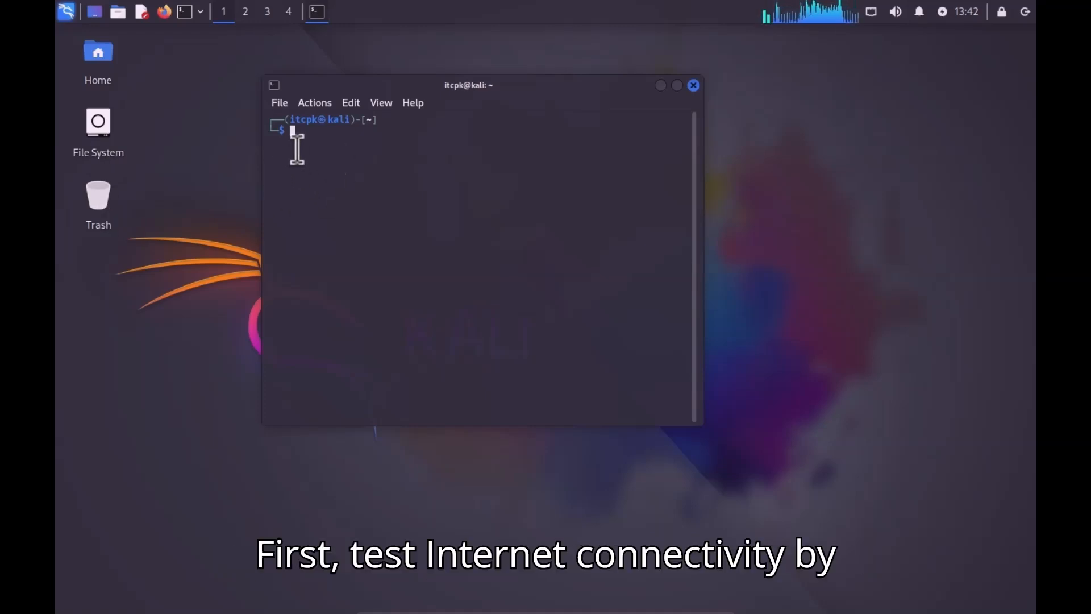
type("ping google.com")
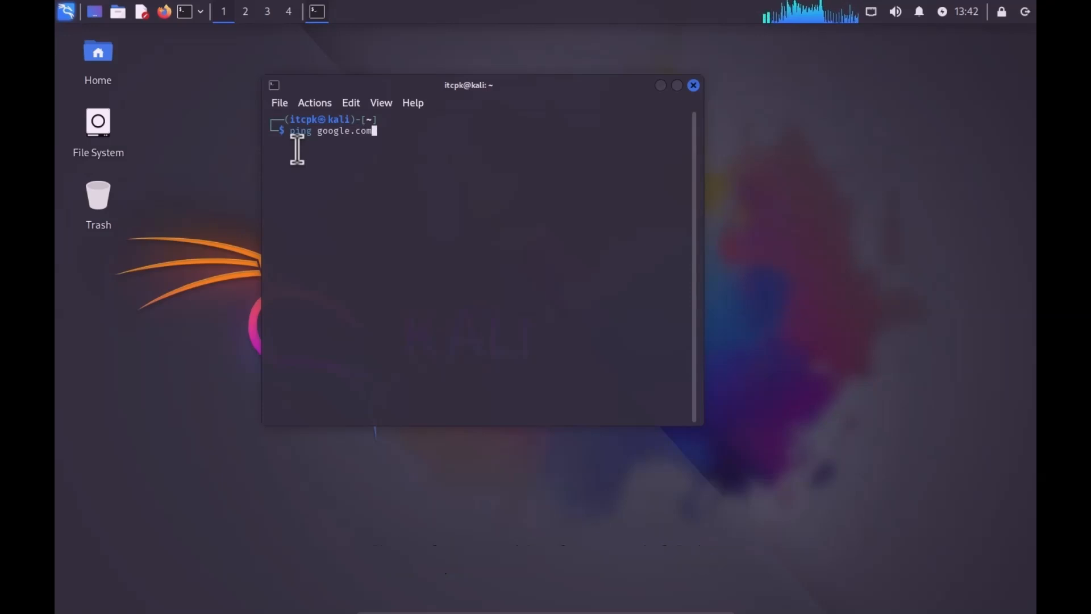
key("Return")
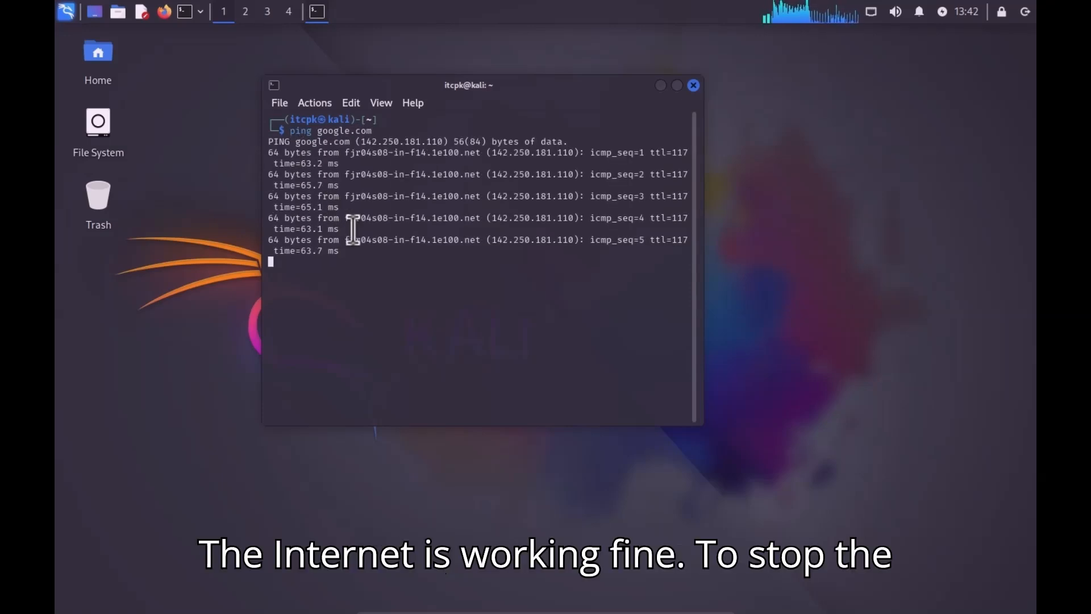
key("ctrl+c")
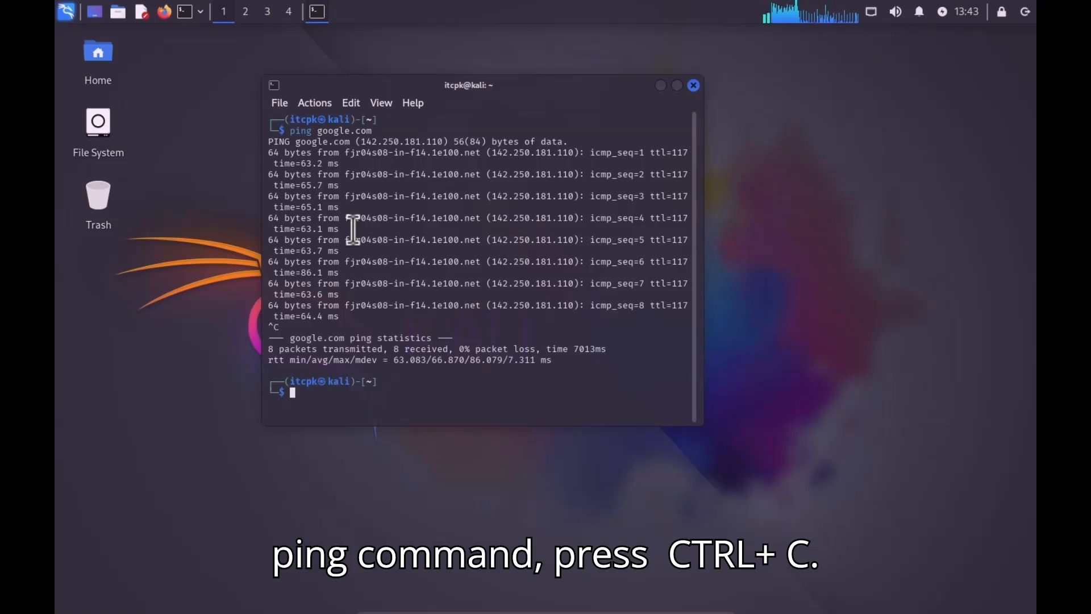
Refresh the package lists with sudo apt update, entering the sudo password
left_click_drag(506, 90, 522, 88)
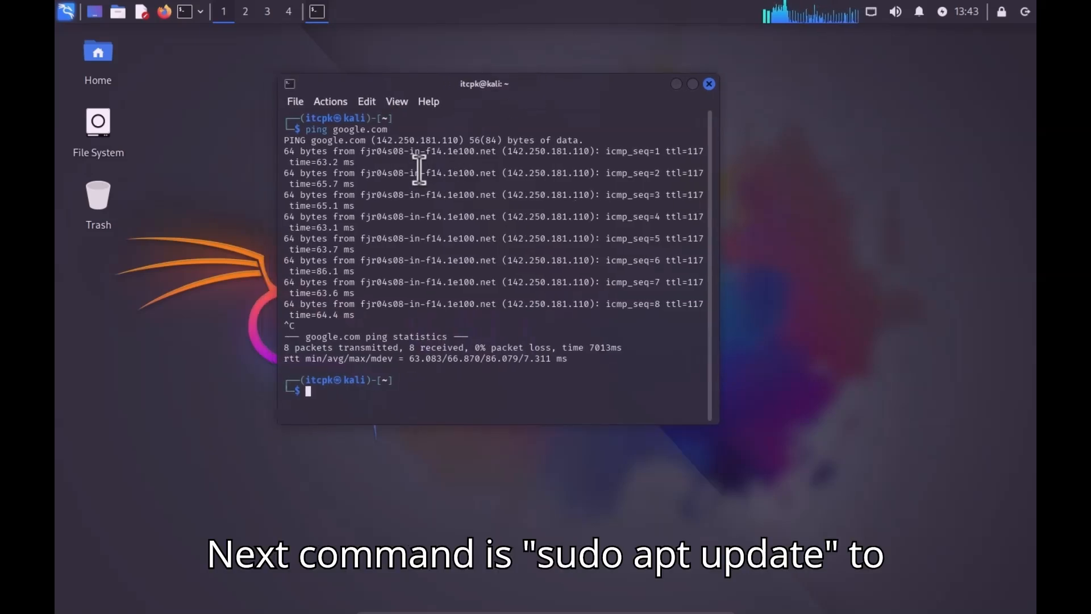
type("sudo apt ")
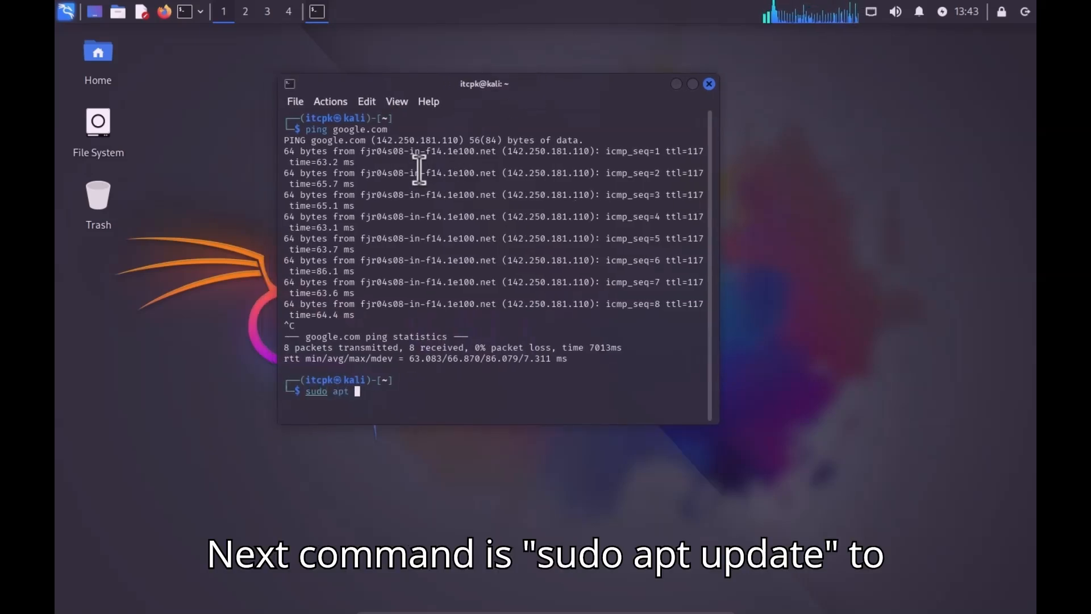
type("update")
key("Return")
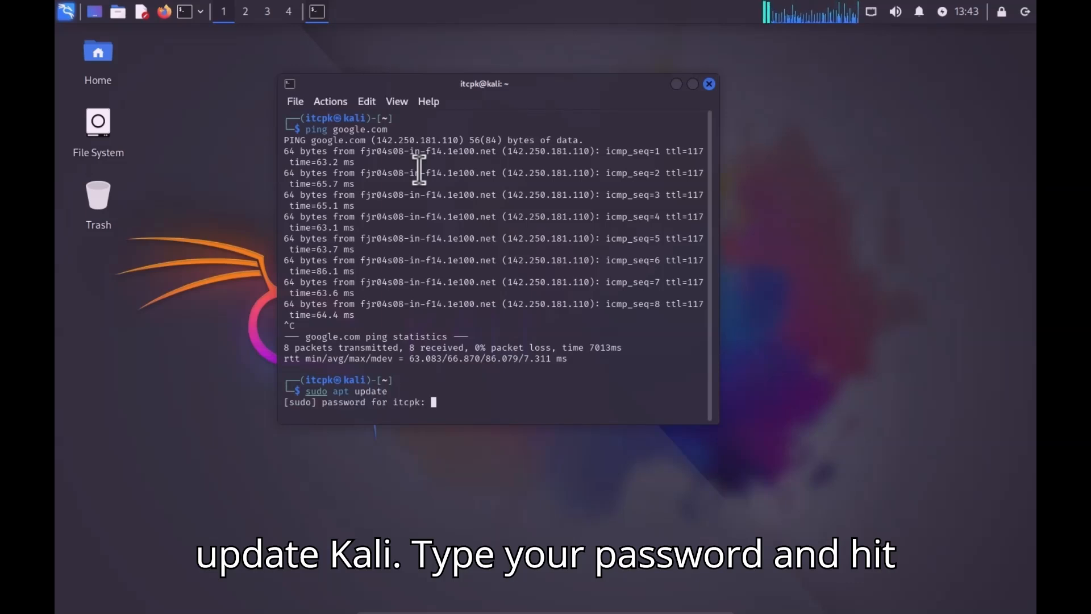
key("Return")
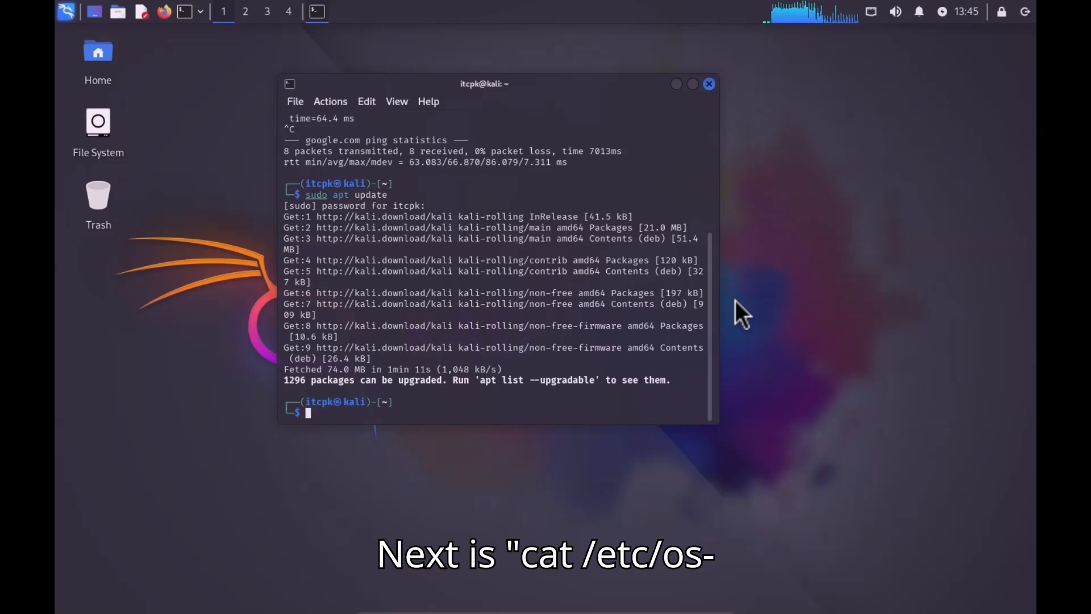
Show /etc/os-release to confirm version 2025.1, then shut down the VM
type("/")
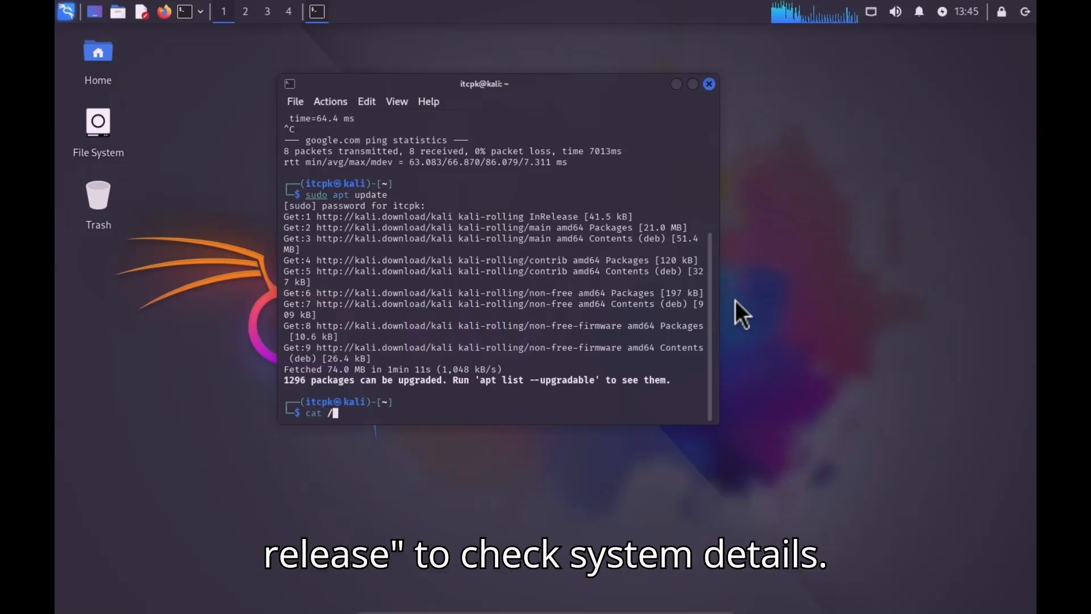
type("etc/os-release")
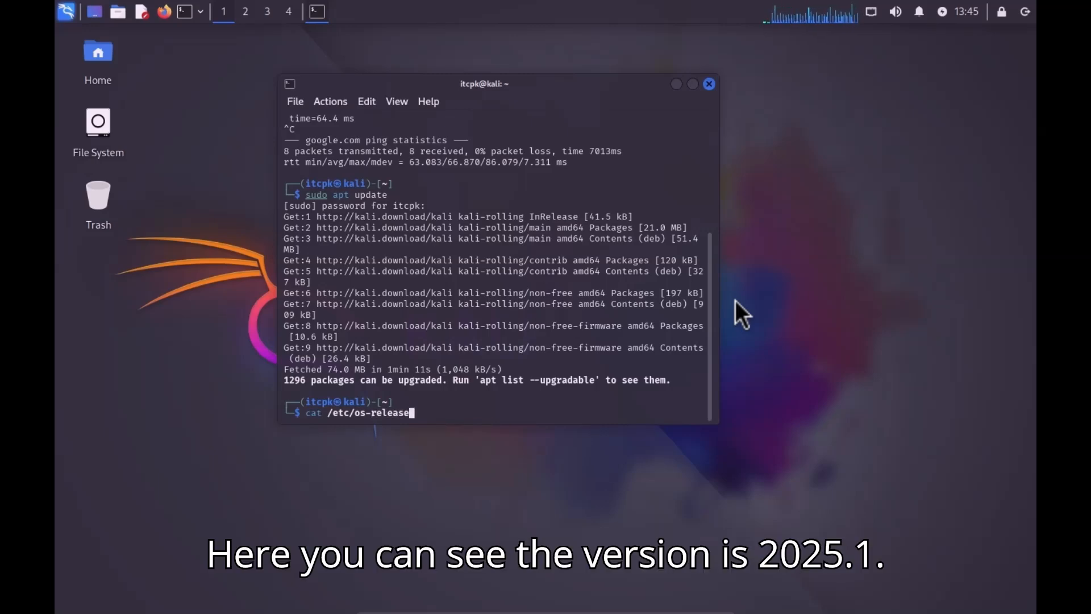
key("Return")
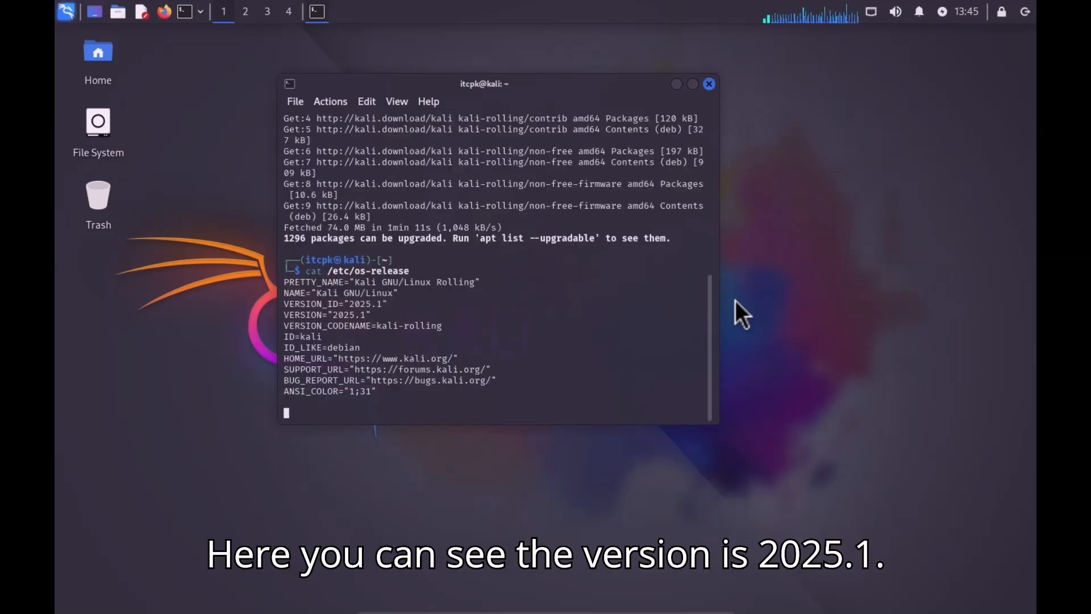
left_click_drag(329, 304, 367, 305)
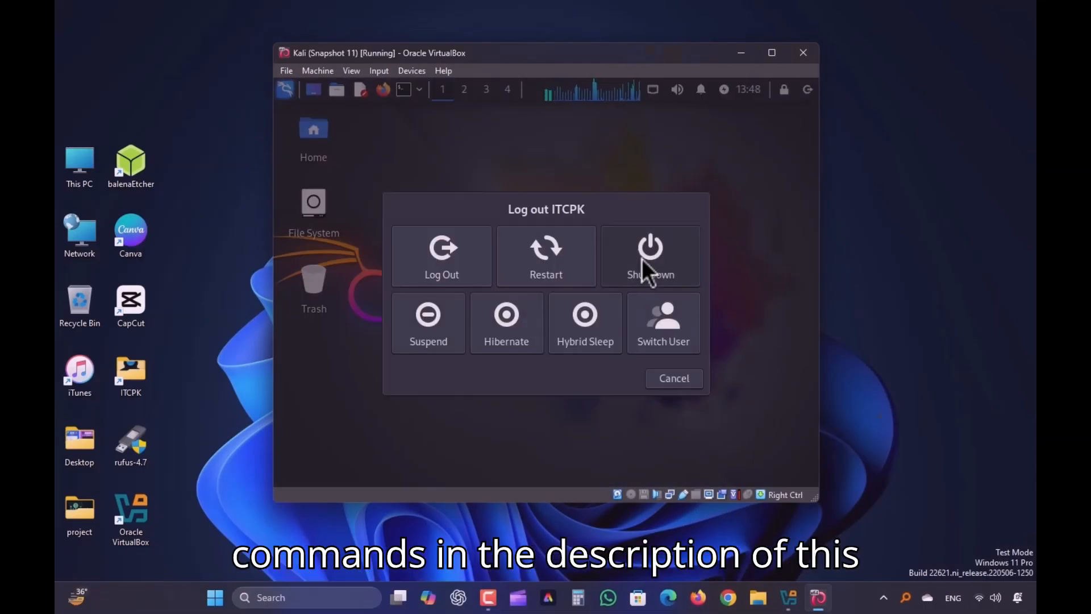
left_click(646, 259)
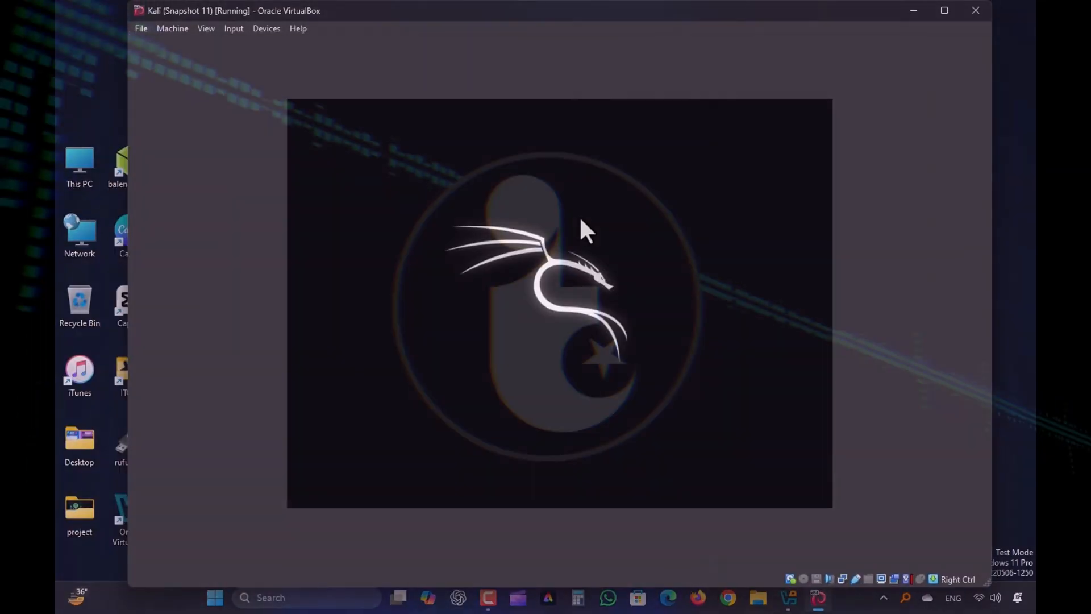